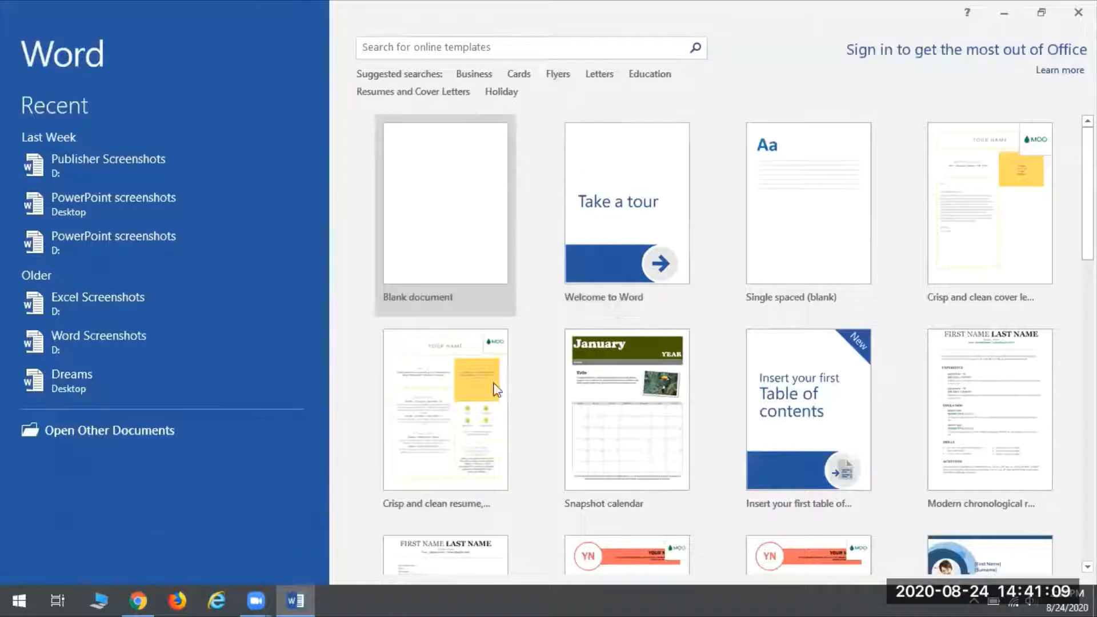
Step: Create a new blank document, Document1, from the Word start screen
{"action": "left_click", "coordinate": [457, 230]}
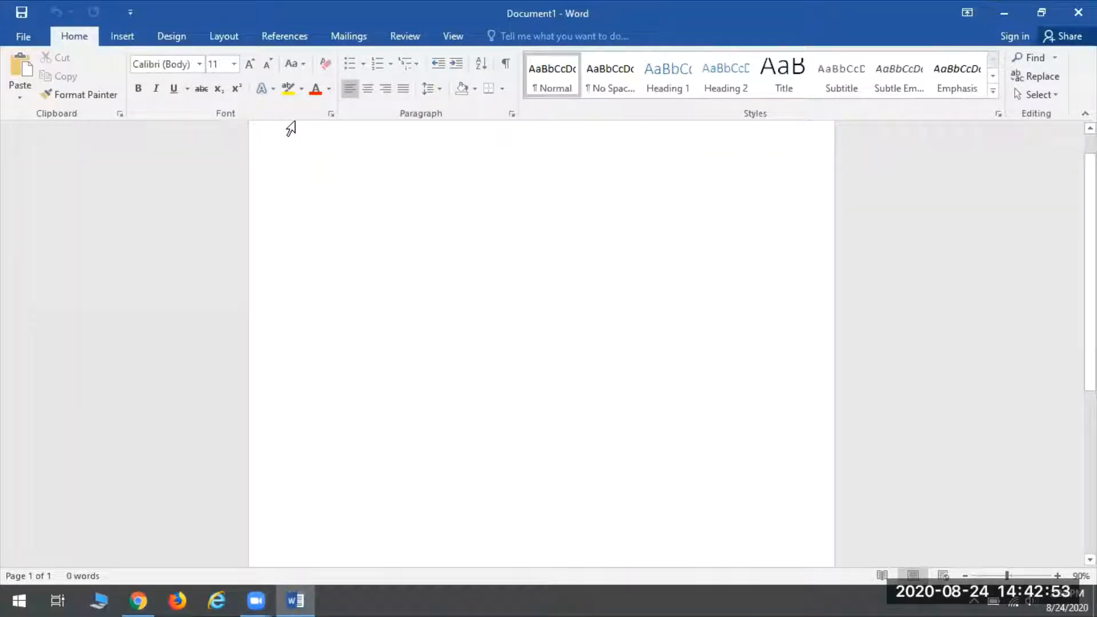
Step: Show horizontal and vertical rulers, toggling gridlines on and back off along the way
{"action": "scroll", "coordinate": [431, 389], "scroll_direction": "up", "scroll_amount": 1}
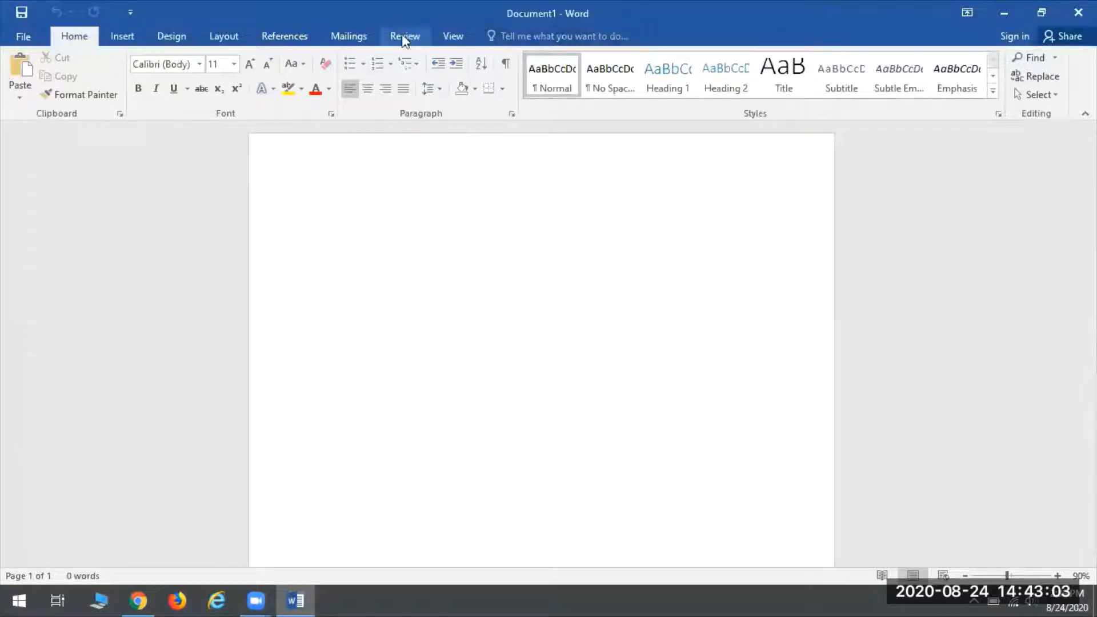
{"action": "left_click", "coordinate": [468, 34]}
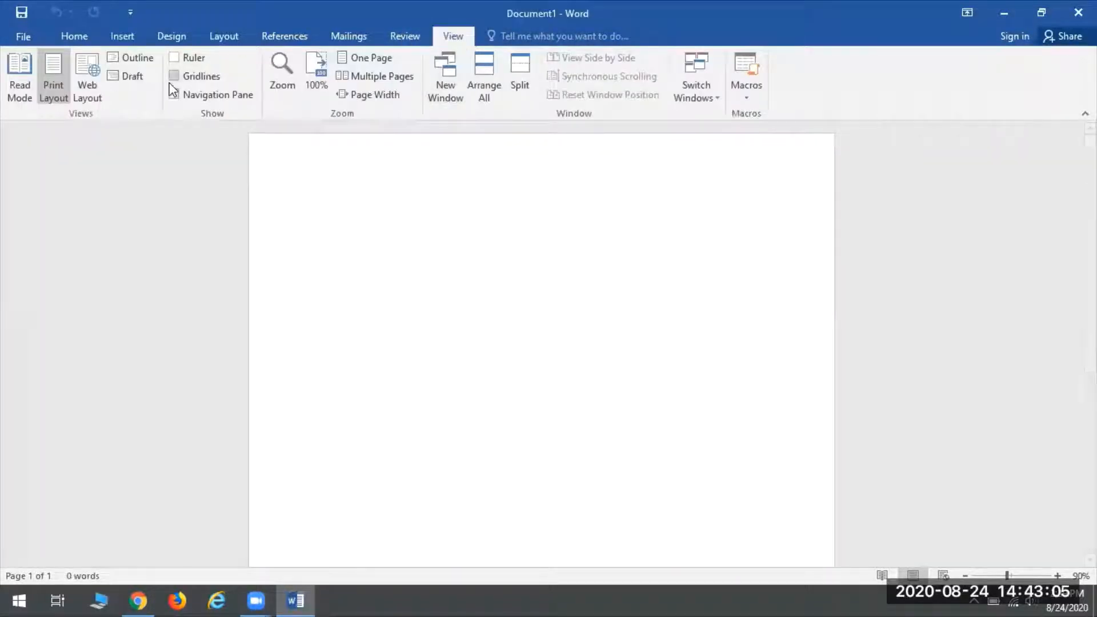
{"action": "left_click", "coordinate": [174, 75]}
{"action": "left_click", "coordinate": [173, 75]}
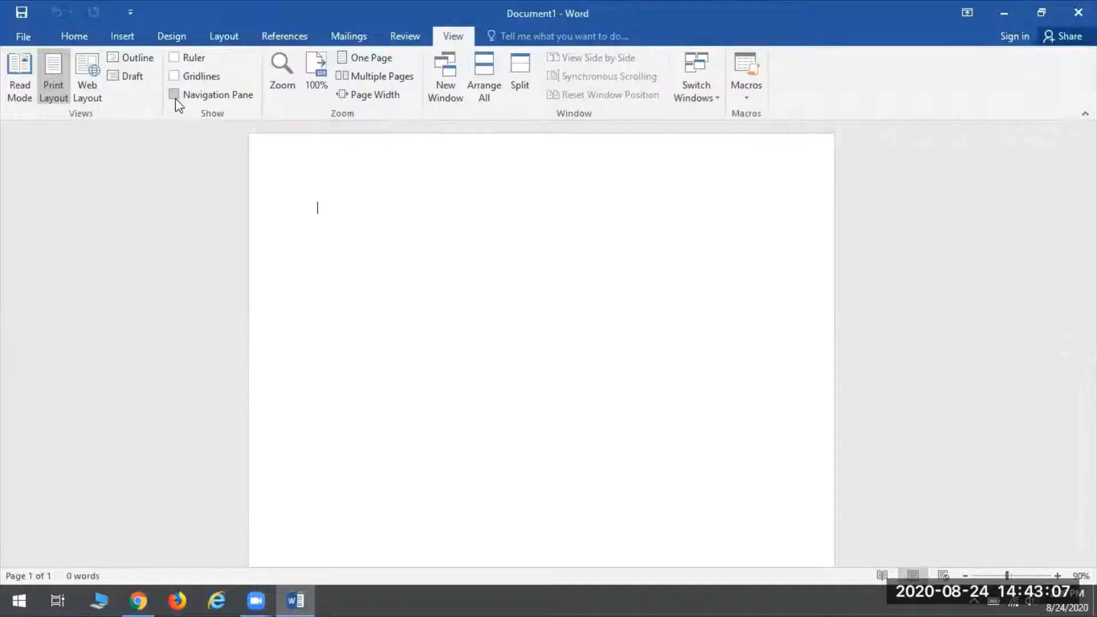
{"action": "left_click", "coordinate": [174, 57]}
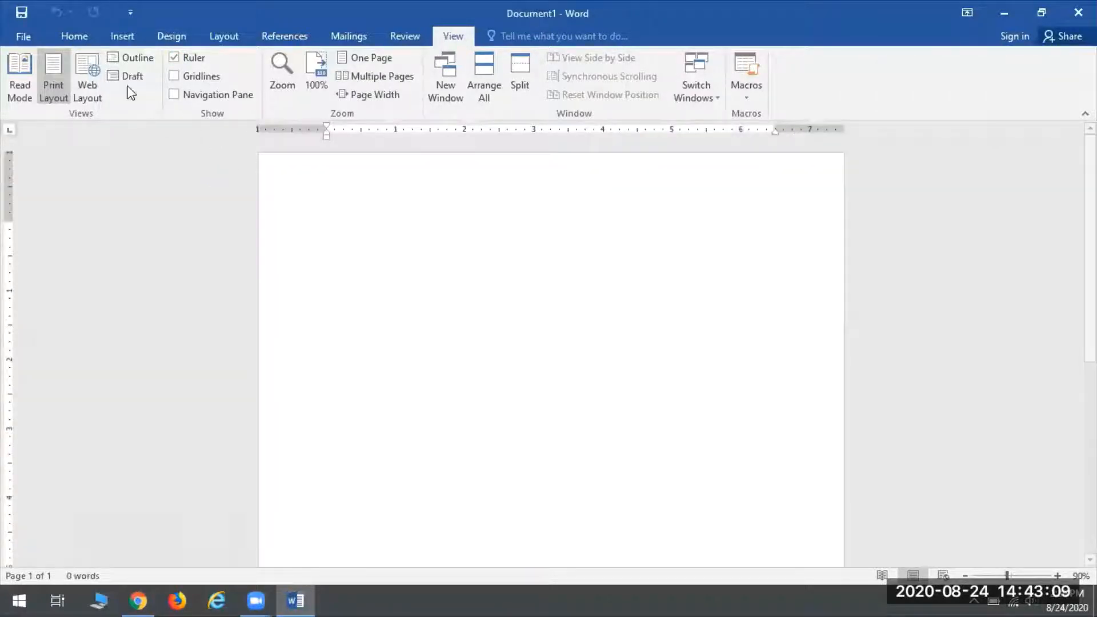
{"action": "left_click", "coordinate": [57, 34]}
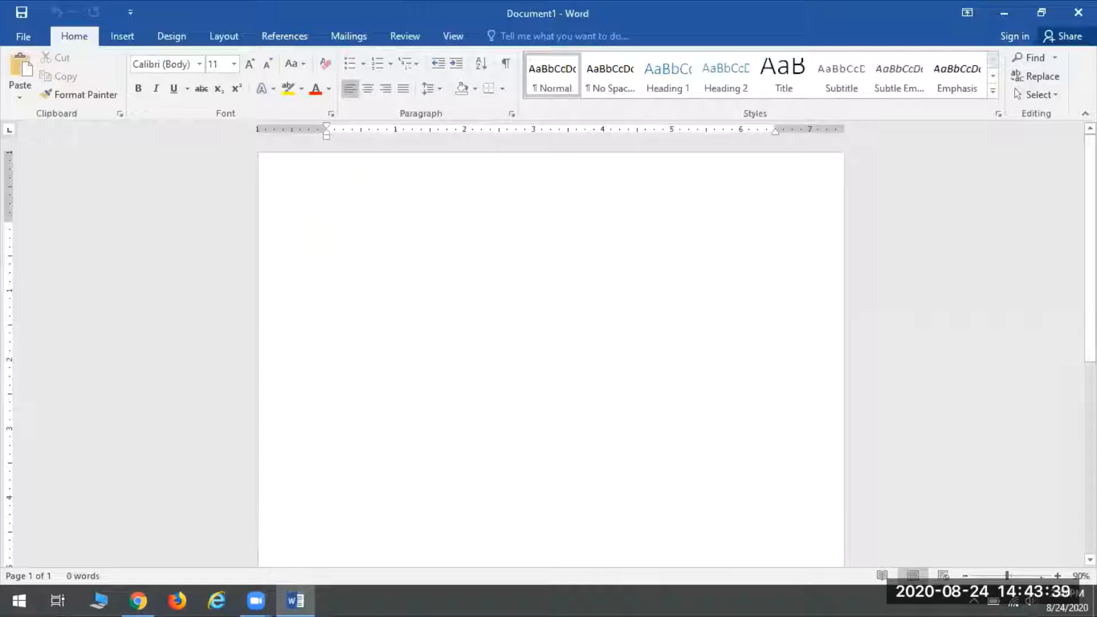
Step: Step the page zoom through 100%, 120% and 110% with the status-bar buttons, settling at 120%
{"action": "left_click", "coordinate": [1058, 576]}
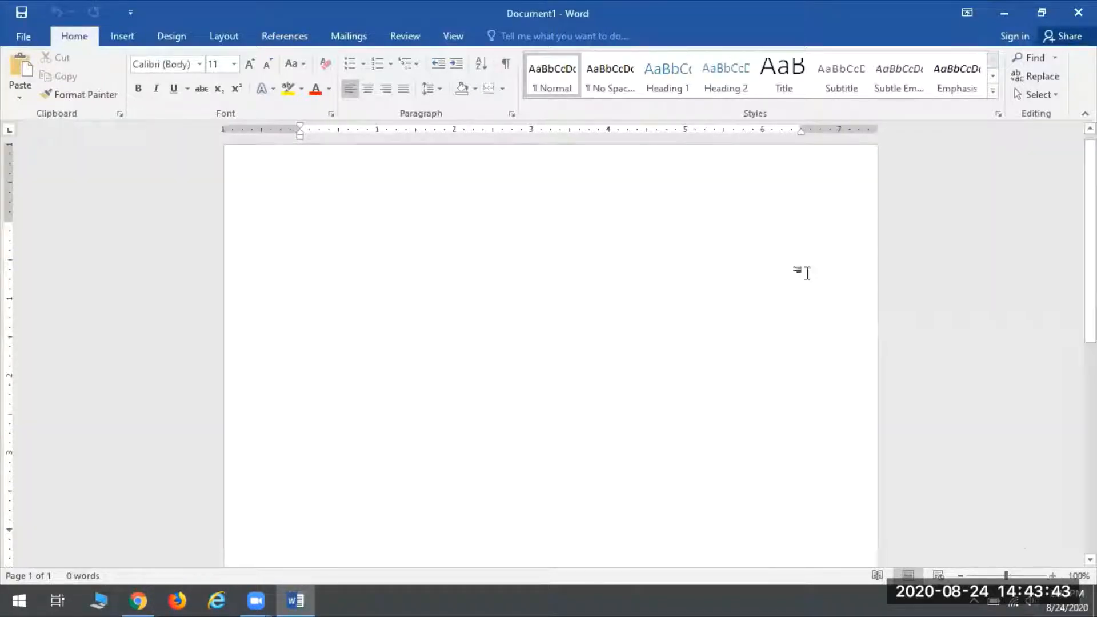
{"action": "left_click", "coordinate": [1053, 576]}
{"action": "left_click", "coordinate": [1053, 576]}
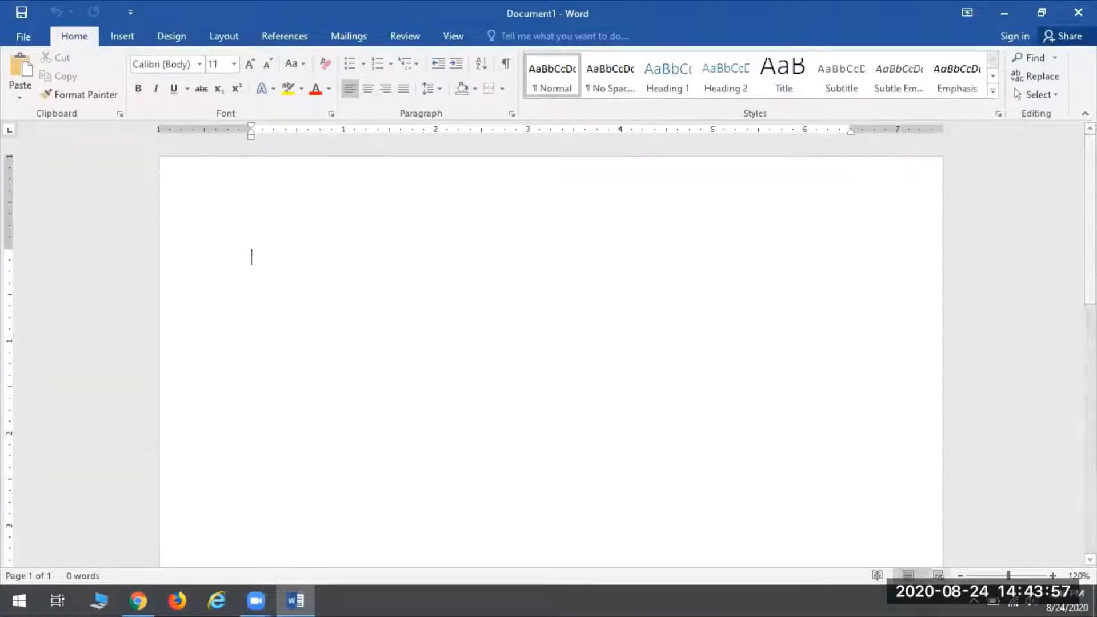
{"action": "left_click", "coordinate": [960, 575]}
{"action": "left_click", "coordinate": [960, 575]}
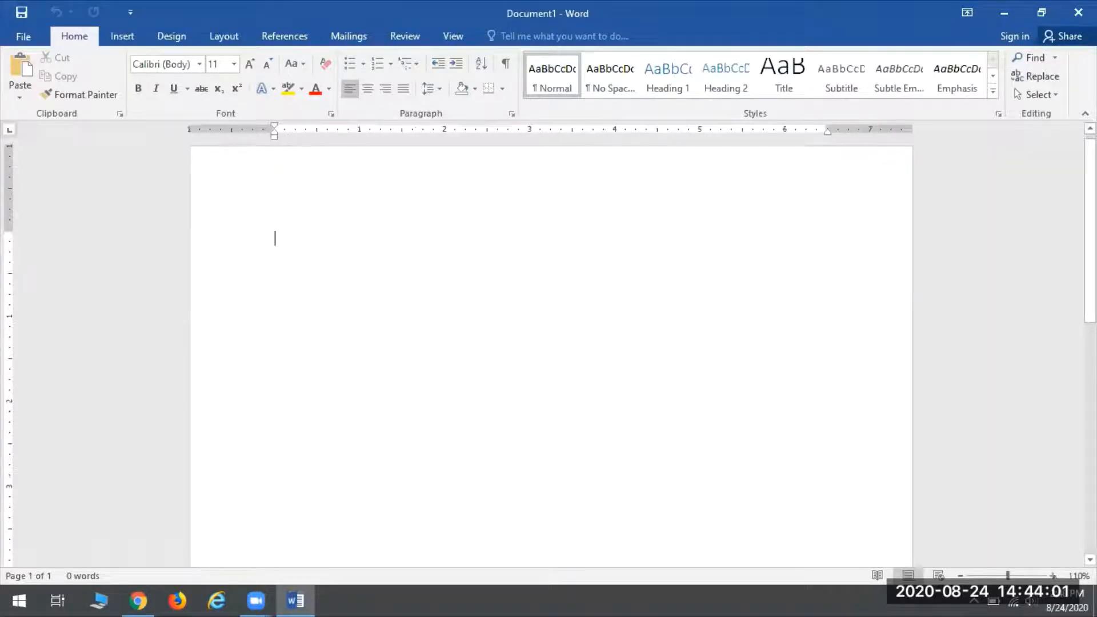
{"action": "scroll", "coordinate": [277, 238], "scroll_direction": "up", "scroll_amount": 1, "text": "ctrl"}
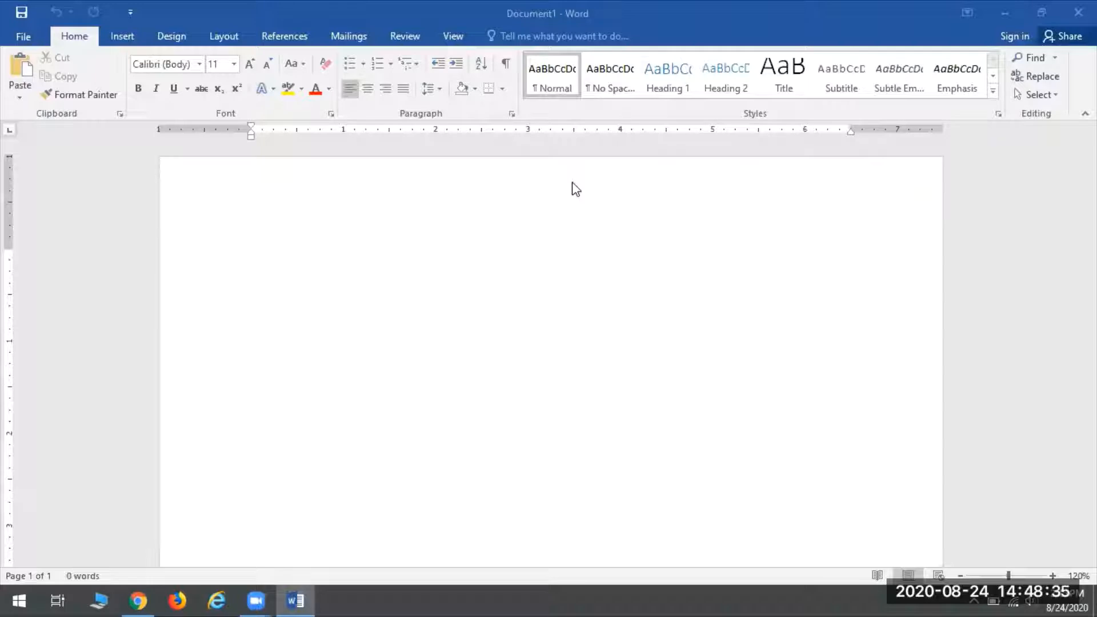
Step: Preview the blank document in the print settings view, then return to editing
{"action": "left_click", "coordinate": [657, 378]}
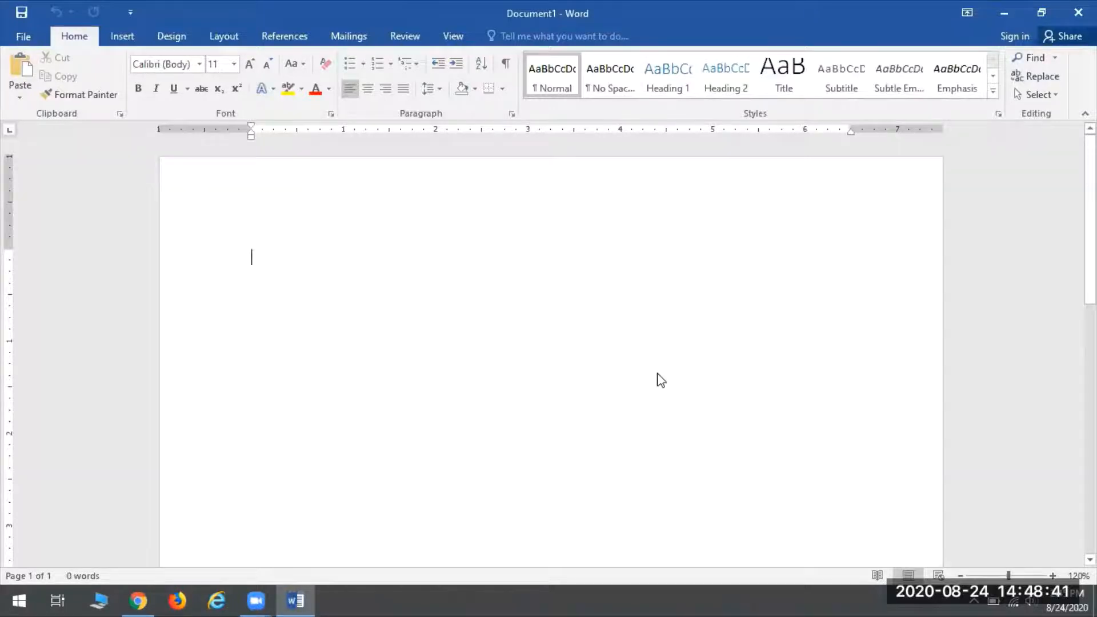
{"action": "key", "text": "ctrl+p"}
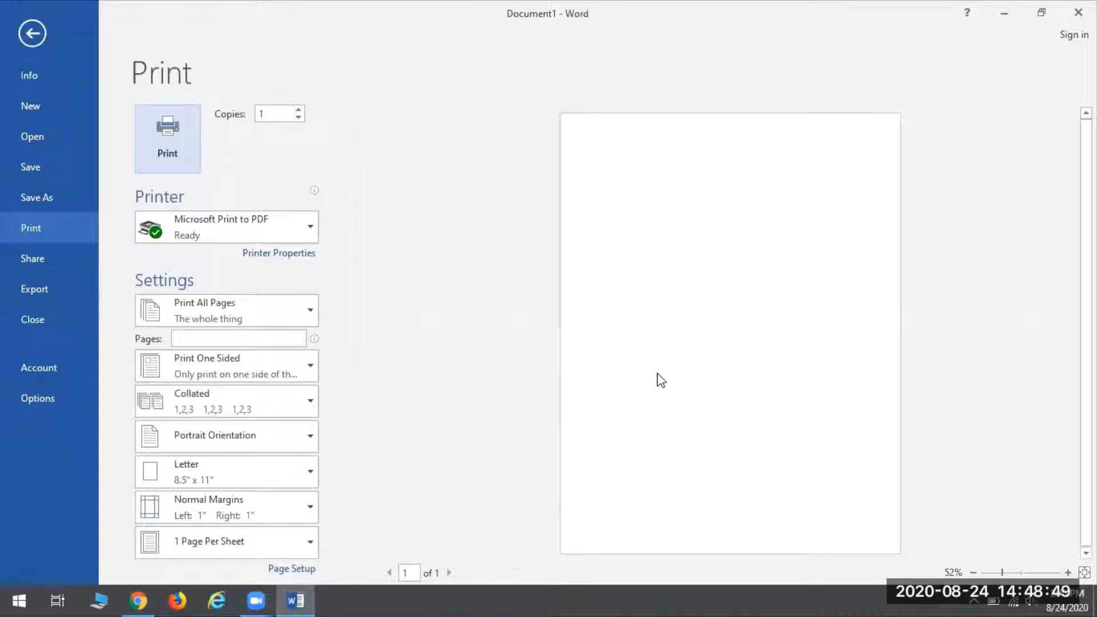
{"action": "left_click", "coordinate": [27, 36]}
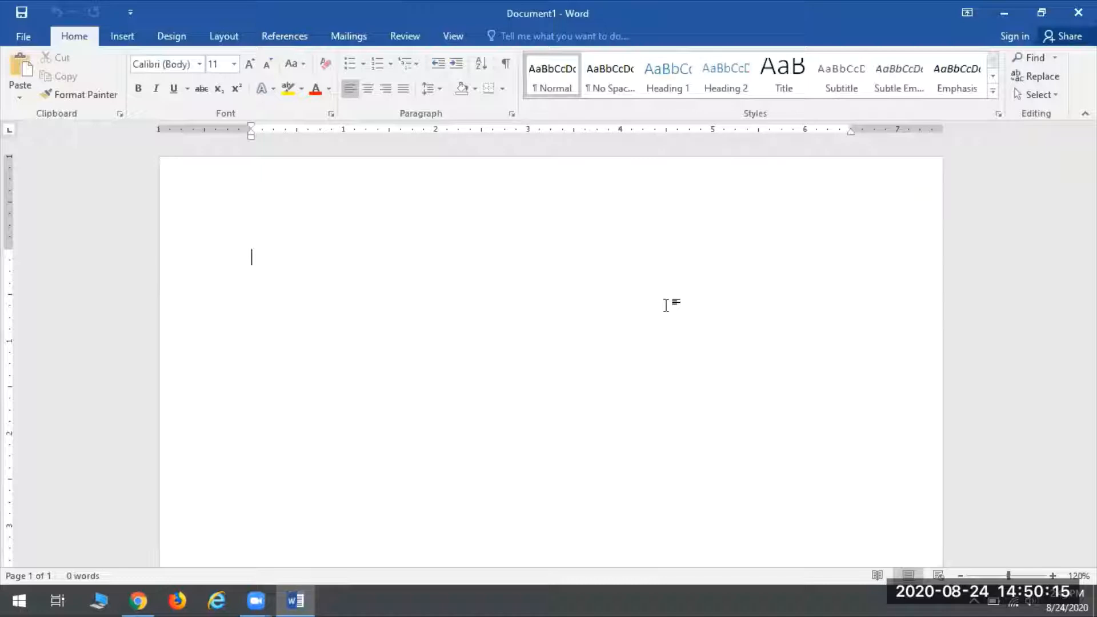
Step: Type a first name on the page, retyping its last letters to correct it
{"action": "type", "text": "Joanne"}
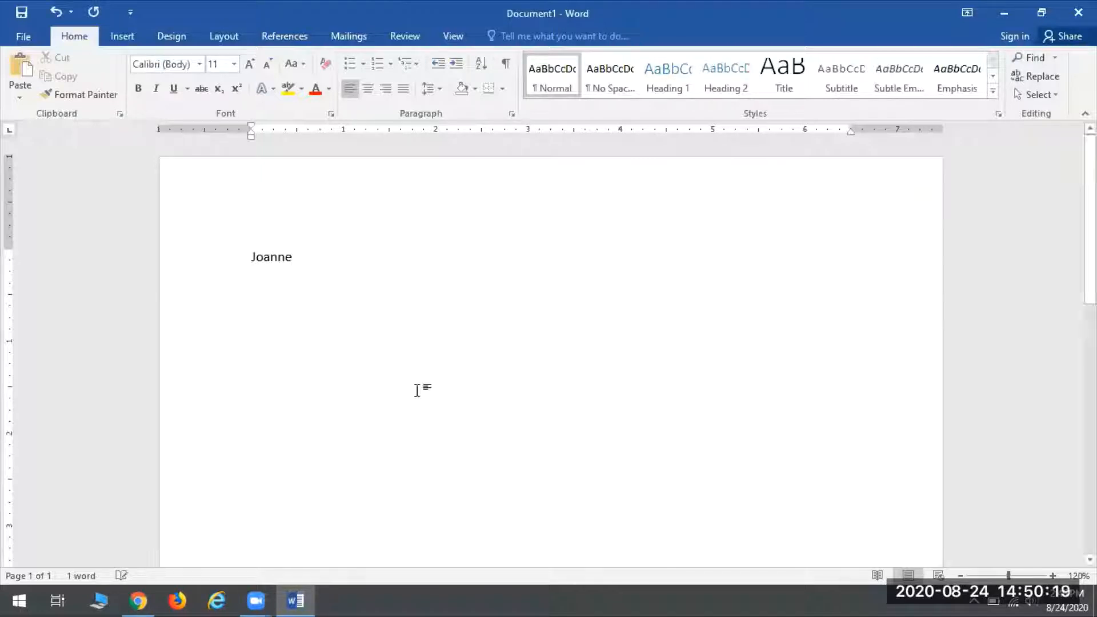
{"action": "scroll", "coordinate": [434, 386], "scroll_direction": "up", "scroll_amount": 13}
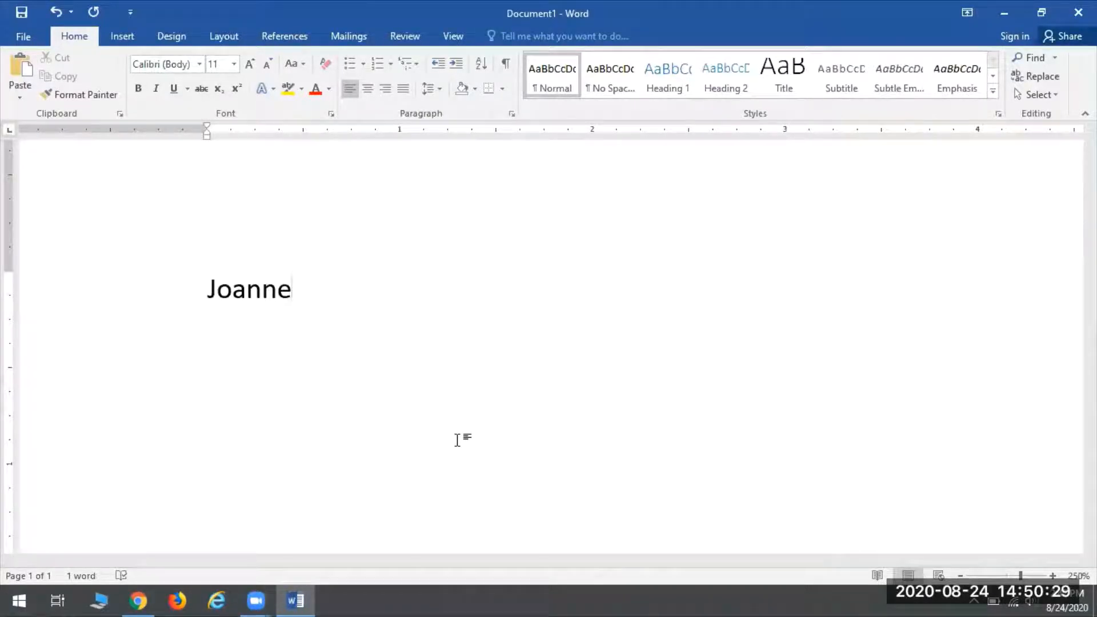
{"action": "key", "text": "BackSpace"}
{"action": "key", "text": "BackSpace"}
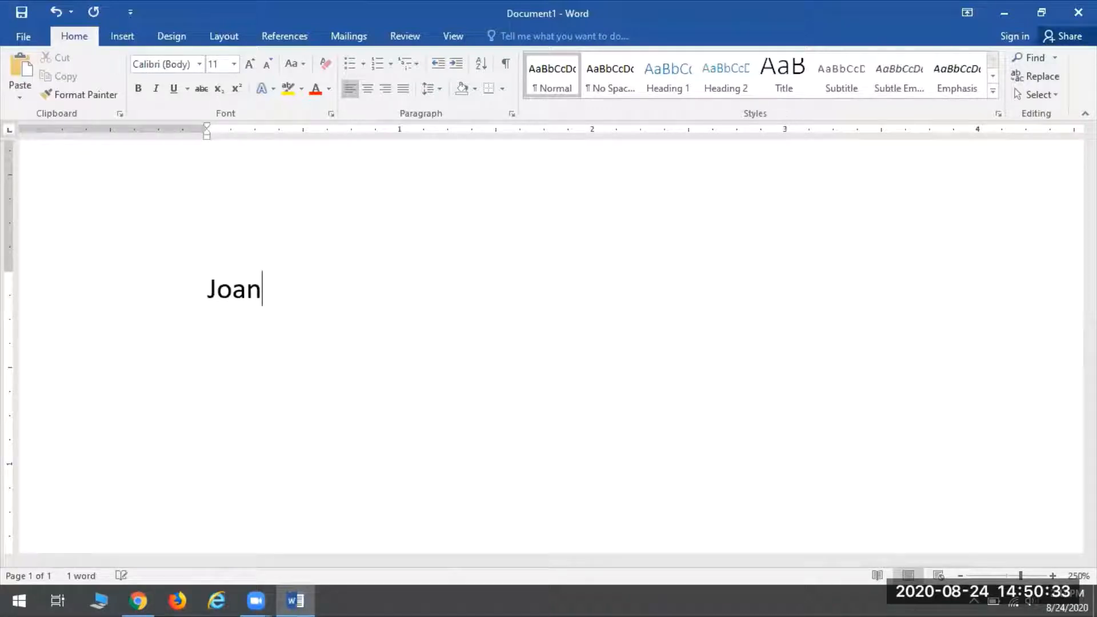
{"action": "key", "text": "BackSpace"}
{"action": "key", "text": "BackSpace"}
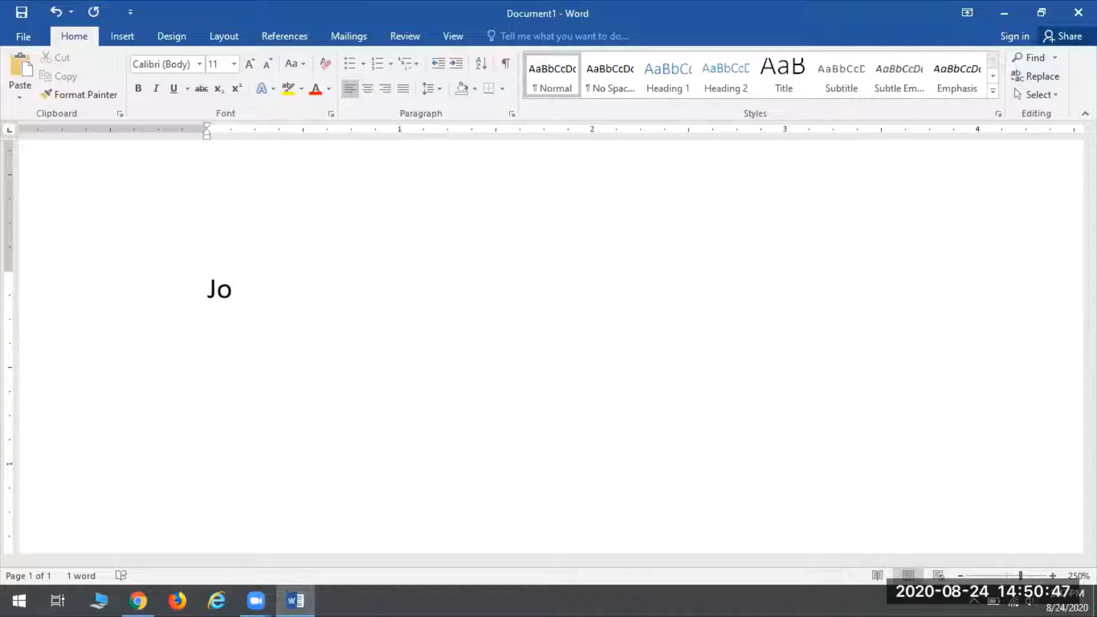
{"action": "type", "text": "anne"}
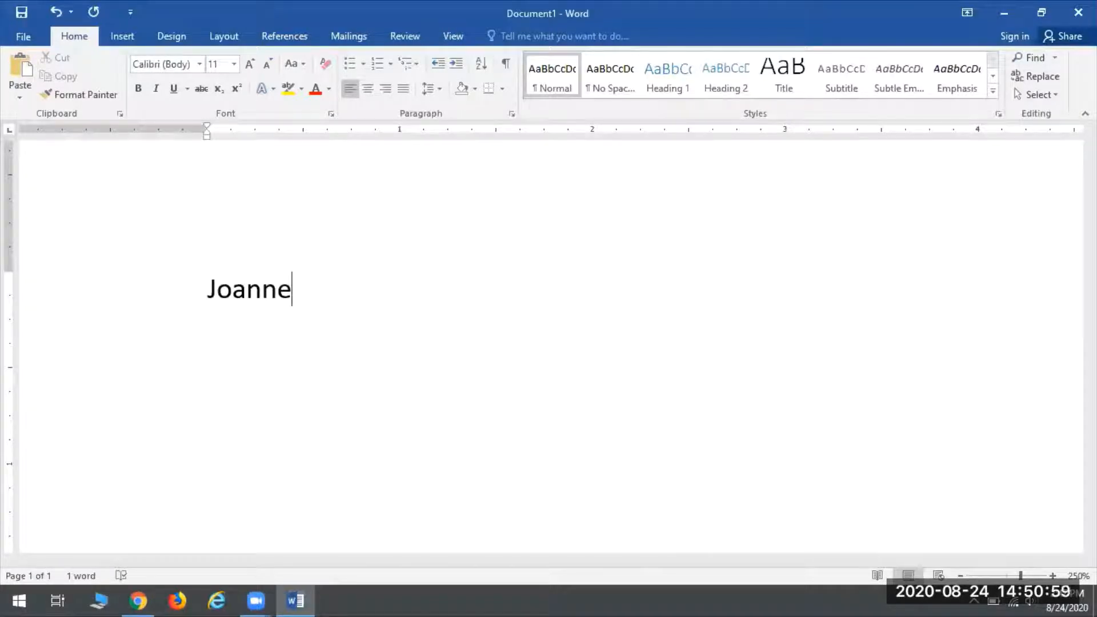
{"action": "left_click", "coordinate": [168, 292]}
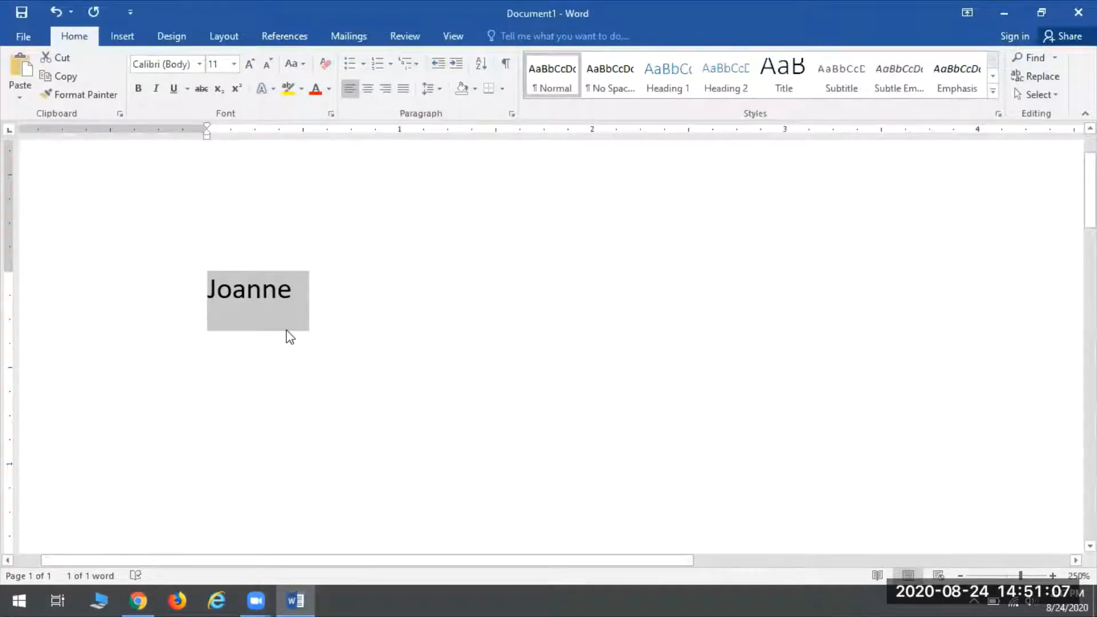
{"action": "scroll", "coordinate": [335, 312], "scroll_direction": "up", "scroll_amount": 2}
{"action": "scroll", "coordinate": [334, 342], "scroll_direction": "down", "scroll_amount": 4}
{"action": "scroll", "coordinate": [330, 284], "scroll_direction": "up", "scroll_amount": 3}
{"action": "left_click", "coordinate": [350, 402]}
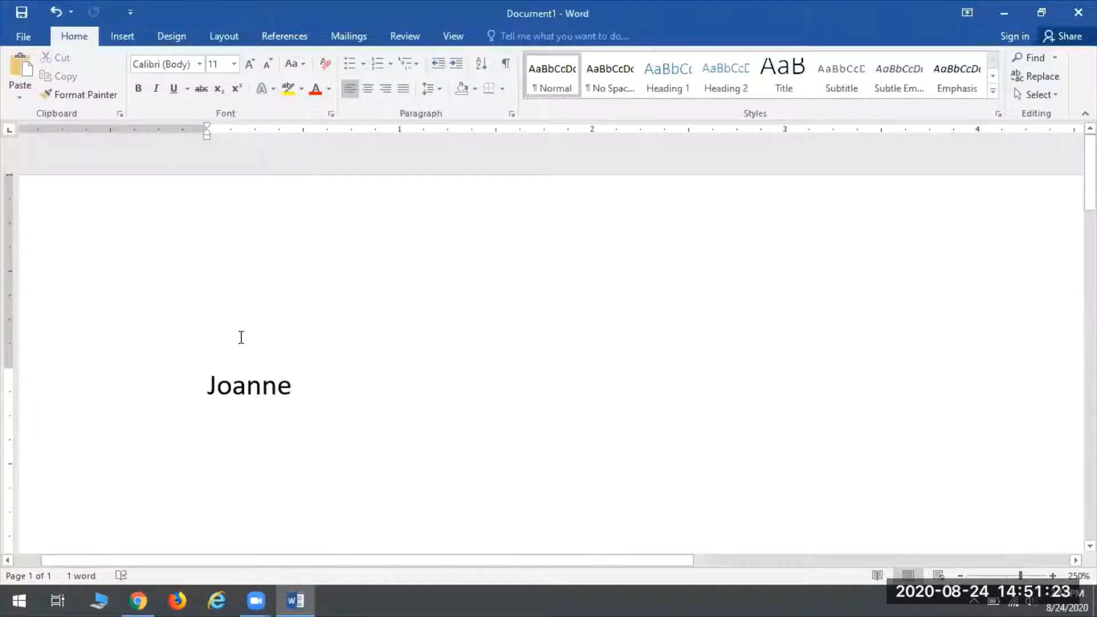
Step: Erase the typed first name from its end, letter by letter
{"action": "left_click", "coordinate": [350, 399]}
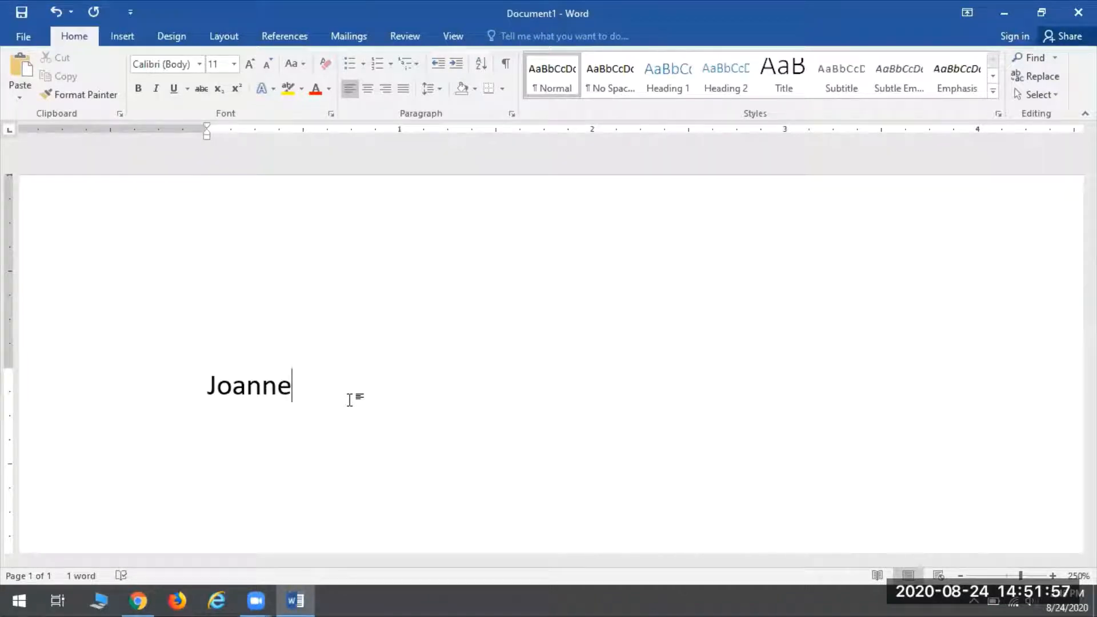
{"action": "key", "text": "BackSpace"}
{"action": "key", "text": "BackSpace"}
{"action": "key", "text": "BackSpace"}
{"action": "key", "text": "BackSpace"}
{"action": "key", "text": "BackSpace"}
{"action": "key", "text": "BackSpace"}
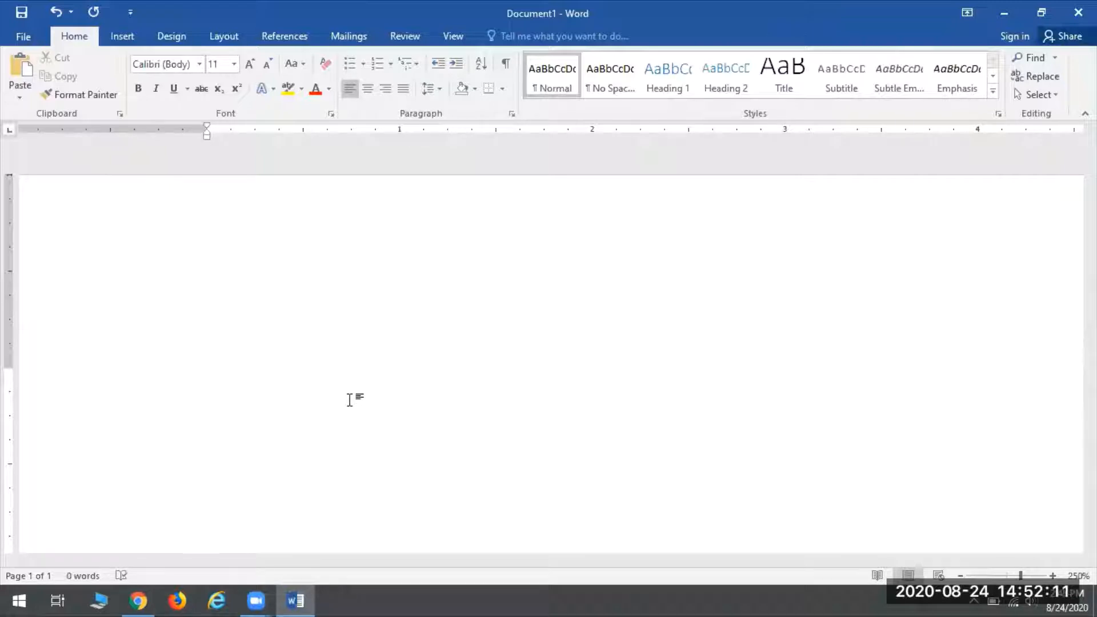
{"action": "type", "text": "JOANNE"}
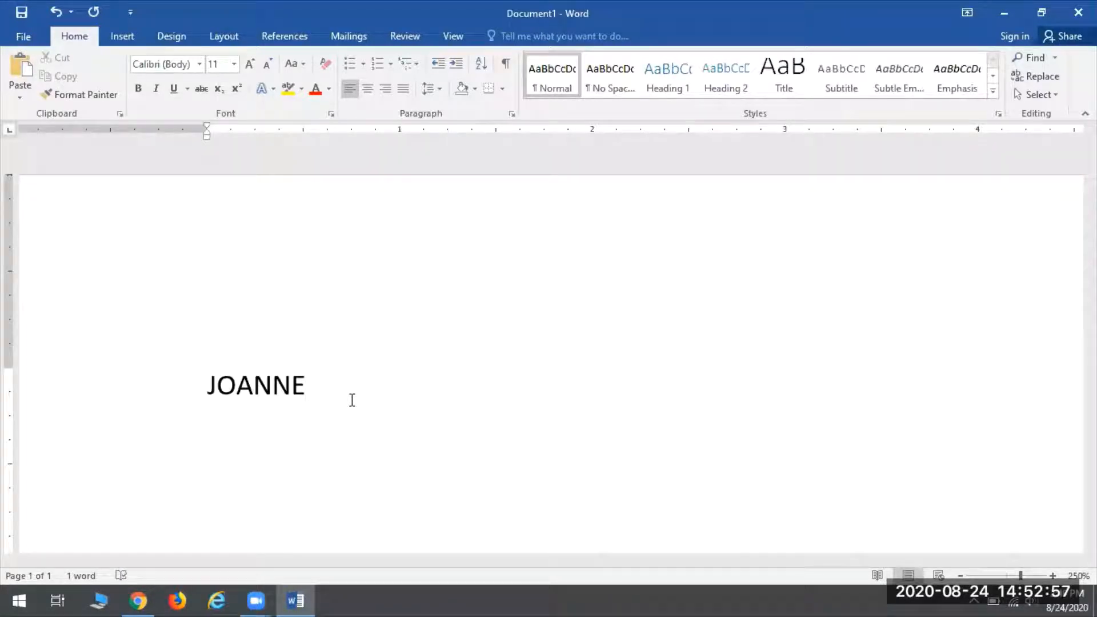
{"action": "key", "text": "BackSpace"}
{"action": "key", "text": "BackSpace"}
{"action": "key", "text": "BackSpace"}
{"action": "key", "text": "BackSpace"}
{"action": "key", "text": "BackSpace"}
{"action": "key", "text": "BackSpace"}
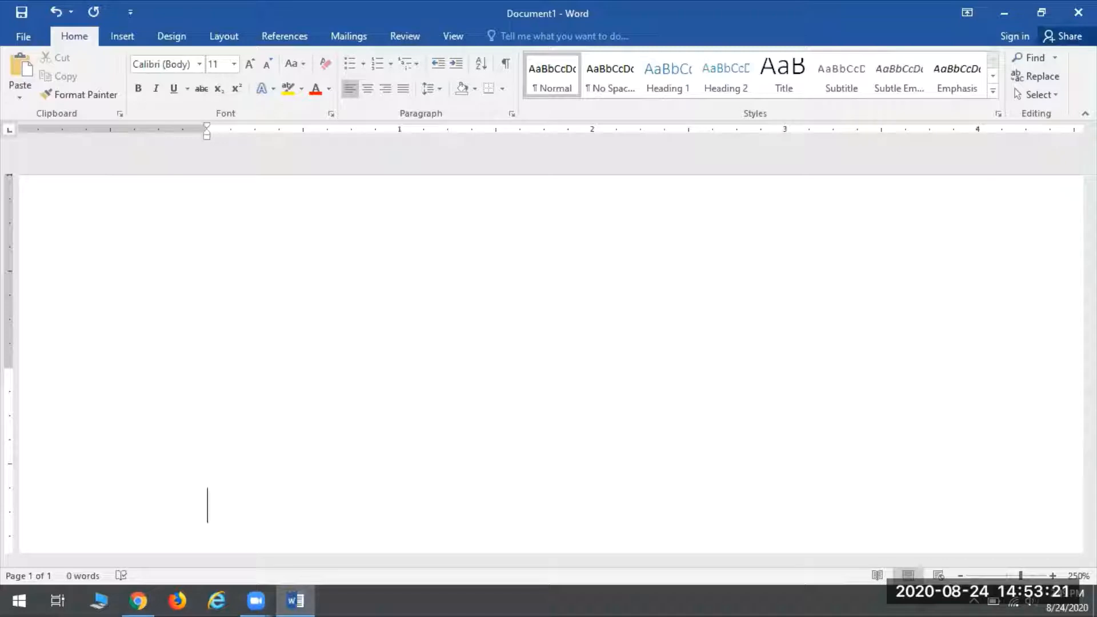
Step: Scroll the blank page and zoom it out to 160% so the full width fits
{"action": "scroll", "coordinate": [548, 342], "scroll_direction": "down", "scroll_amount": 1}
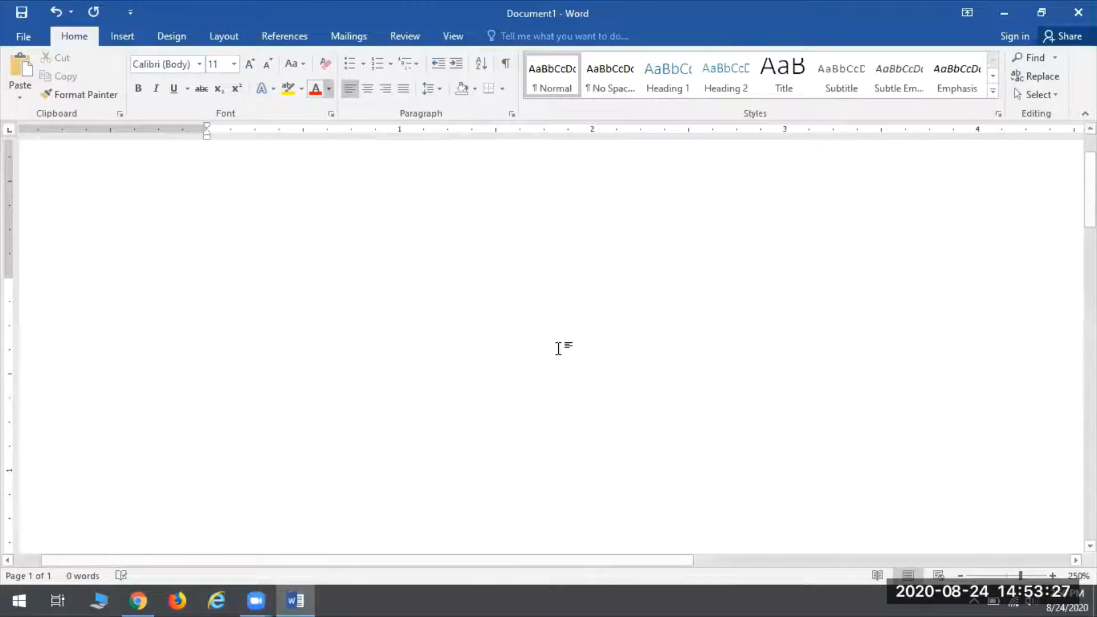
{"action": "scroll", "coordinate": [502, 392], "scroll_direction": "up", "scroll_amount": 3}
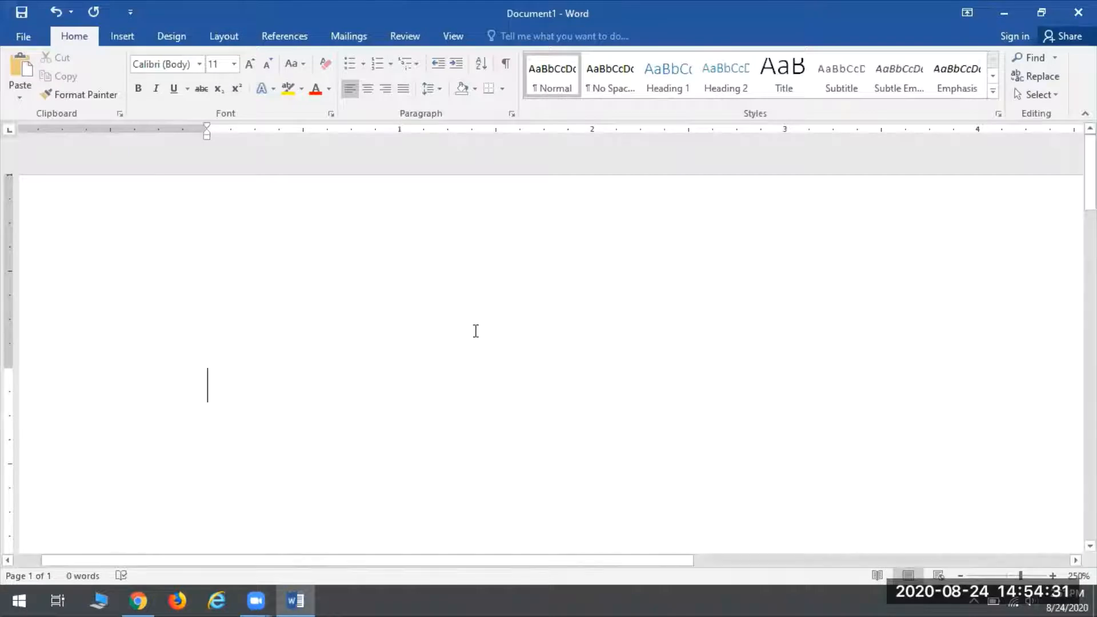
{"action": "scroll", "coordinate": [472, 332], "scroll_direction": "down", "scroll_amount": 9}
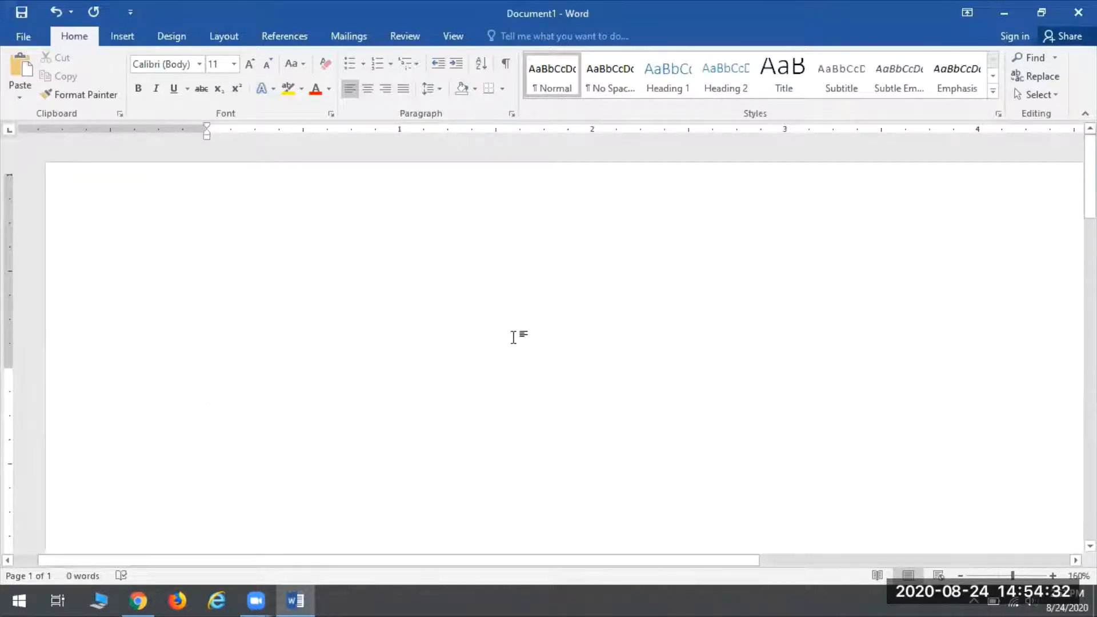
Step: Inspect the header and page-body context menus, closing each without choosing anything
{"action": "right_click", "coordinate": [287, 279]}
{"action": "left_click", "coordinate": [257, 316]}
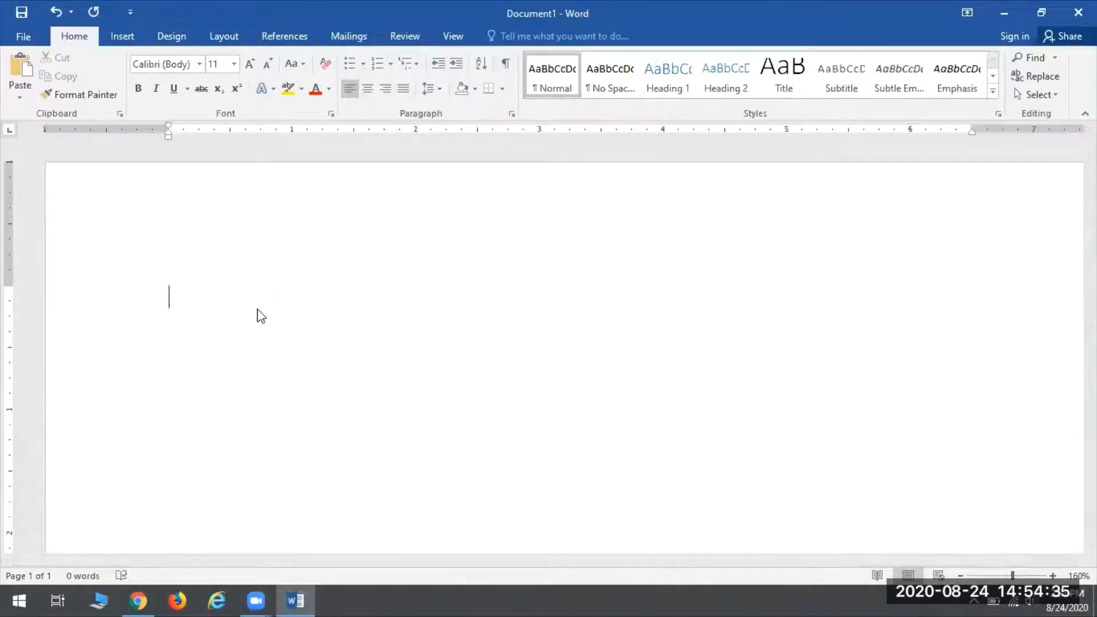
{"action": "right_click", "coordinate": [249, 309]}
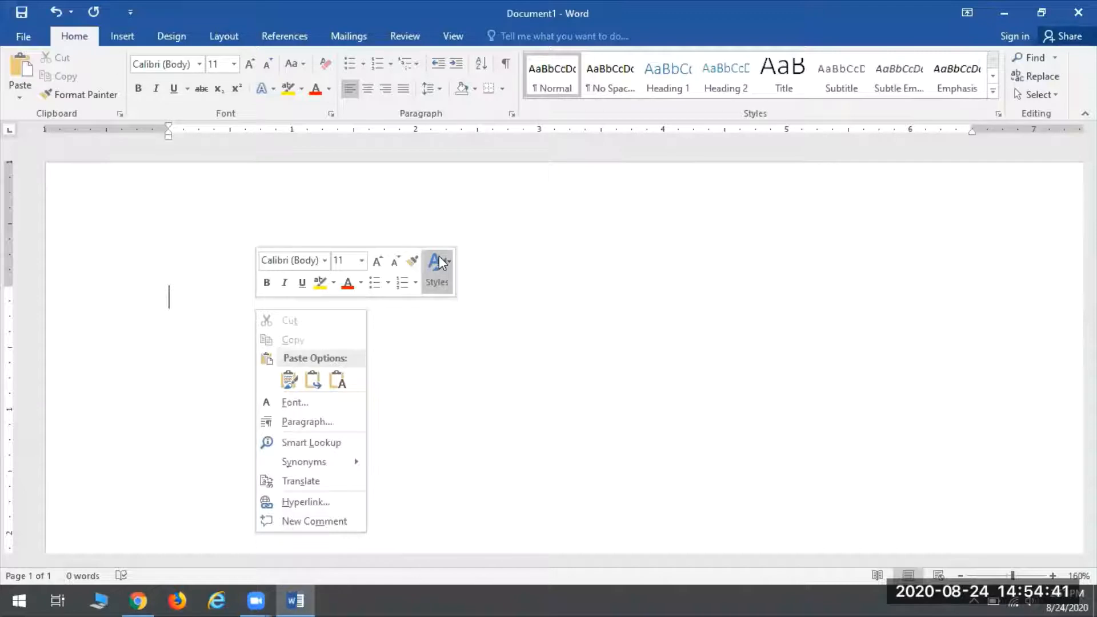
{"action": "left_click", "coordinate": [655, 245]}
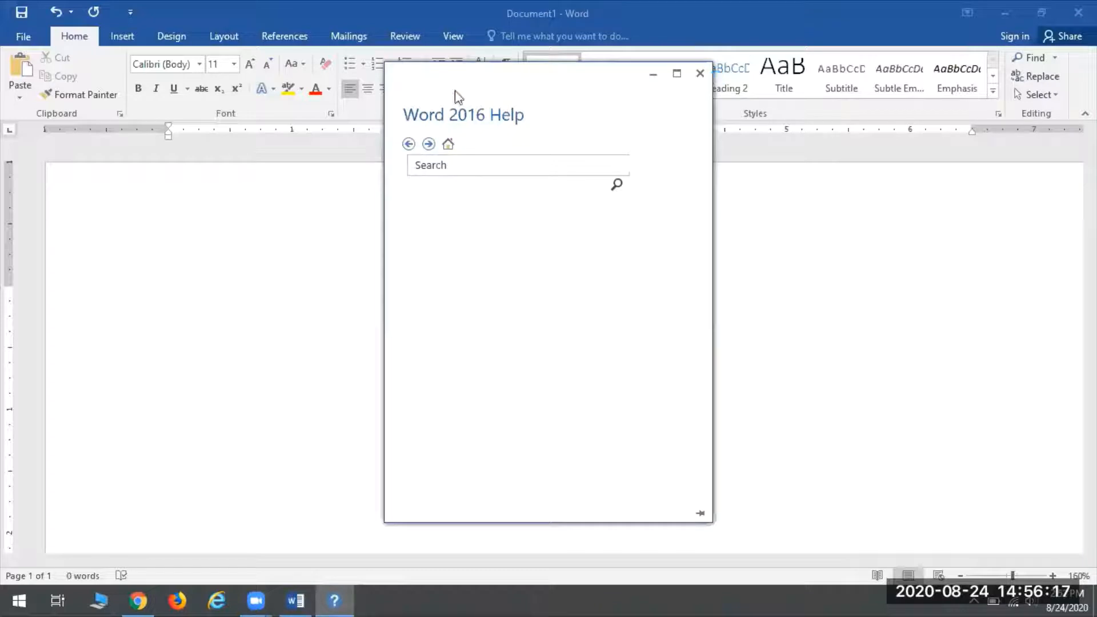
{"action": "left_click", "coordinate": [479, 169]}
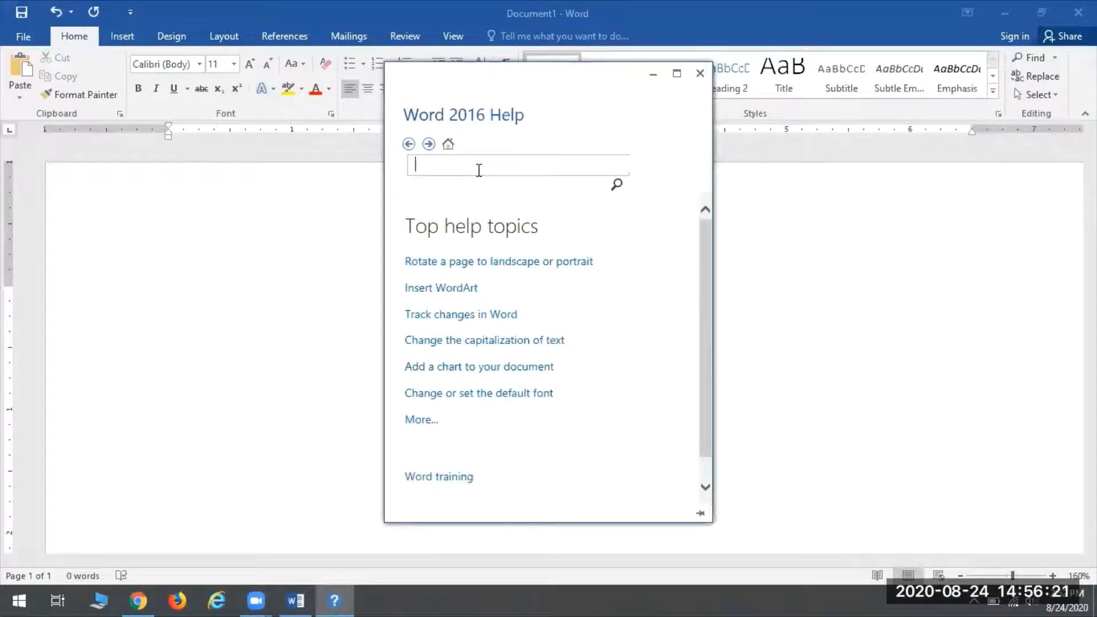
{"action": "type", "text": "bold"}
{"action": "key", "text": "Return"}
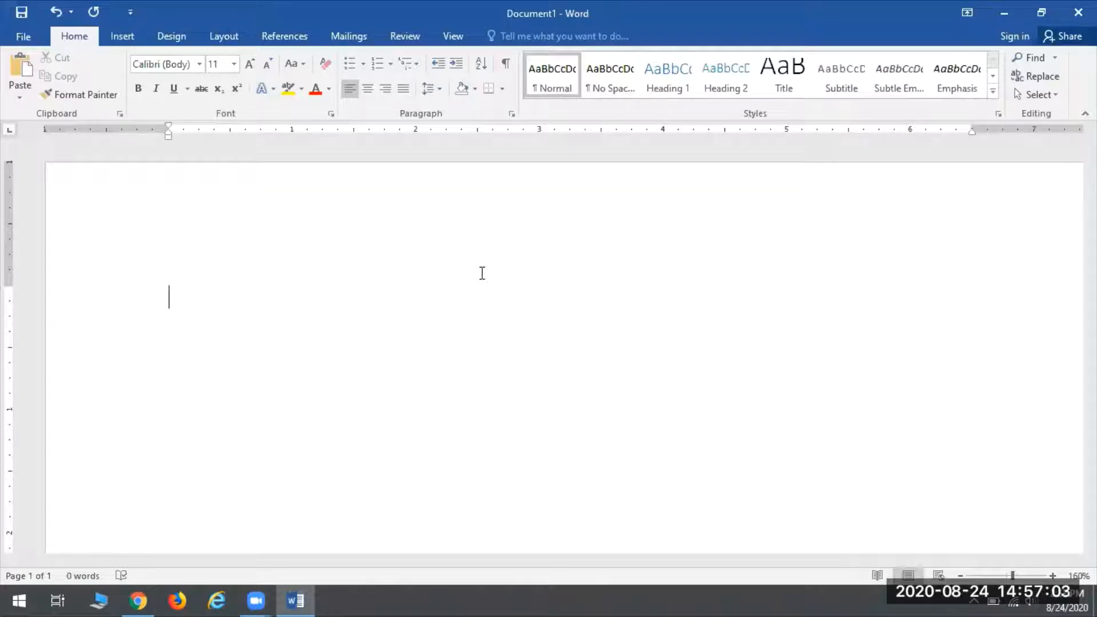
Step: Type a first name followed by '1 !', add a new line, then backspace to erase the test text
{"action": "type", "text": "Joanne"}
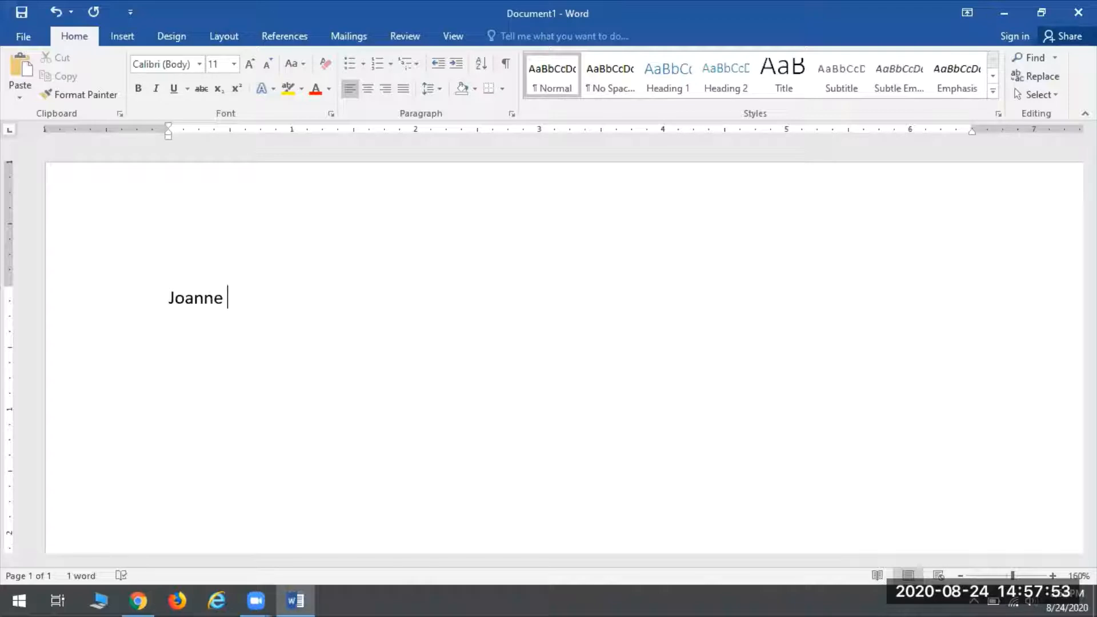
{"action": "type", "text": "1 !"}
{"action": "key", "text": "Return"}
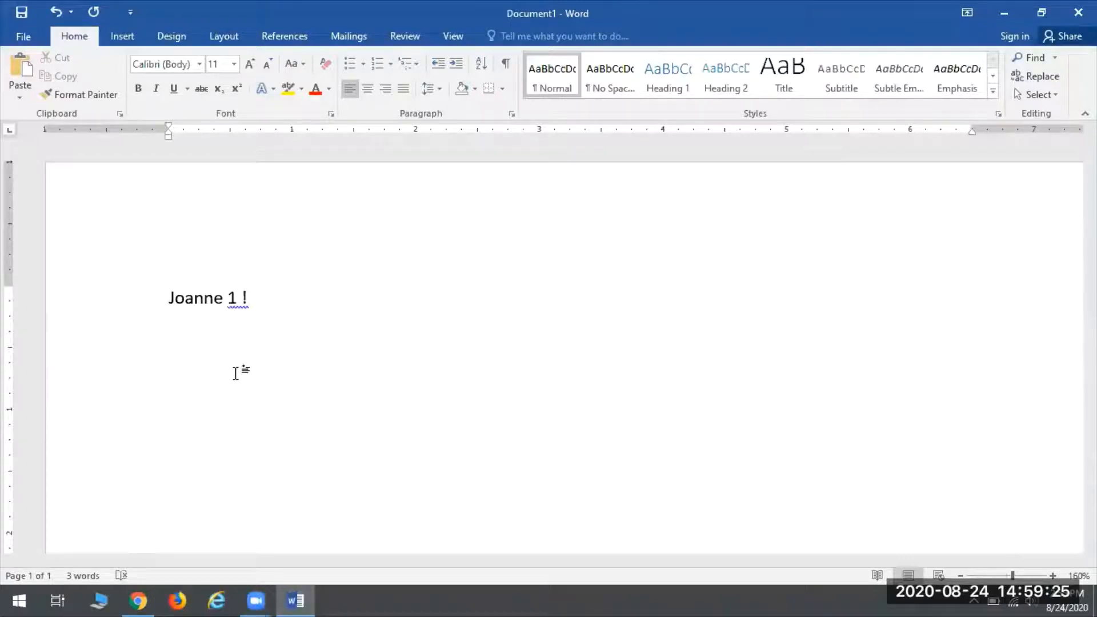
{"action": "key", "text": "BackSpace"}
{"action": "key", "text": "BackSpace"}
{"action": "key", "text": "BackSpace"}
{"action": "key", "text": "BackSpace"}
{"action": "key", "text": "BackSpace"}
{"action": "key", "text": "BackSpace"}
{"action": "key", "text": "BackSpace"}
{"action": "key", "text": "BackSpace"}
{"action": "key", "text": "BackSpace"}
{"action": "key", "text": "BackSpace"}
{"action": "key", "text": "BackSpace"}
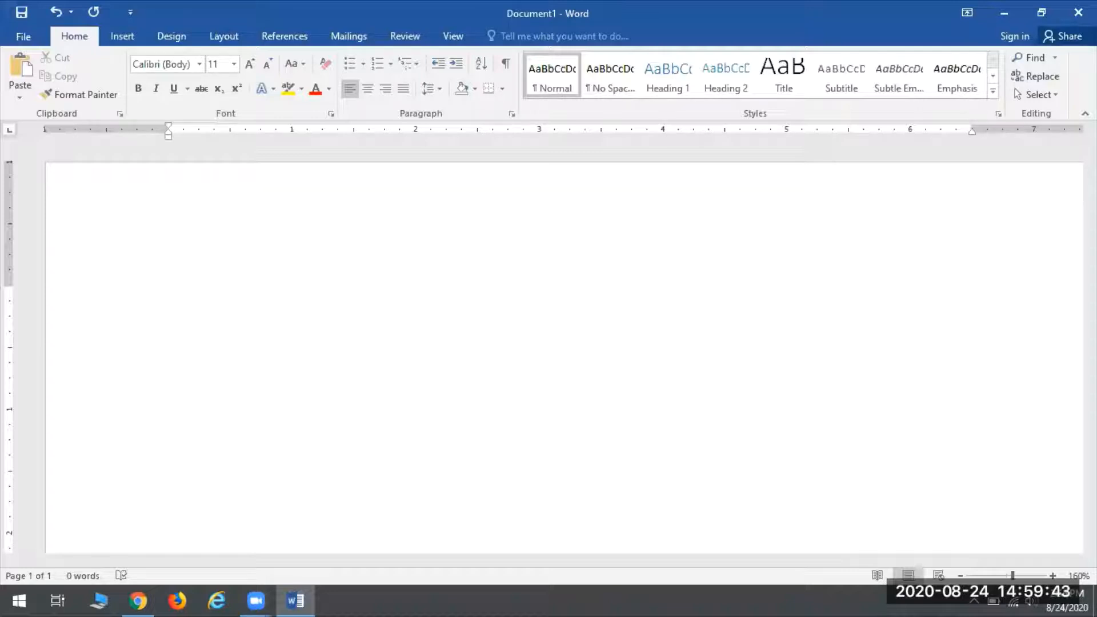
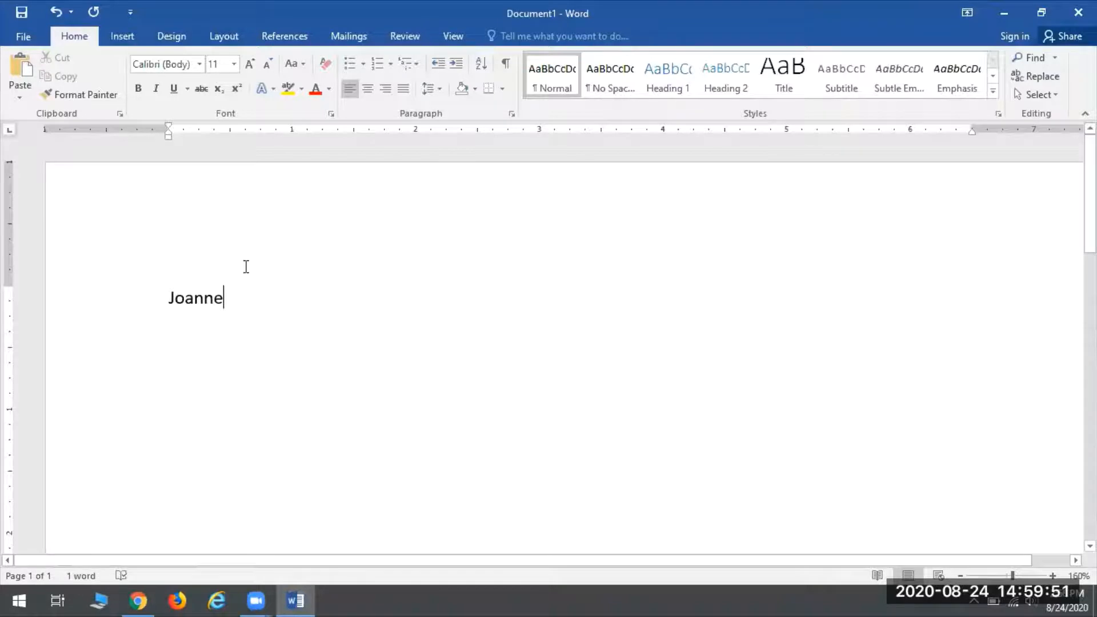
Step: Type the first name again and place the insertion point inside the word
{"action": "left_click", "coordinate": [184, 297]}
{"action": "left_click", "coordinate": [204, 297]}
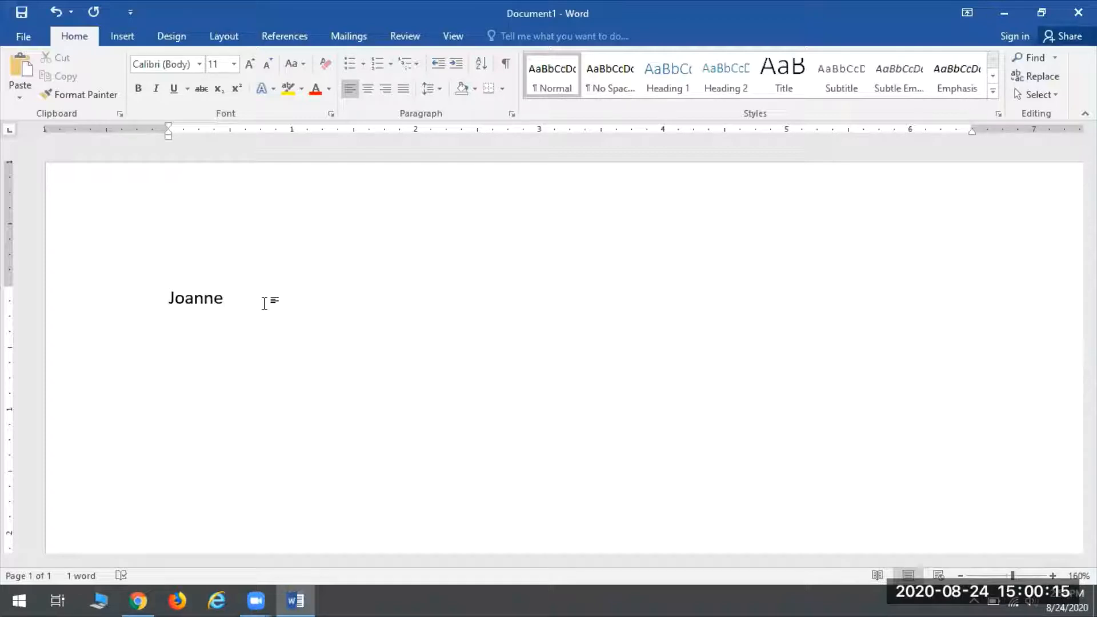
{"action": "key", "text": "Left"}
{"action": "key", "text": "Left"}
{"action": "key", "text": "Left"}
{"action": "key", "text": "Left"}
{"action": "key", "text": "Left"}
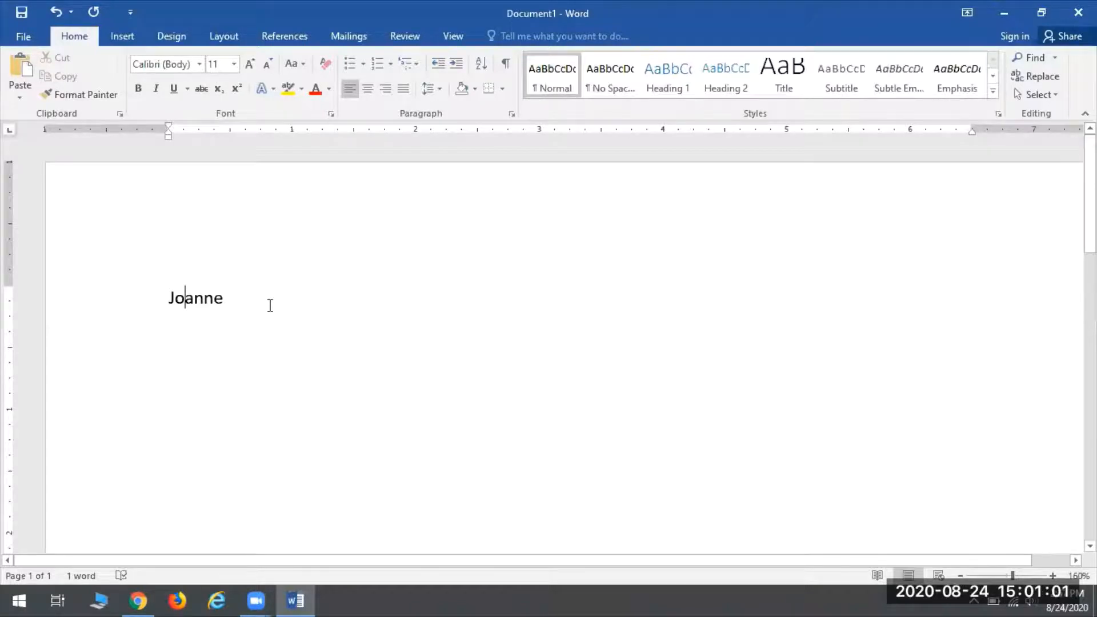
{"action": "left_click_drag", "start_coordinate": [240, 301], "coordinate": [152, 300]}
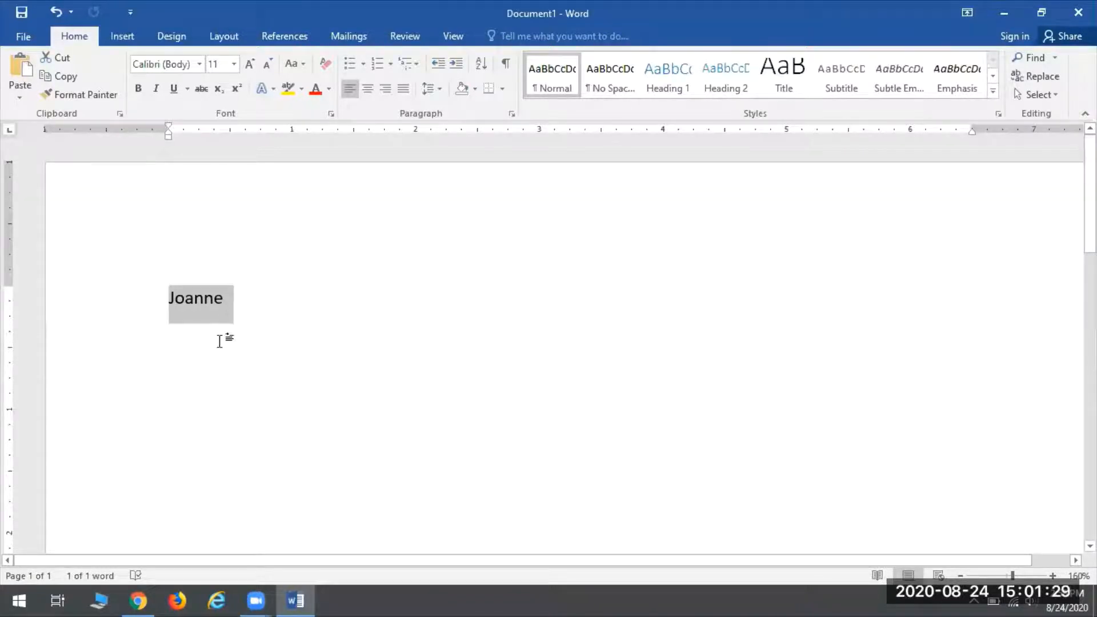
{"action": "left_click_drag", "start_coordinate": [354, 302], "coordinate": [142, 295]}
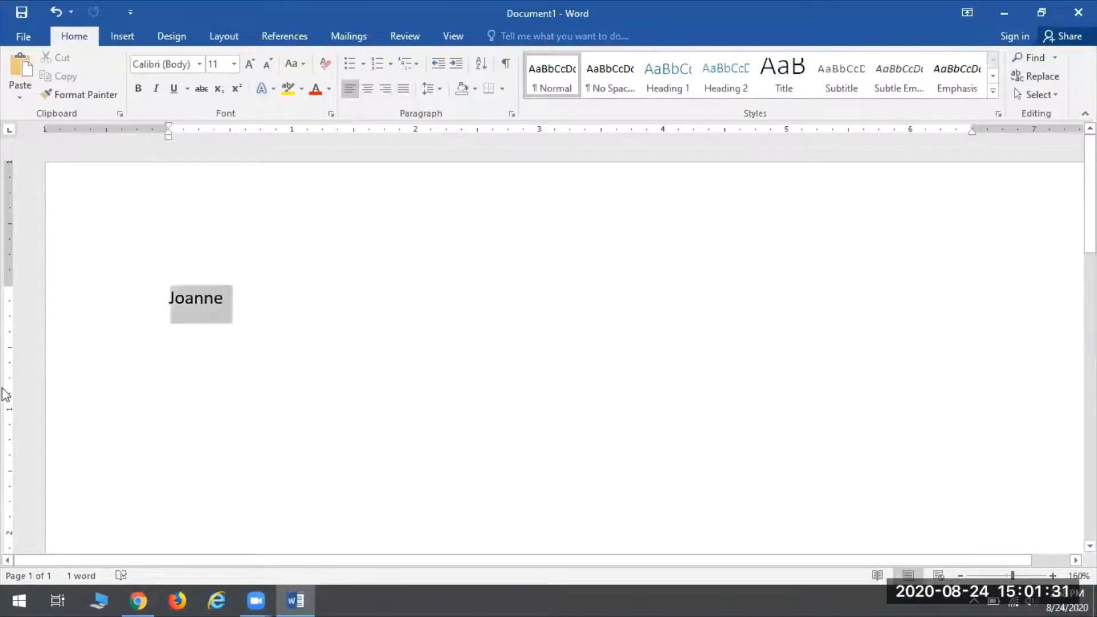
{"action": "left_click", "coordinate": [168, 297]}
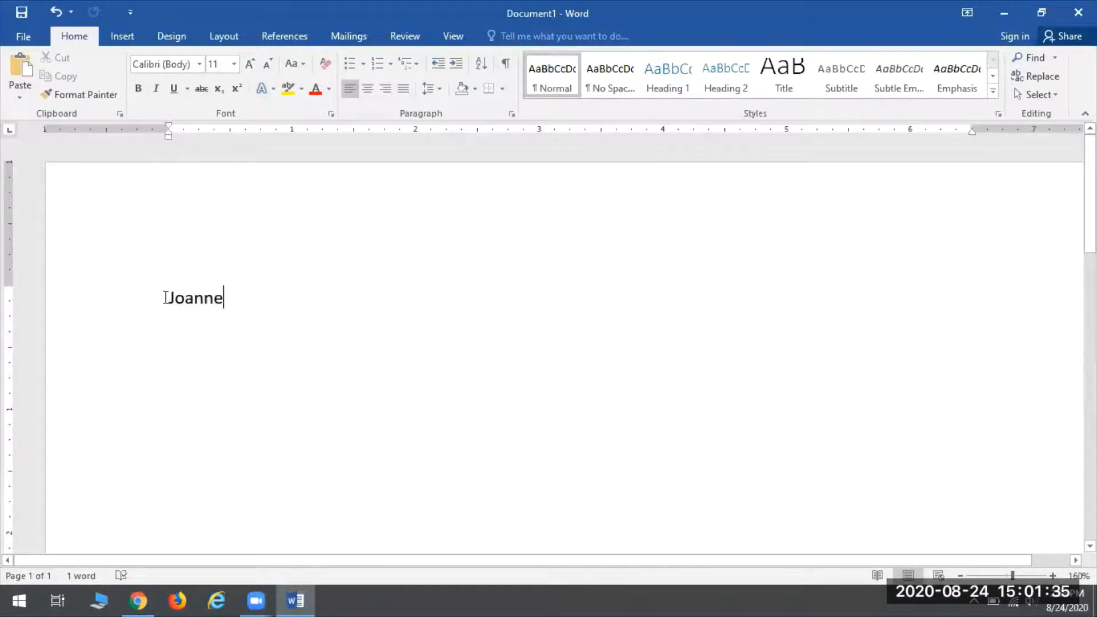
{"action": "key", "text": "ctrl+a"}
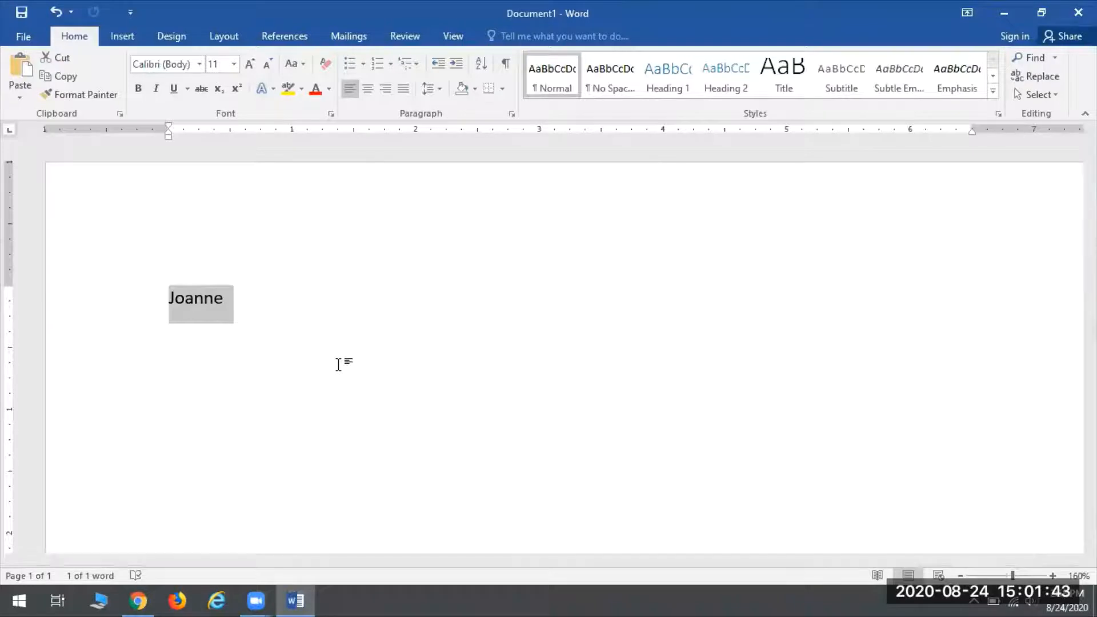
{"action": "left_click", "coordinate": [390, 333]}
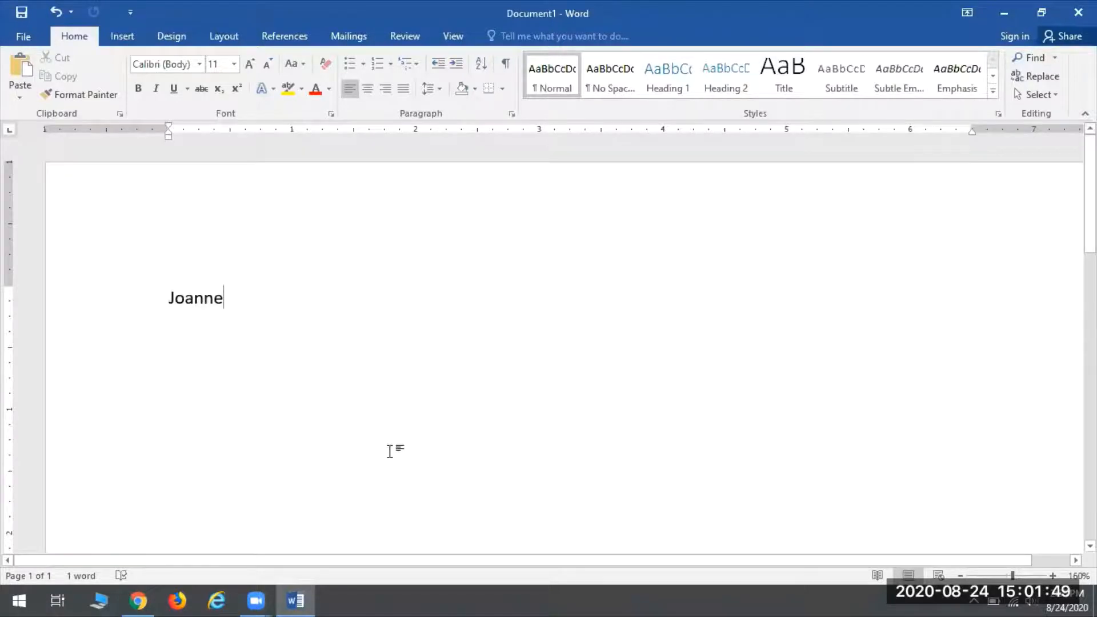
{"action": "left_click", "coordinate": [185, 297]}
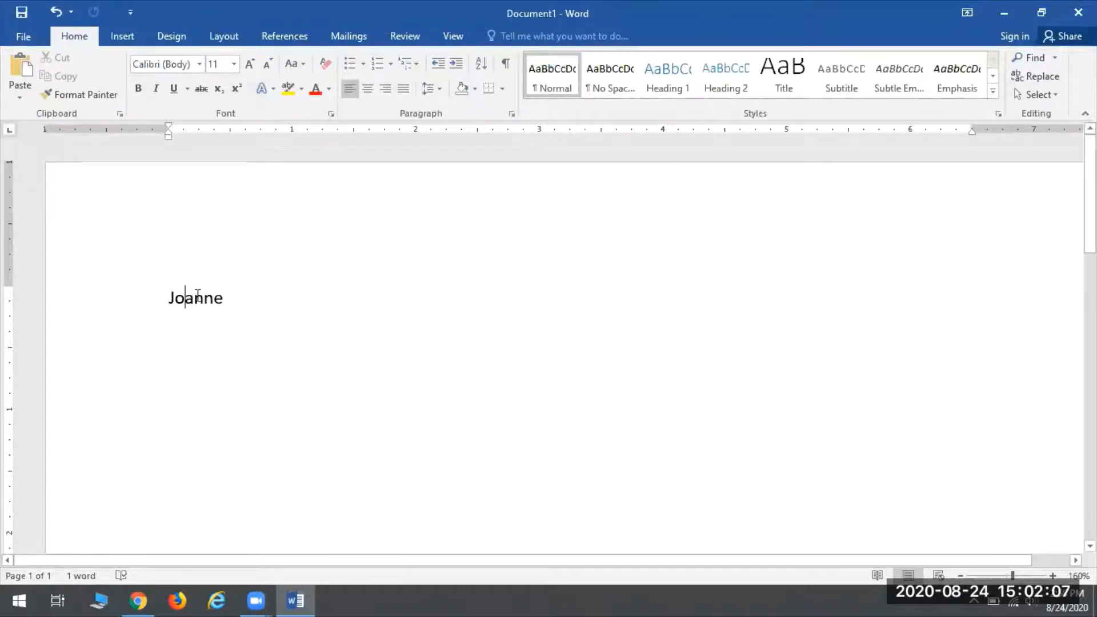
{"action": "double_click", "coordinate": [196, 296]}
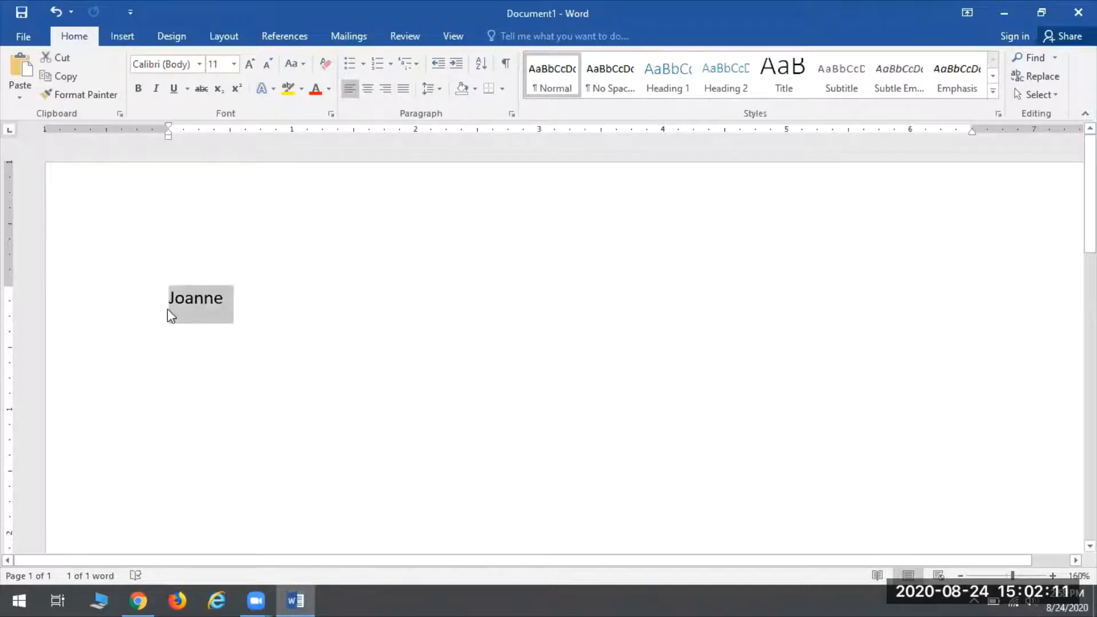
{"action": "left_click", "coordinate": [257, 300]}
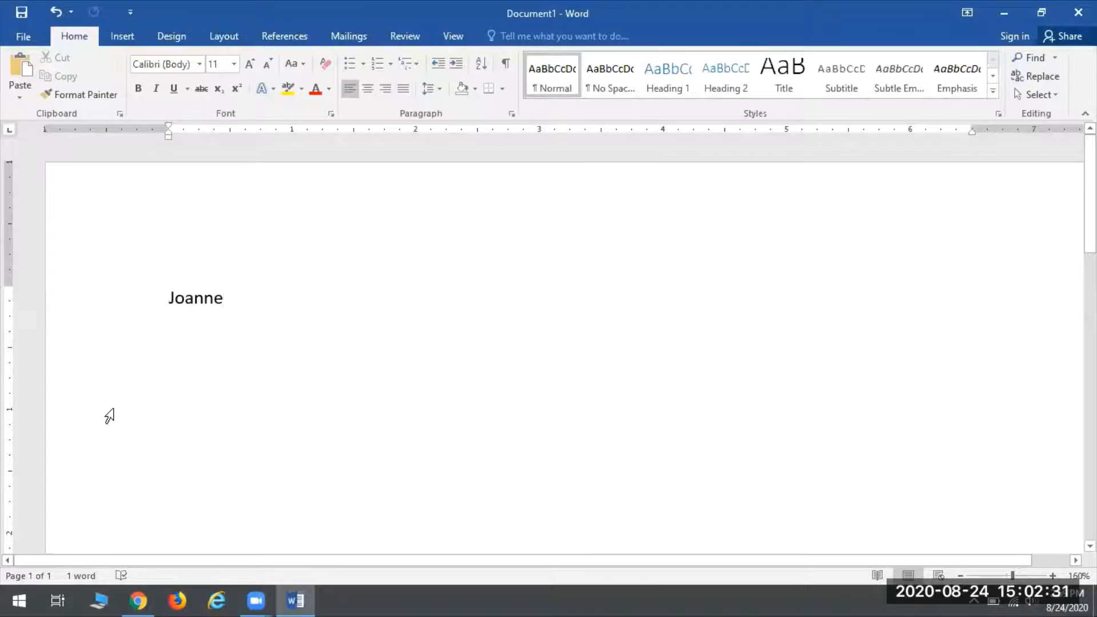
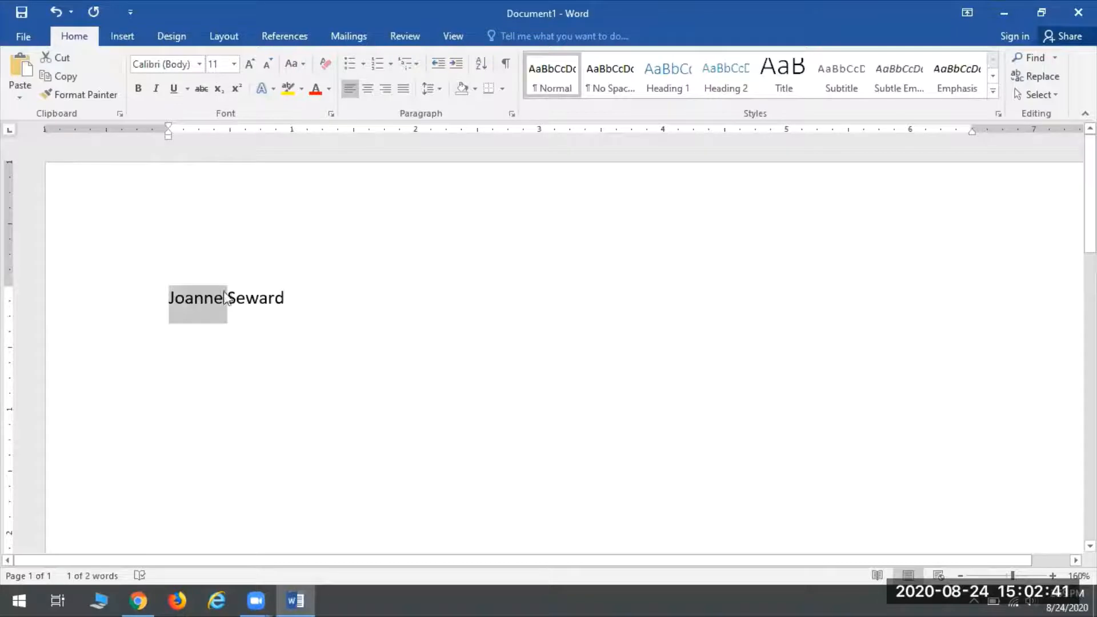
Step: Add the surname after the first name, then select the surname and deselect it
{"action": "left_click", "coordinate": [394, 347]}
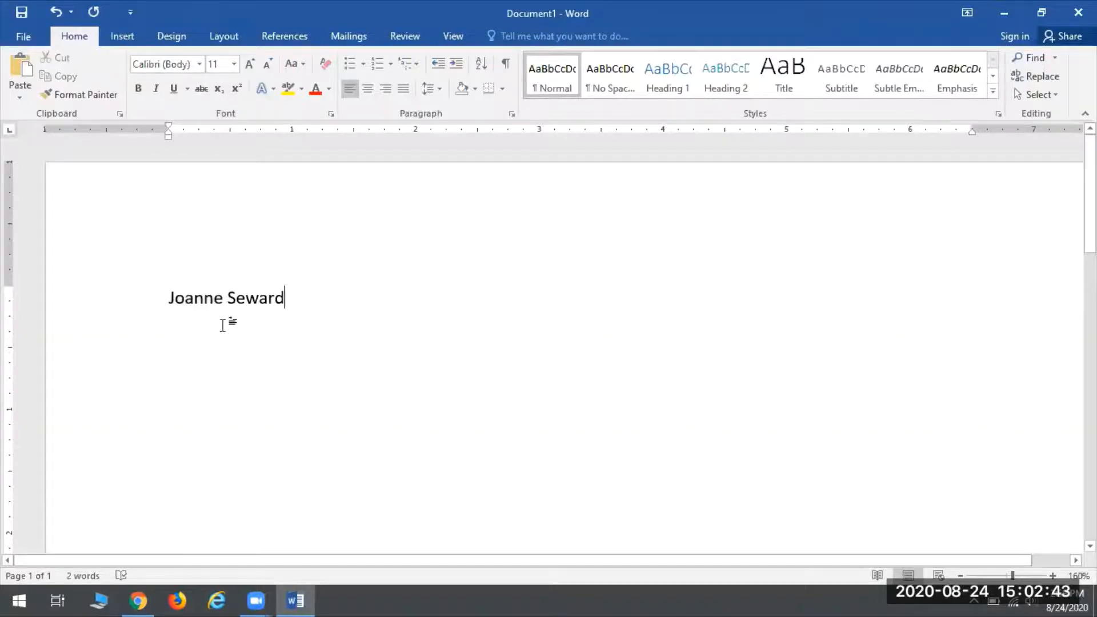
{"action": "double_click", "coordinate": [260, 298]}
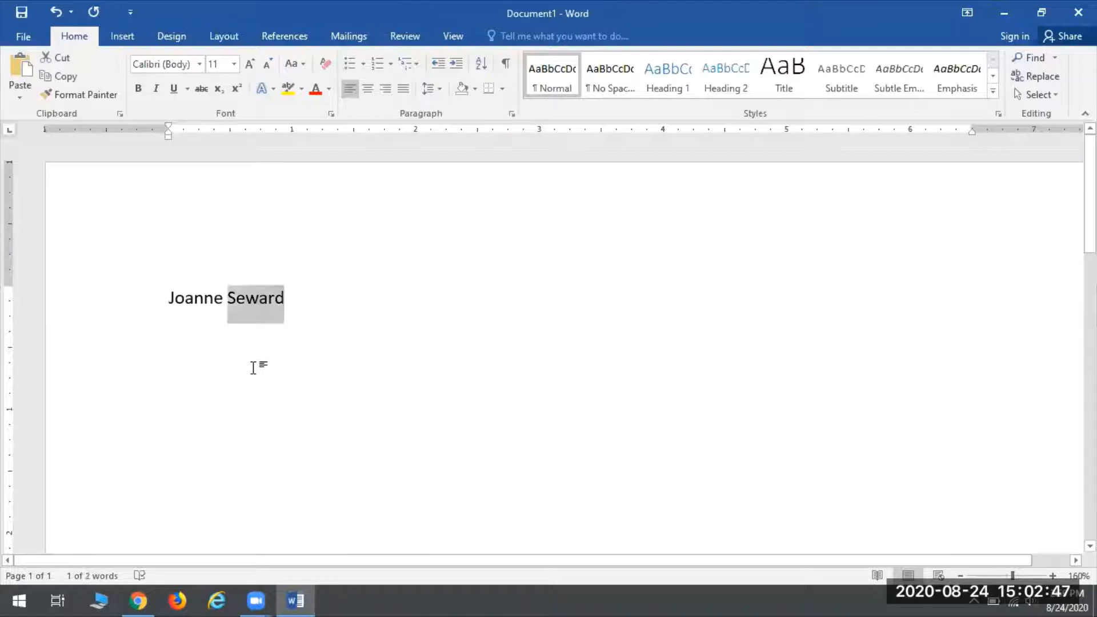
{"action": "left_click", "coordinate": [394, 378]}
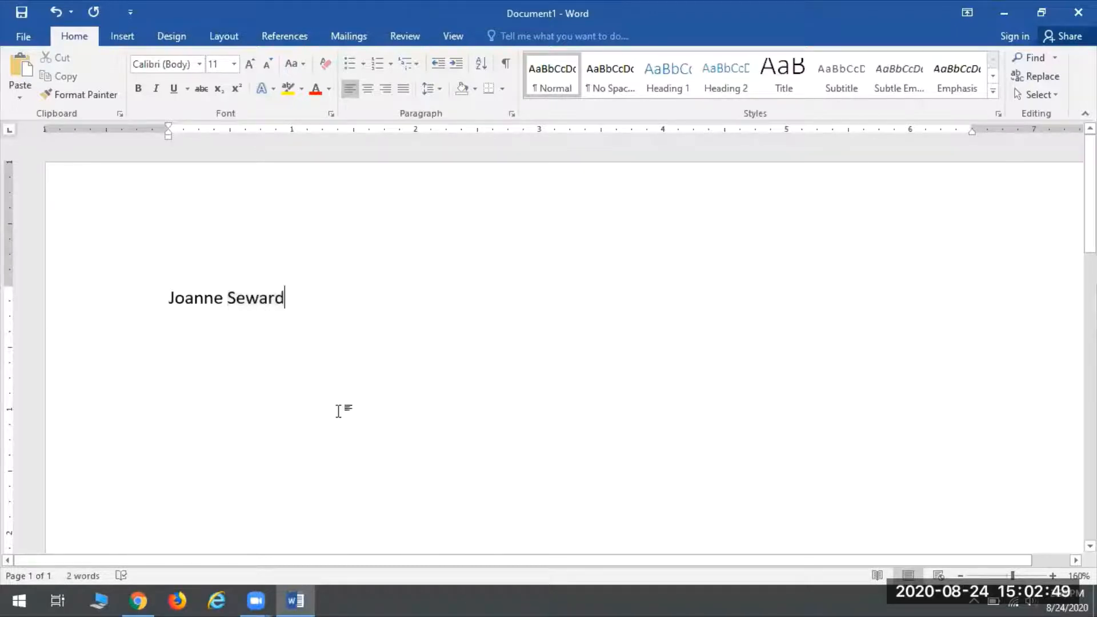
Step: Select the full-name line and delete it, bringing the word count back to 0
{"action": "triple_click", "coordinate": [253, 300]}
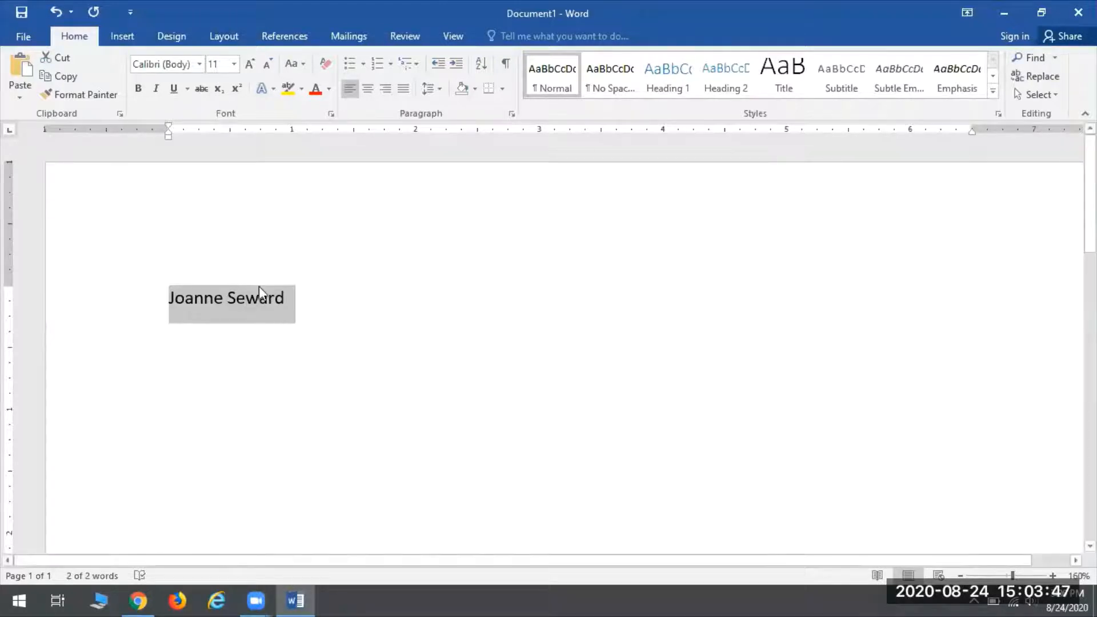
{"action": "key", "text": "Delete"}
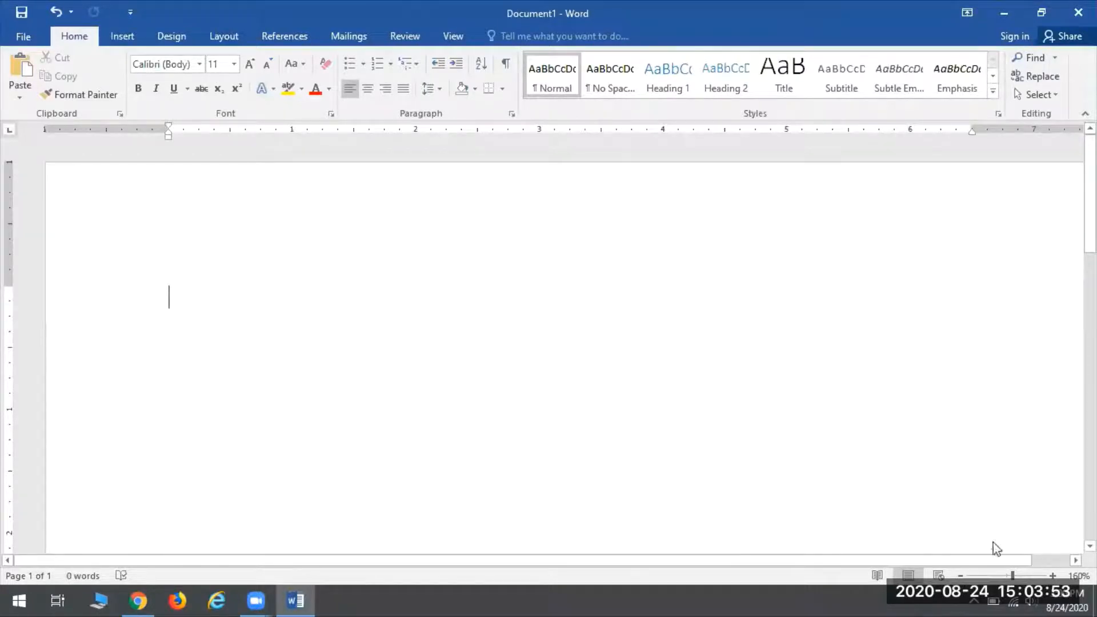
Step: Zoom the blank page out to 120% and put the caret at the start of the page
{"action": "left_click", "coordinate": [960, 575]}
{"action": "left_click", "coordinate": [960, 575]}
{"action": "left_click", "coordinate": [959, 576]}
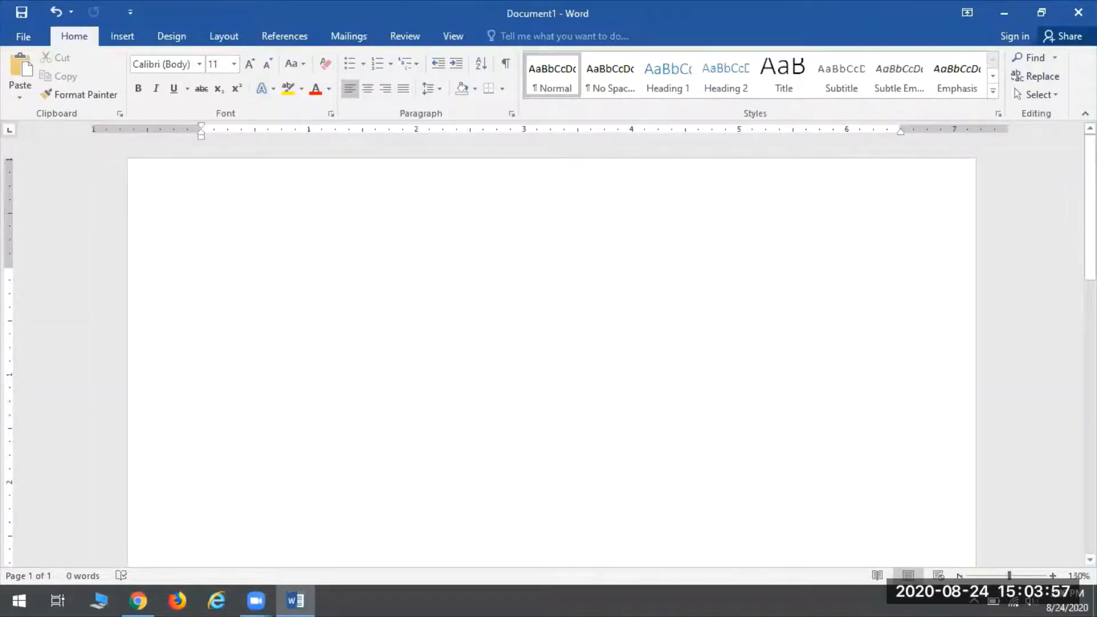
{"action": "left_click", "coordinate": [960, 575]}
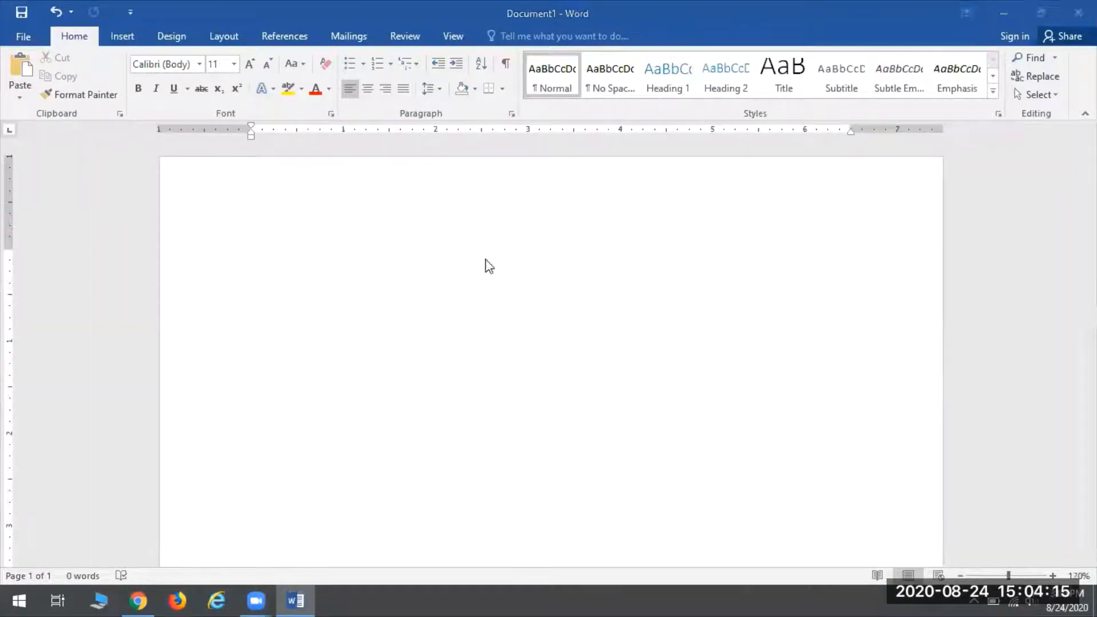
{"action": "left_click", "coordinate": [472, 291]}
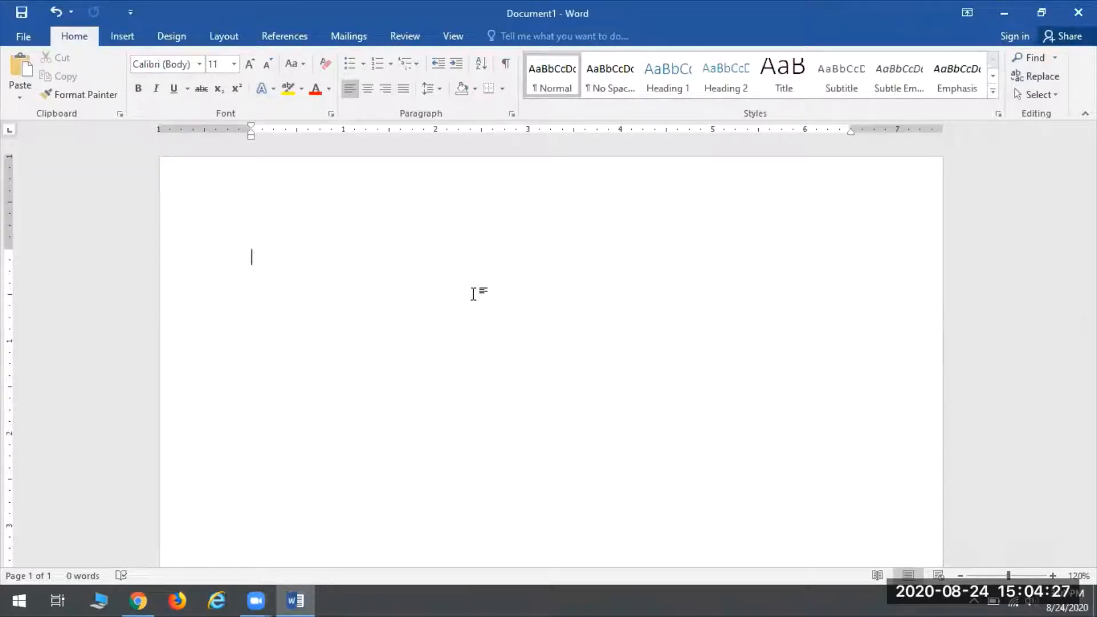
Step: Type the title 'Drama' and the first verses, 'Hold fast to dreams' through 'That cant fly.'
{"action": "type", "text": "Drama"}
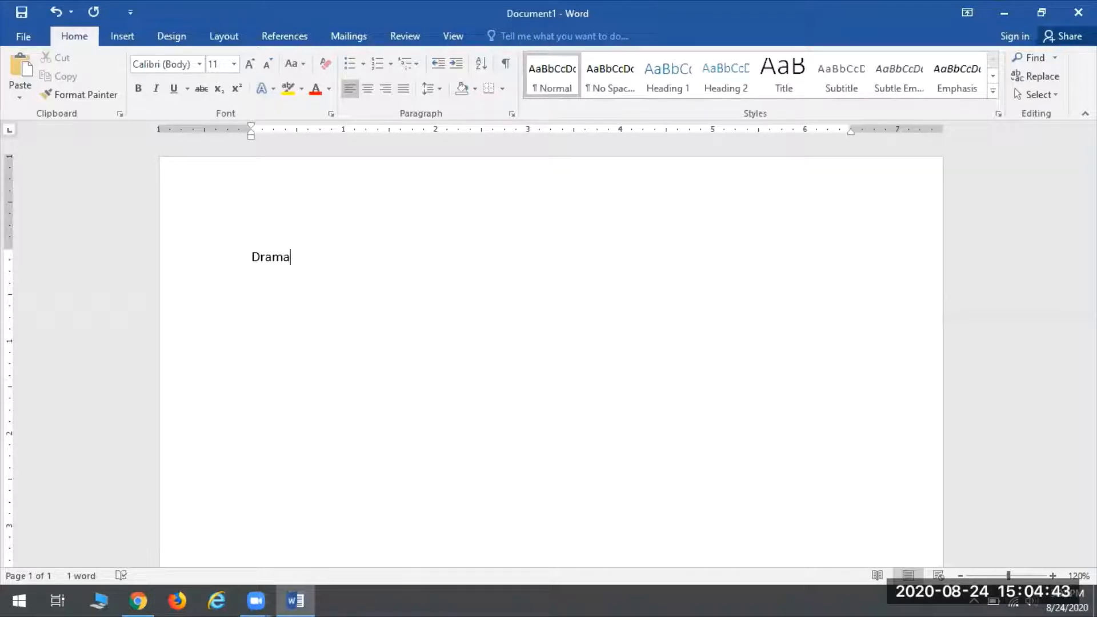
{"action": "key", "text": "Return"}
{"action": "type", "text": "Hold fast to dreams"}
{"action": "key", "text": "Return"}
{"action": "type", "text": "For if re"}
{"action": "key", "text": "BackSpace"}
{"action": "key", "text": "BackSpace"}
{"action": "type", "text": "drems die"}
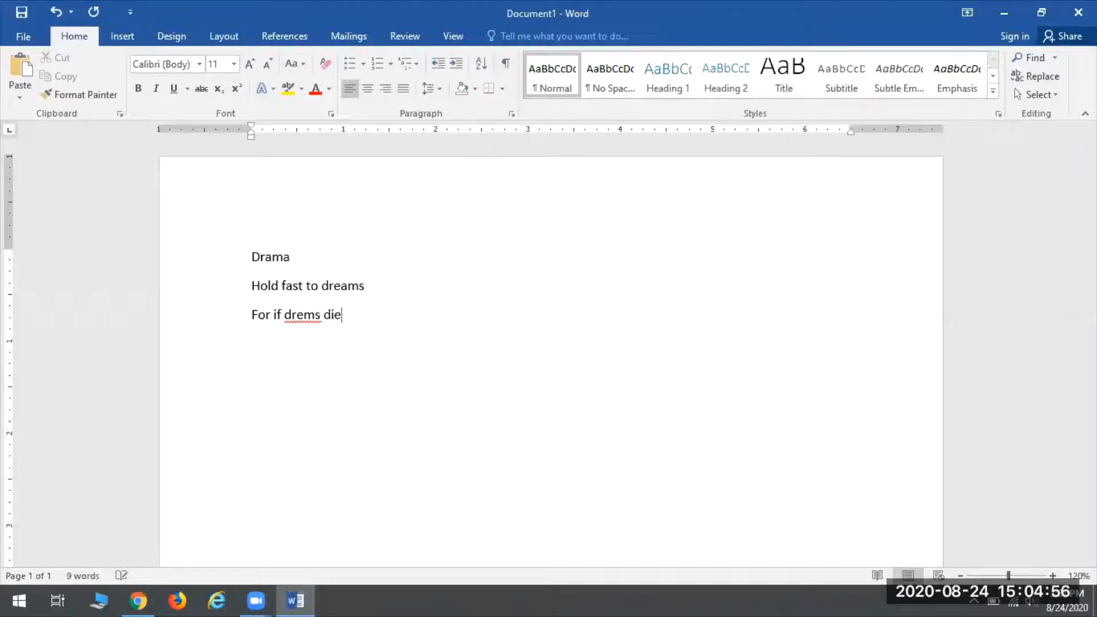
{"action": "key", "text": "Return"}
{"action": "type", "text": "Life is ap"}
{"action": "type", "text": "roken-w"}
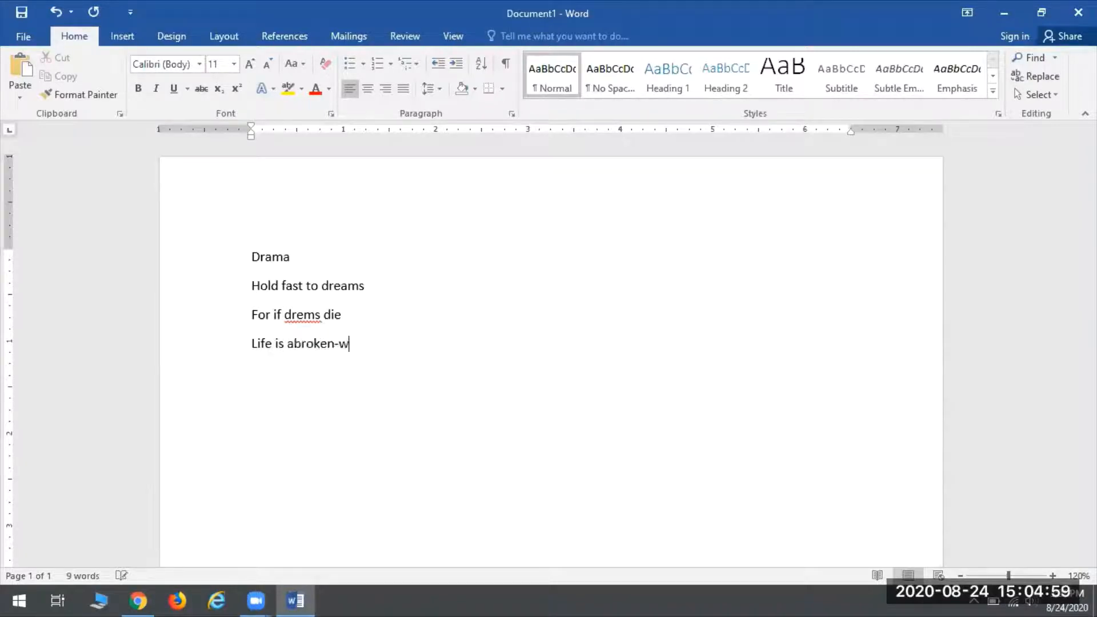
{"action": "type", "text": "inged bird"}
{"action": "key", "text": "Return"}
{"action": "type", "text": "That cant fly."}
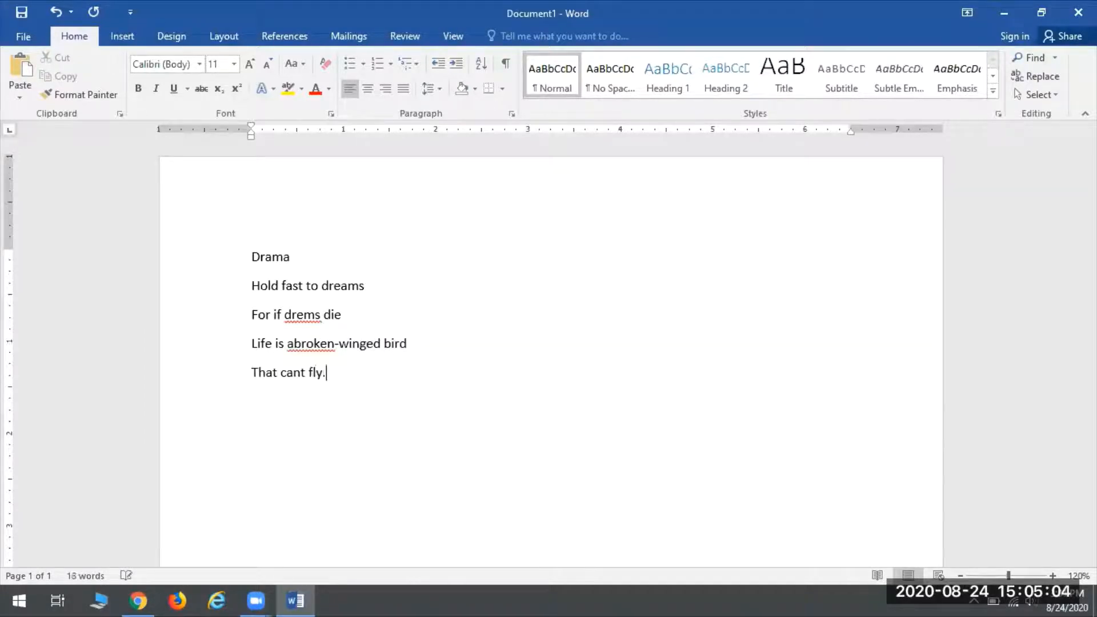
{"action": "key", "text": "Return"}
Step: Type the last four lines, 'Hold feist to dreams' through 'Frozen with snow.'
{"action": "type", "text": "Hold feist to dreams"}
{"action": "key", "text": "Return"}
{"action": "type", "text": "Fro"}
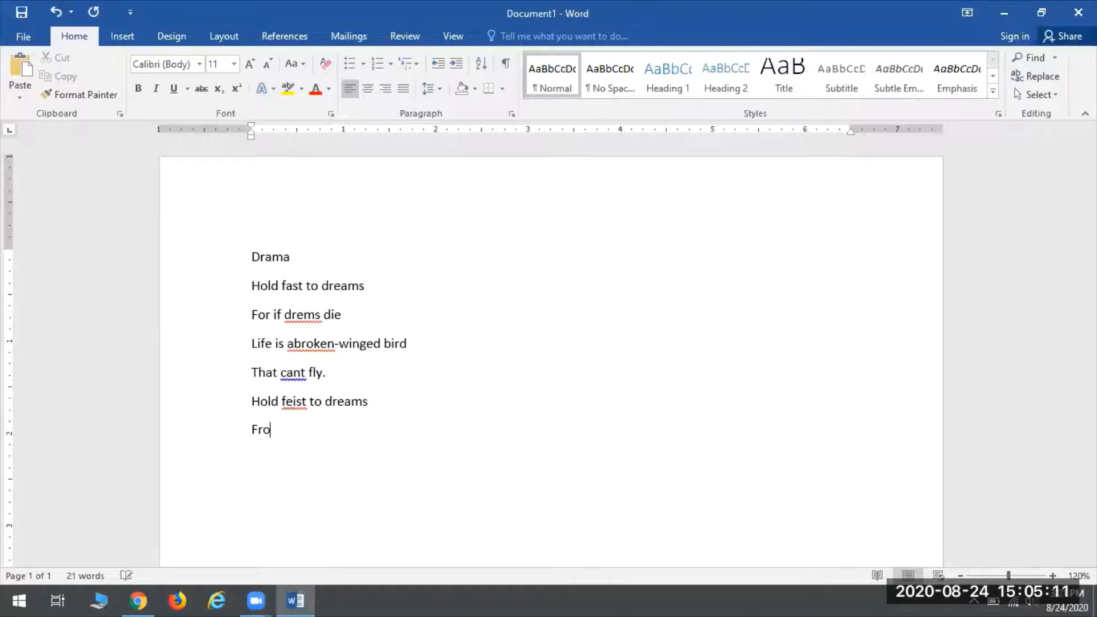
{"action": "key", "text": "BackSpace"}
{"action": "key", "text": "BackSpace"}
{"action": "type", "text": "or when dreams go"}
{"action": "key", "text": "Return"}
{"action": "type", "text": "Life is a bra"}
{"action": "key", "text": "BackSpace"}
{"action": "key", "text": "BackSpace"}
{"action": "type", "text": "aren field"}
{"action": "key", "text": "Return"}
{"action": "type", "text": "For"}
{"action": "key", "text": "BackSpace"}
{"action": "key", "text": "BackSpace"}
{"action": "type", "text": "rozen with snow."}
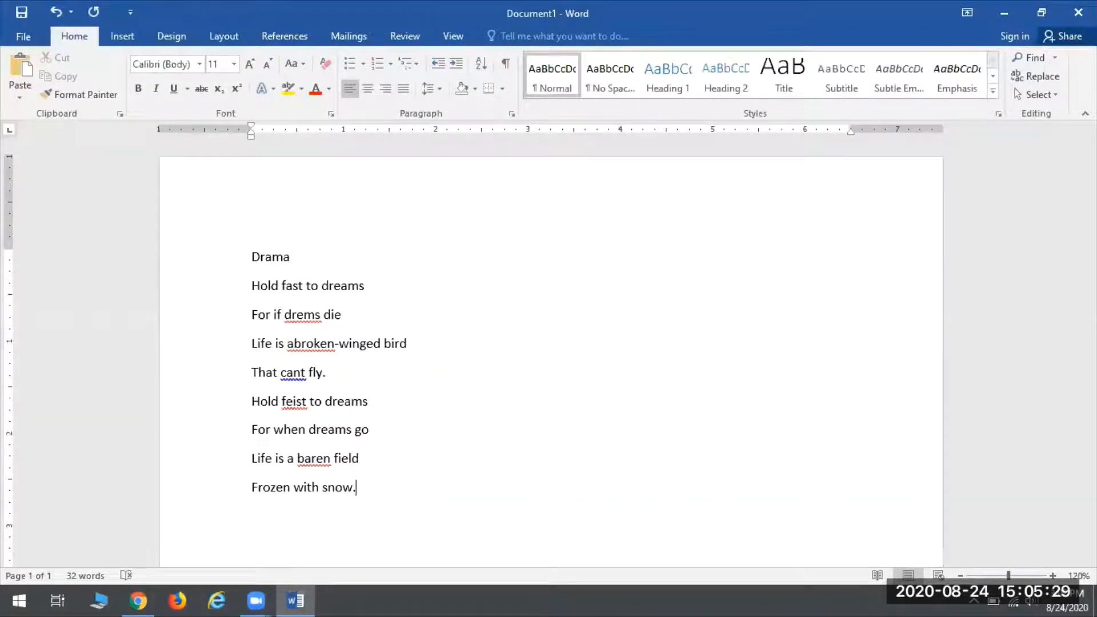
Step: Add blank lines after the poem and correct the title 'Drama' to 'Dreams'
{"action": "key", "text": "Return"}
{"action": "key", "text": "Return"}
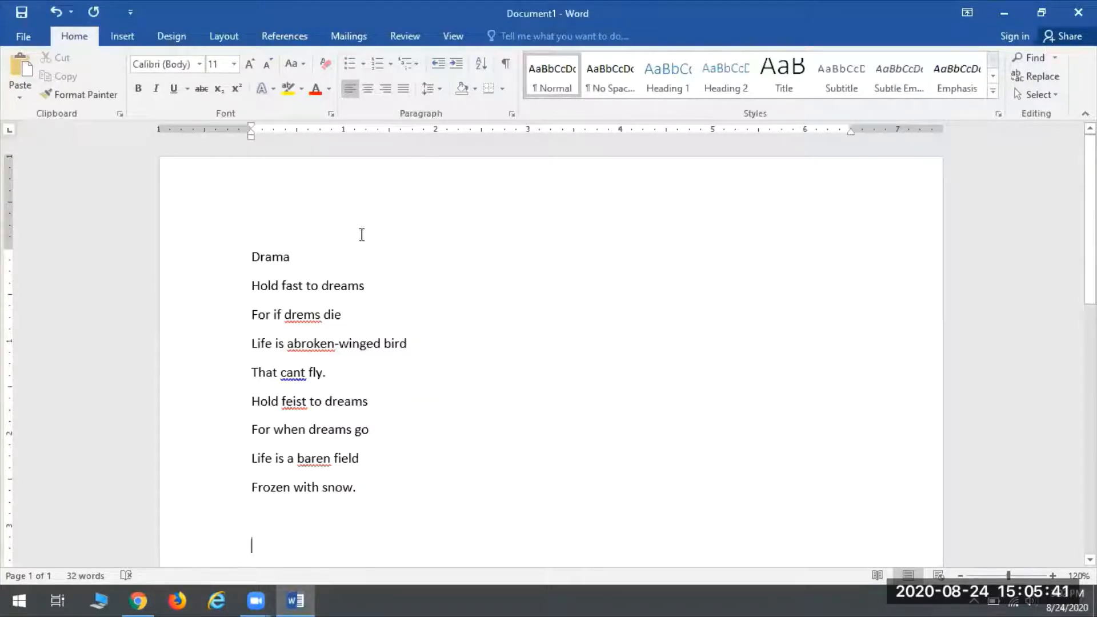
{"action": "key", "text": "BackSpace"}
{"action": "key", "text": "BackSpace"}
{"action": "key", "text": "BackSpace"}
{"action": "type", "text": "eams"}
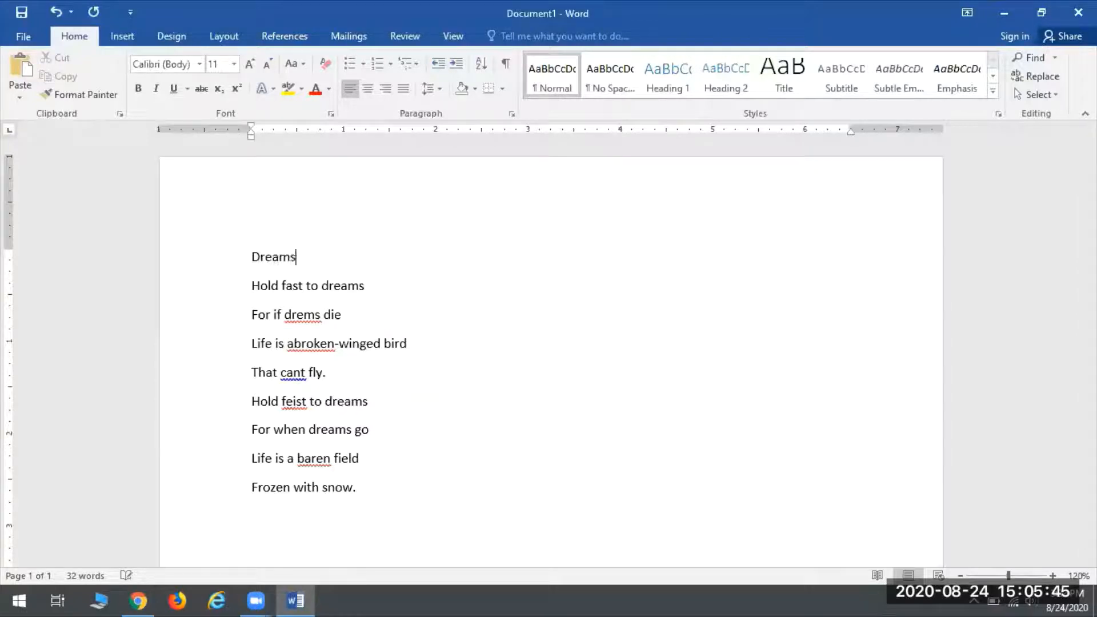
{"action": "left_click", "coordinate": [276, 549]}
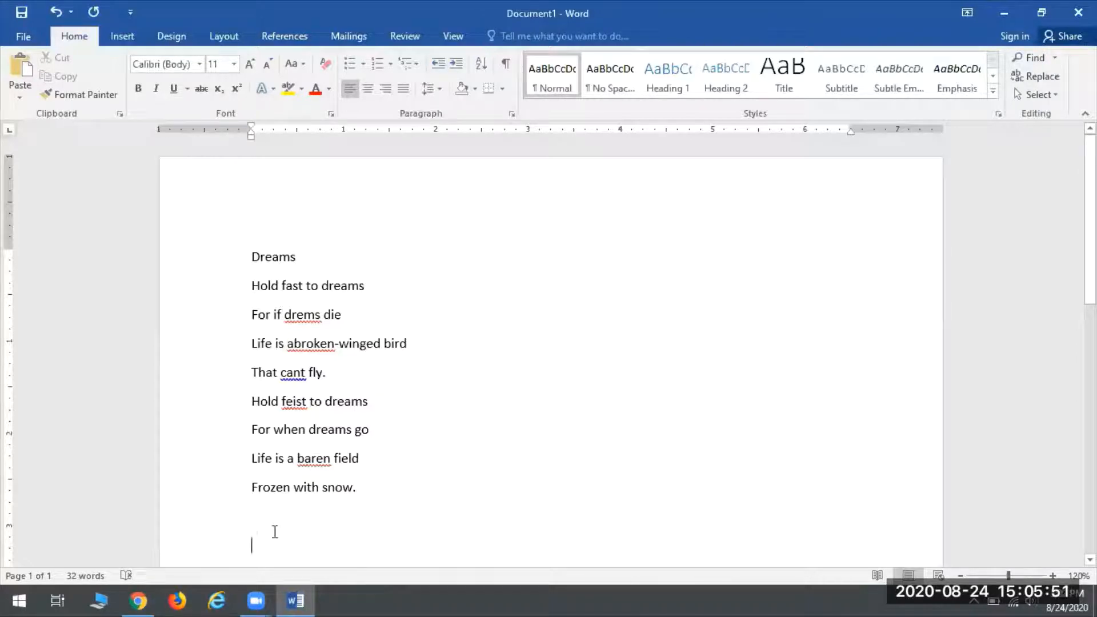
Step: Type the byline 'By Langston Hughes' on the empty line below the poem
{"action": "type", "text": "By Hughes"}
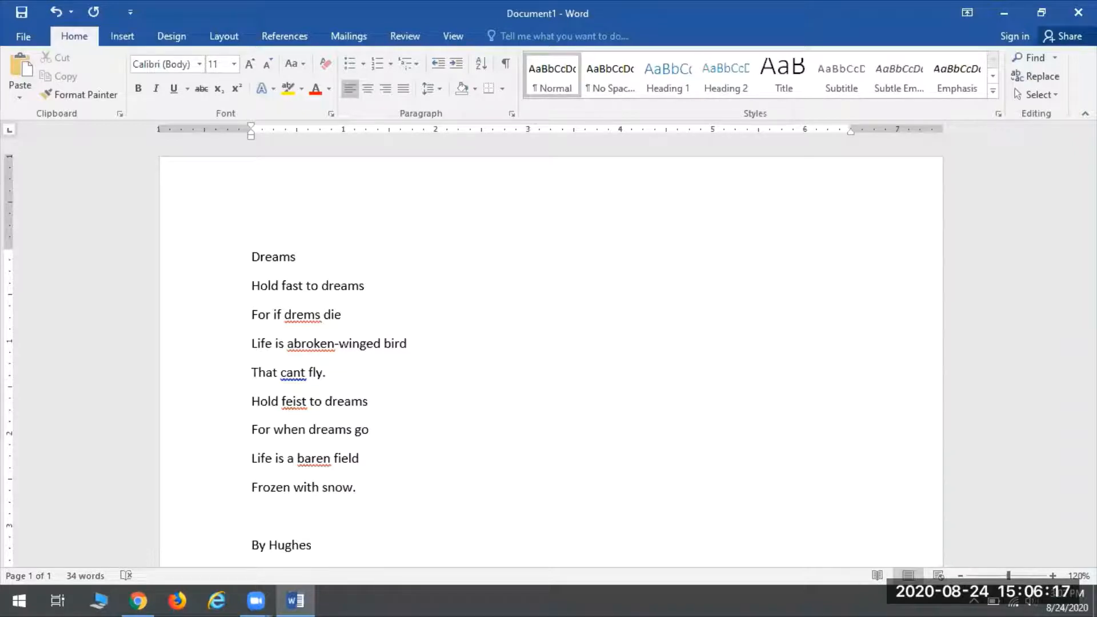
{"action": "key", "text": "Left"}
{"action": "key", "text": "Left"}
{"action": "key", "text": "Left"}
{"action": "key", "text": "Left"}
{"action": "type", "text": "Langston"}
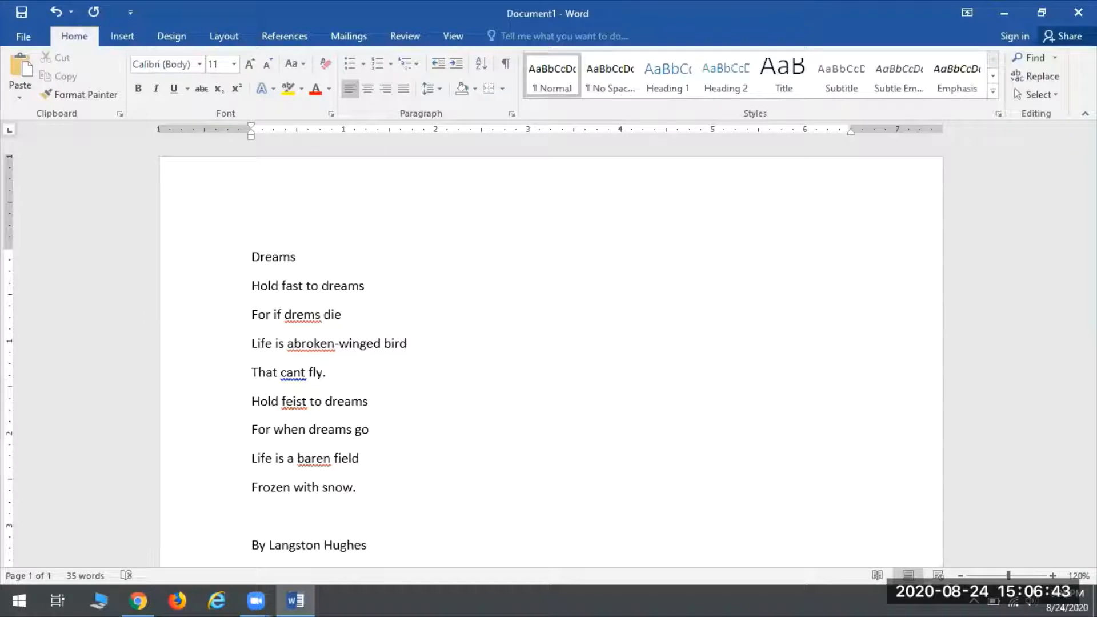
{"action": "key", "text": "Right"}
{"action": "key", "text": "Right"}
{"action": "key", "text": "Right"}
{"action": "key", "text": "Right"}
{"action": "key", "text": "Right"}
{"action": "key", "text": "Right"}
Step: Switch to the Review tools and start Spelling & Grammar on the poem
{"action": "left_click", "coordinate": [403, 37]}
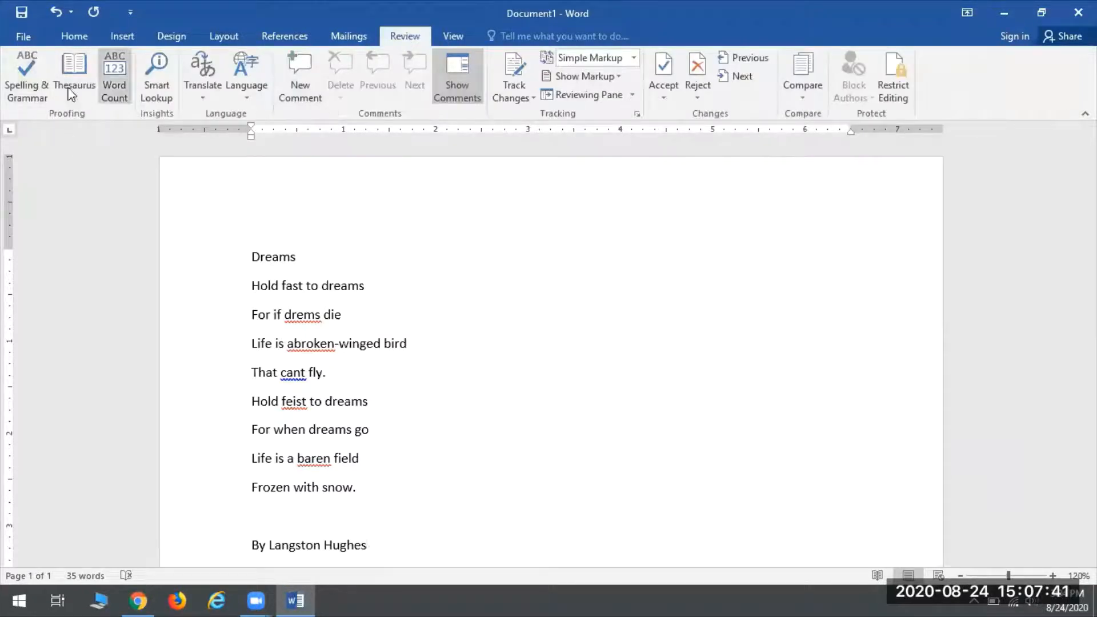
{"action": "left_click", "coordinate": [38, 81]}
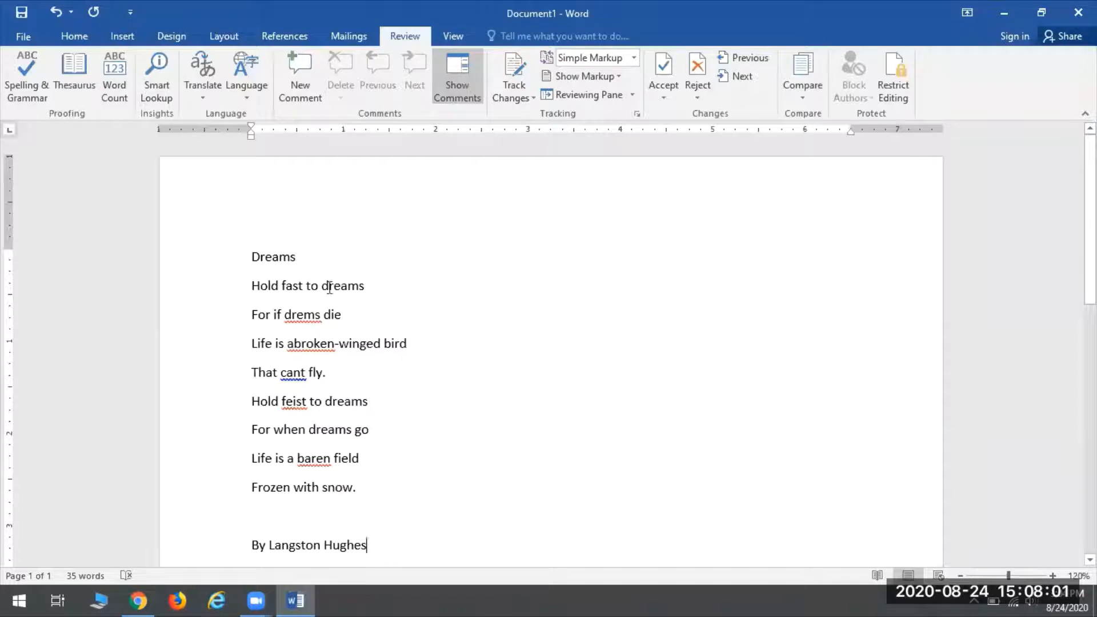
Step: Run the spelling check and pick 'dreams' as the fix for 'drems'
{"action": "left_click", "coordinate": [16, 95]}
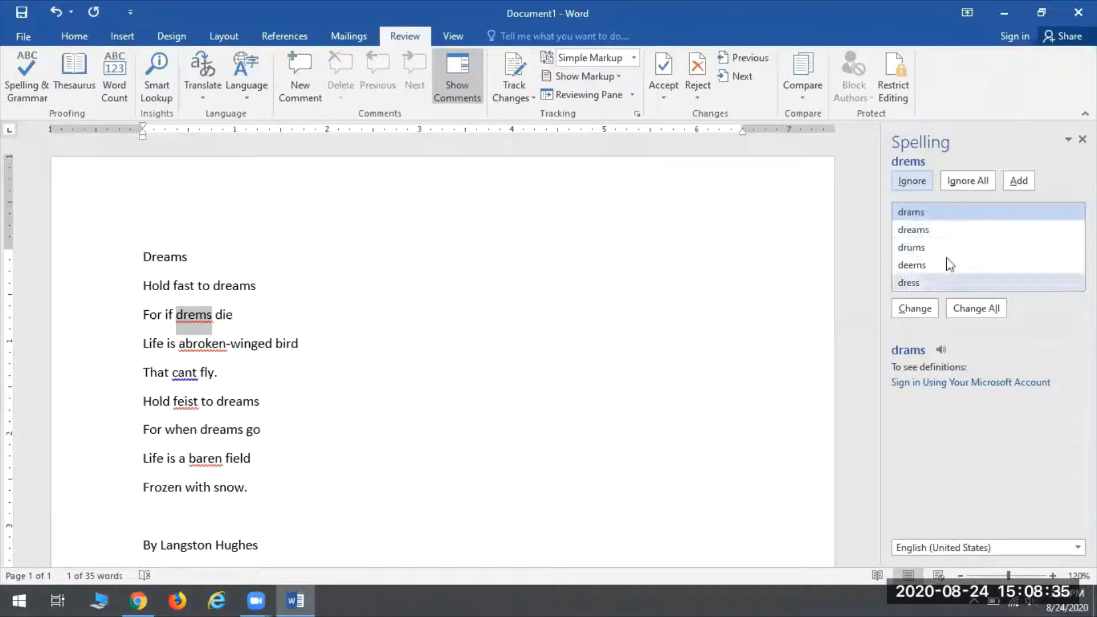
{"action": "left_click", "coordinate": [922, 231]}
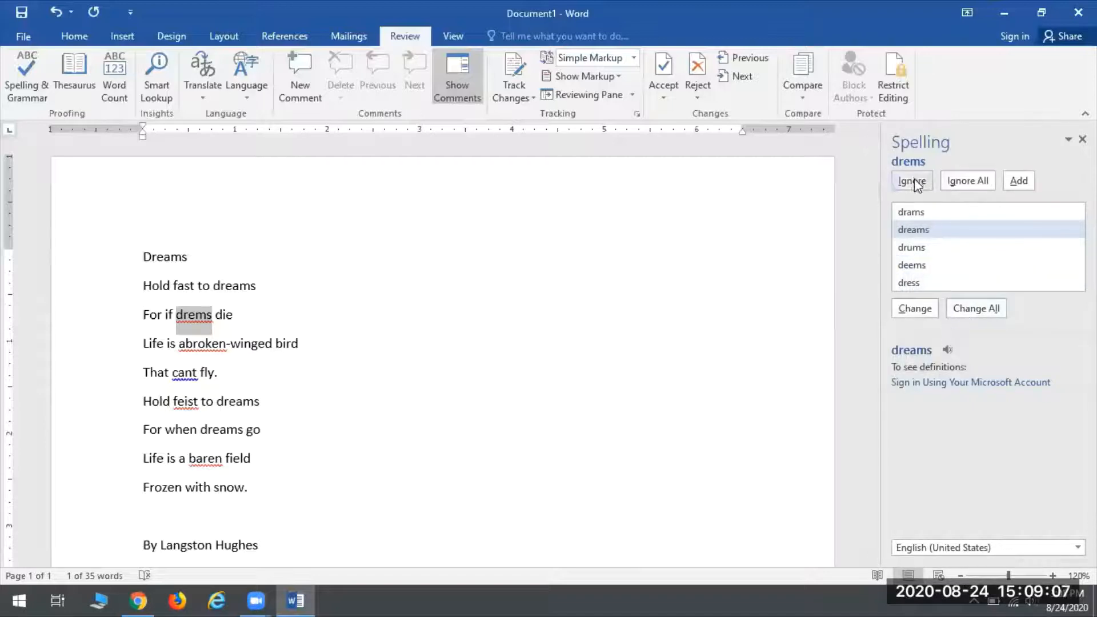
Step: Replace 'drems' with 'dreams' so line three reads 'For if dreams die'
{"action": "left_click", "coordinate": [914, 310]}
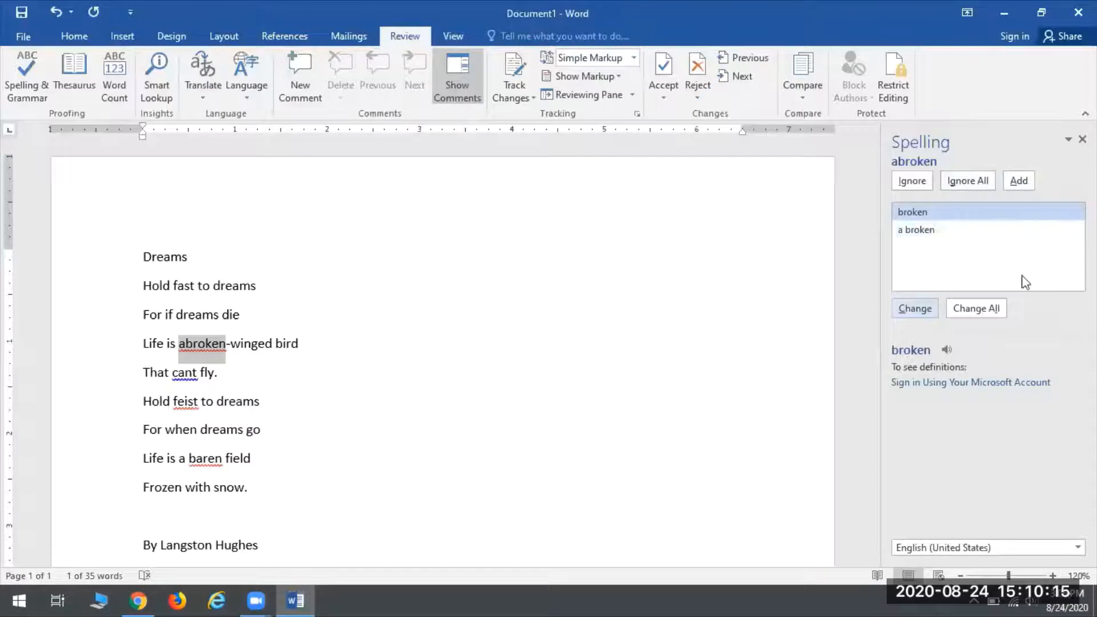
Step: Change 'abroken' to 'a broken' and edit 'cant' to 'cannot', then resume checking
{"action": "left_click", "coordinate": [921, 232]}
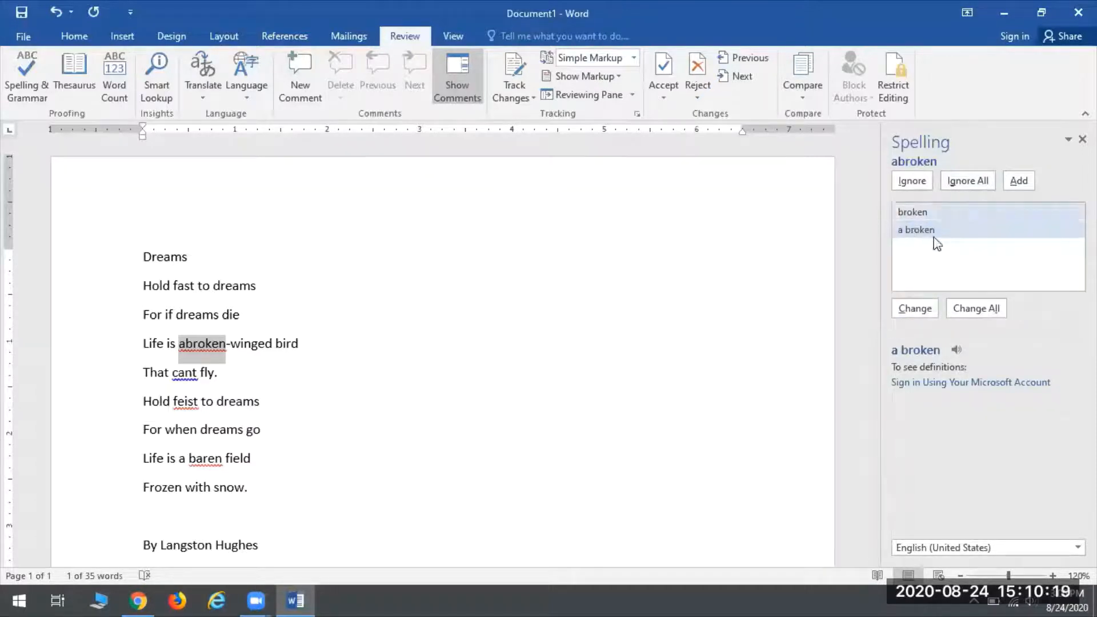
{"action": "left_click", "coordinate": [917, 309]}
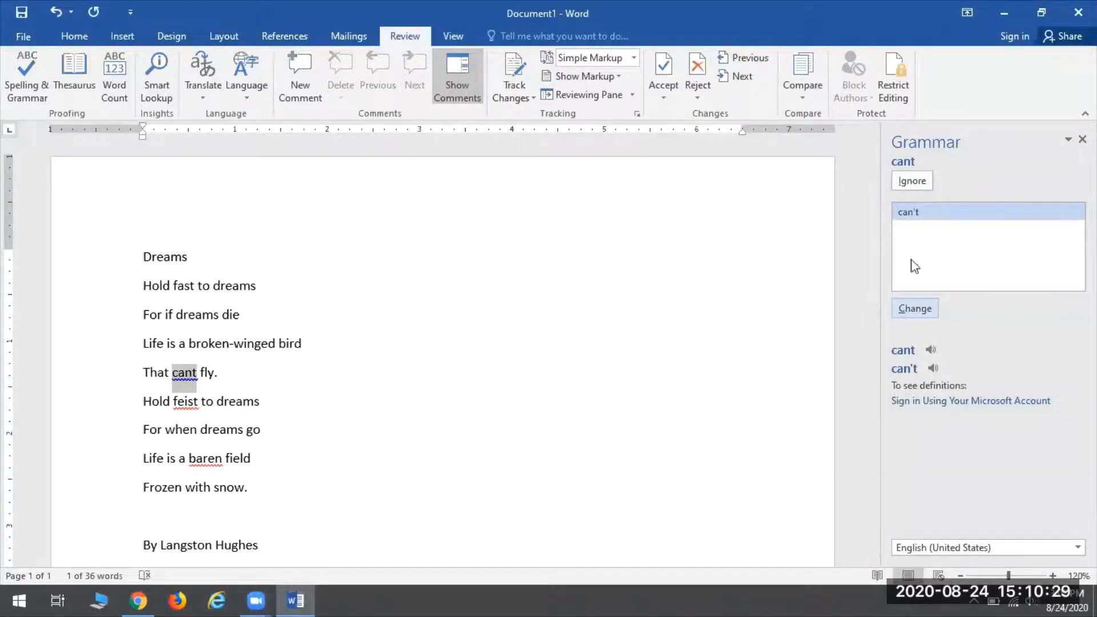
{"action": "left_click", "coordinate": [192, 373]}
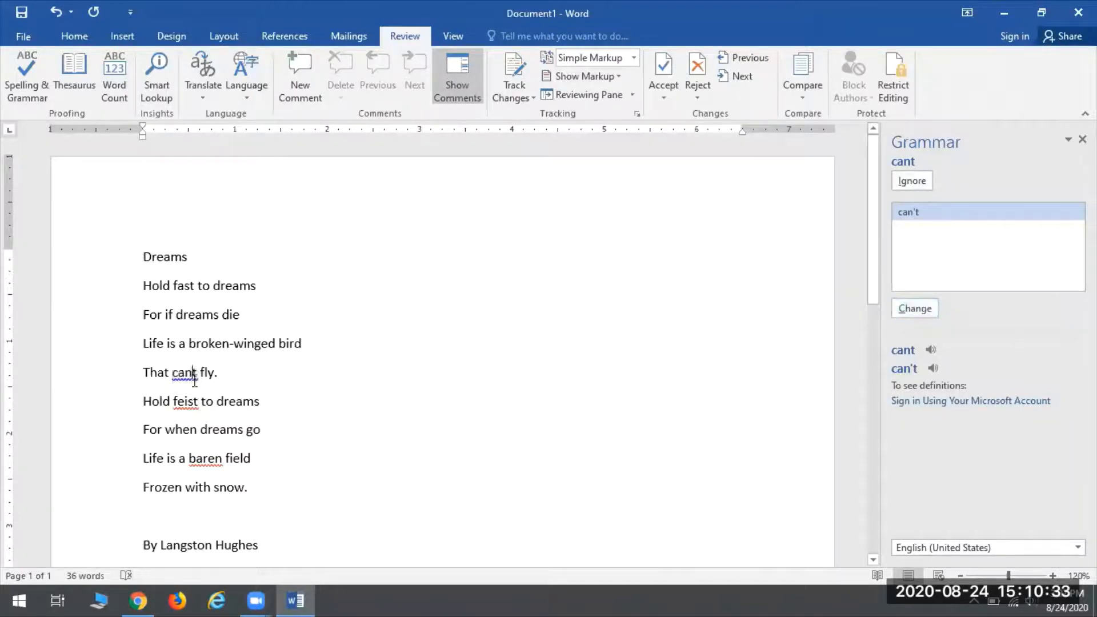
{"action": "type", "text": "no"}
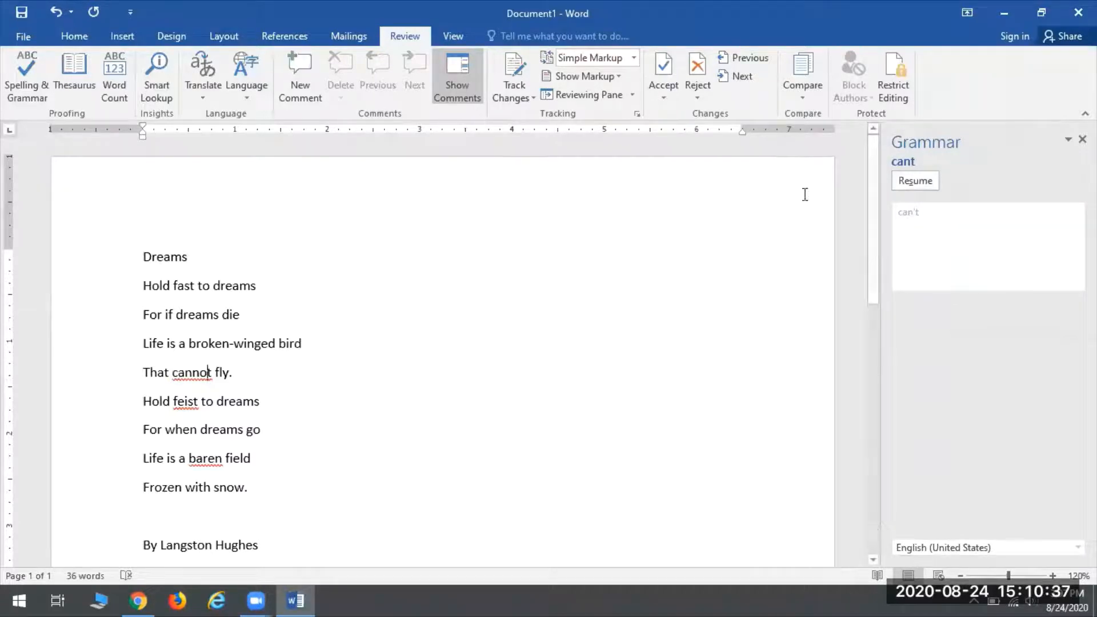
{"action": "left_click", "coordinate": [915, 181]}
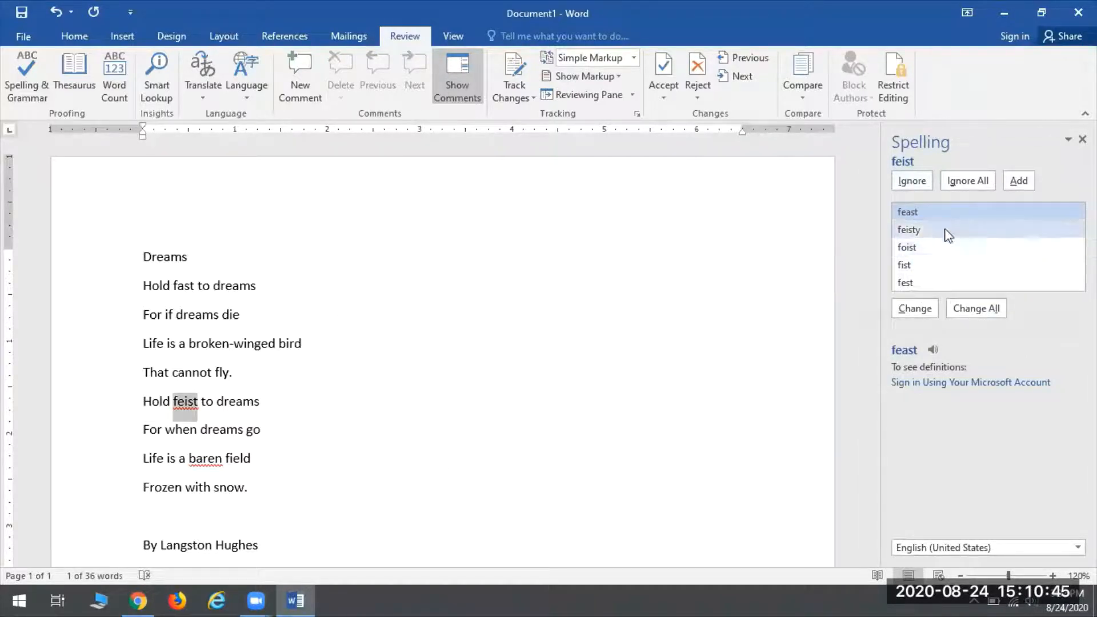
Step: Fix 'feist' to 'fast' and change 'baren' to 'barren', finishing the spell check
{"action": "left_click", "coordinate": [187, 401]}
{"action": "key", "text": "BackSpace"}
{"action": "key", "text": "BackSpace"}
{"action": "type", "text": "a"}
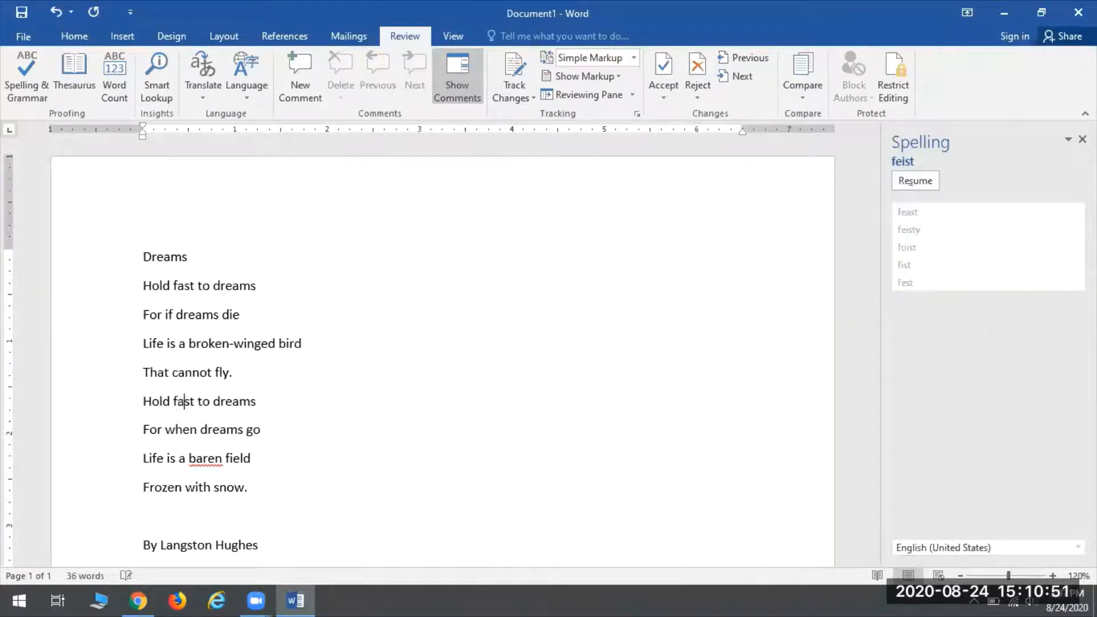
{"action": "left_click", "coordinate": [915, 181]}
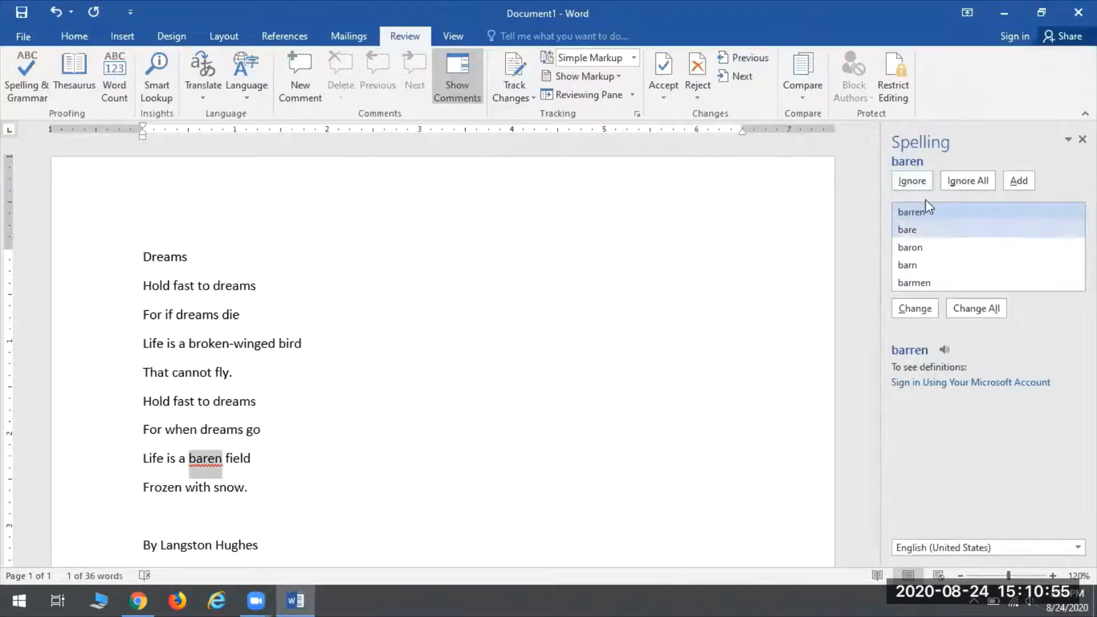
{"action": "left_click", "coordinate": [914, 308]}
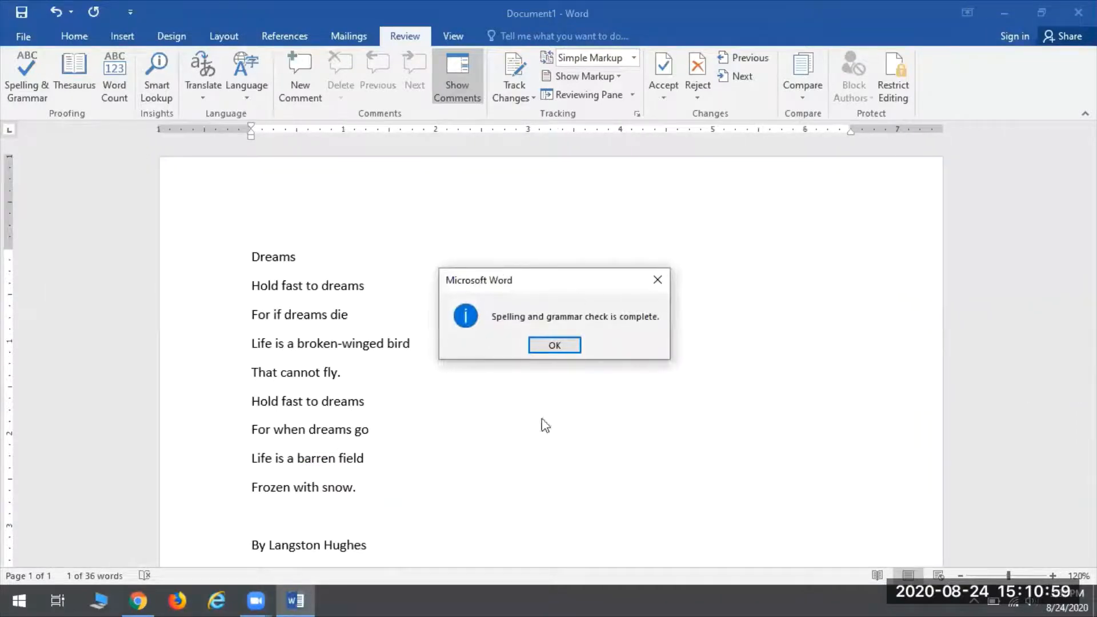
Step: Dismiss the check-complete message and bring the byline back into view
{"action": "left_click", "coordinate": [555, 345]}
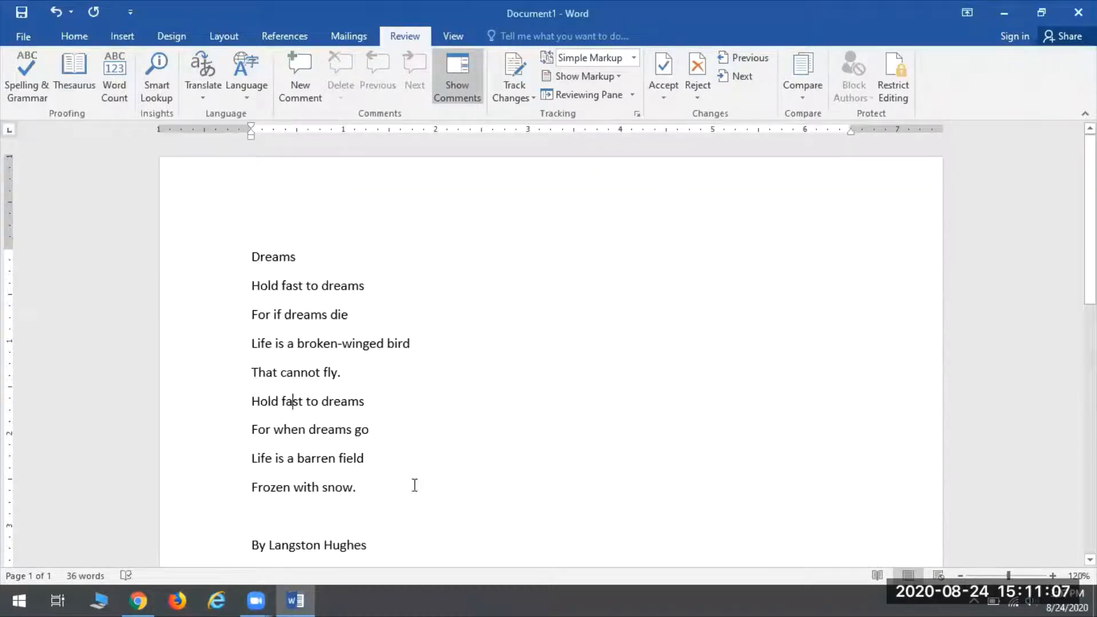
{"action": "scroll", "coordinate": [283, 515], "scroll_direction": "down", "scroll_amount": 4}
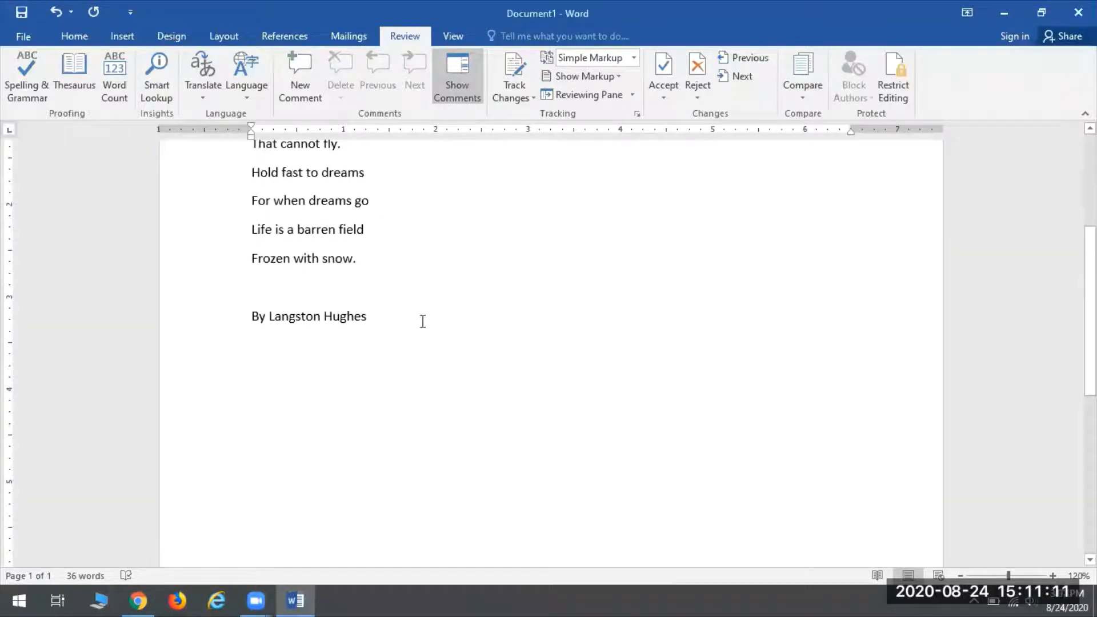
{"action": "scroll", "coordinate": [443, 418], "scroll_direction": "up", "scroll_amount": 1}
{"action": "scroll", "coordinate": [441, 414], "scroll_direction": "up", "scroll_amount": 1}
{"action": "scroll", "coordinate": [440, 413], "scroll_direction": "down", "scroll_amount": 2}
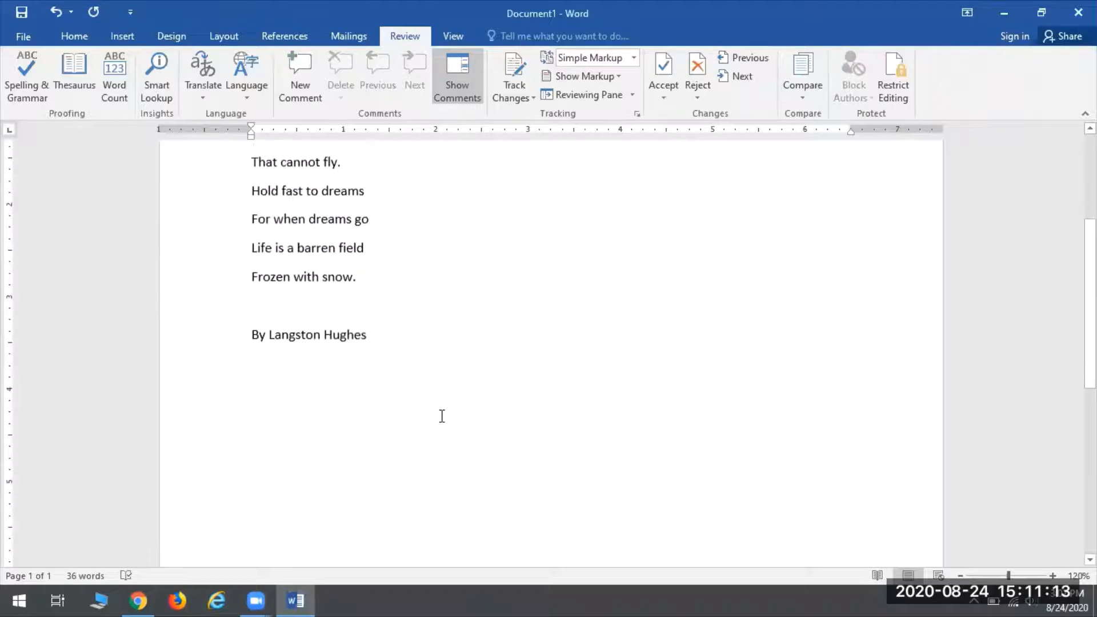
Step: Add an empty line after 'By Langston Hughes' and type 'teh' below it
{"action": "left_click", "coordinate": [527, 411]}
{"action": "key", "text": "Return"}
{"action": "key", "text": "Return"}
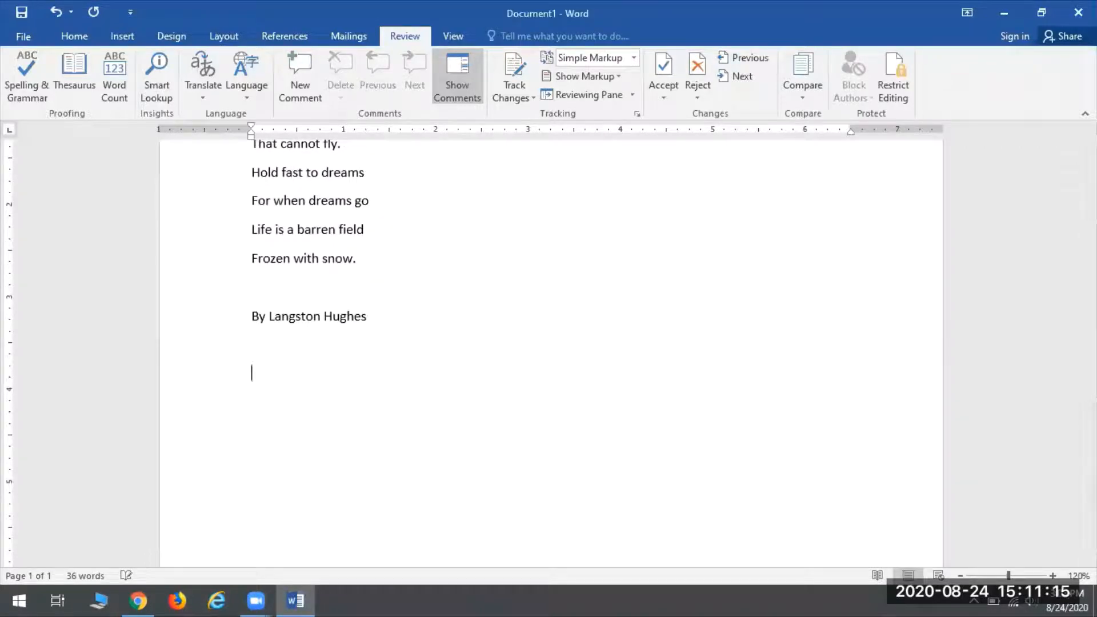
{"action": "type", "text": "teh"}
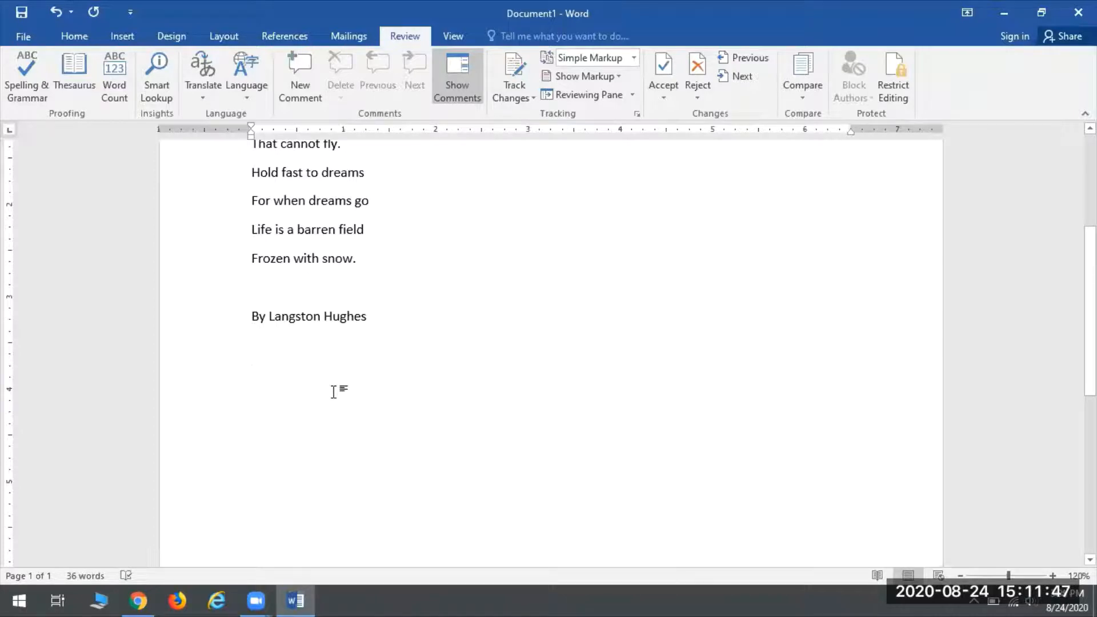
{"action": "key", "text": "BackSpace"}
{"action": "key", "text": "BackSpace"}
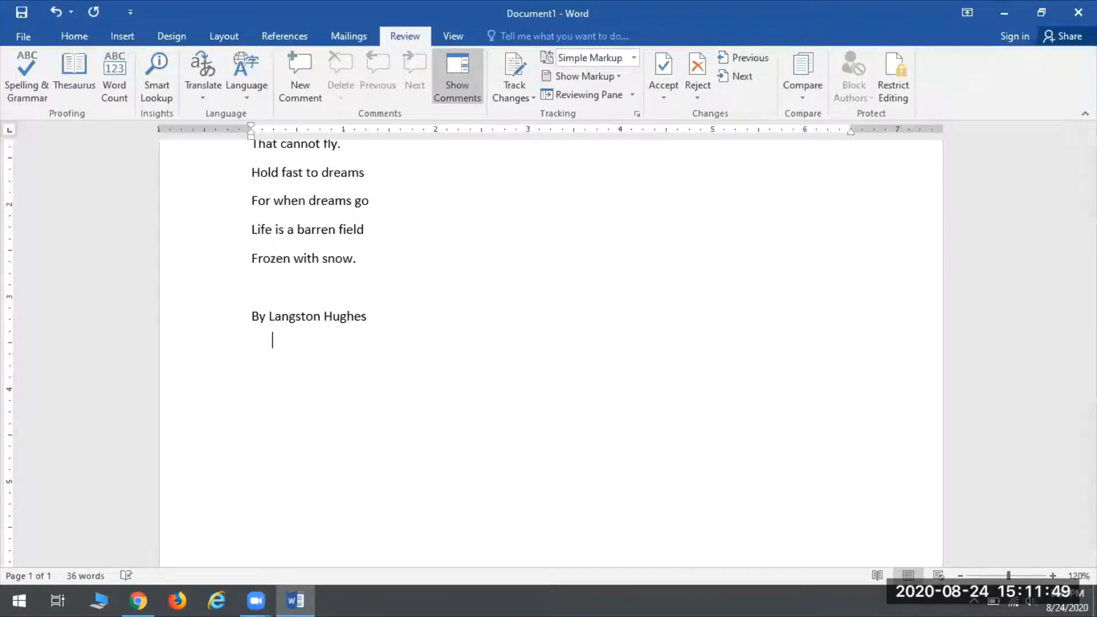
{"action": "scroll", "coordinate": [391, 396], "scroll_direction": "up", "scroll_amount": 5}
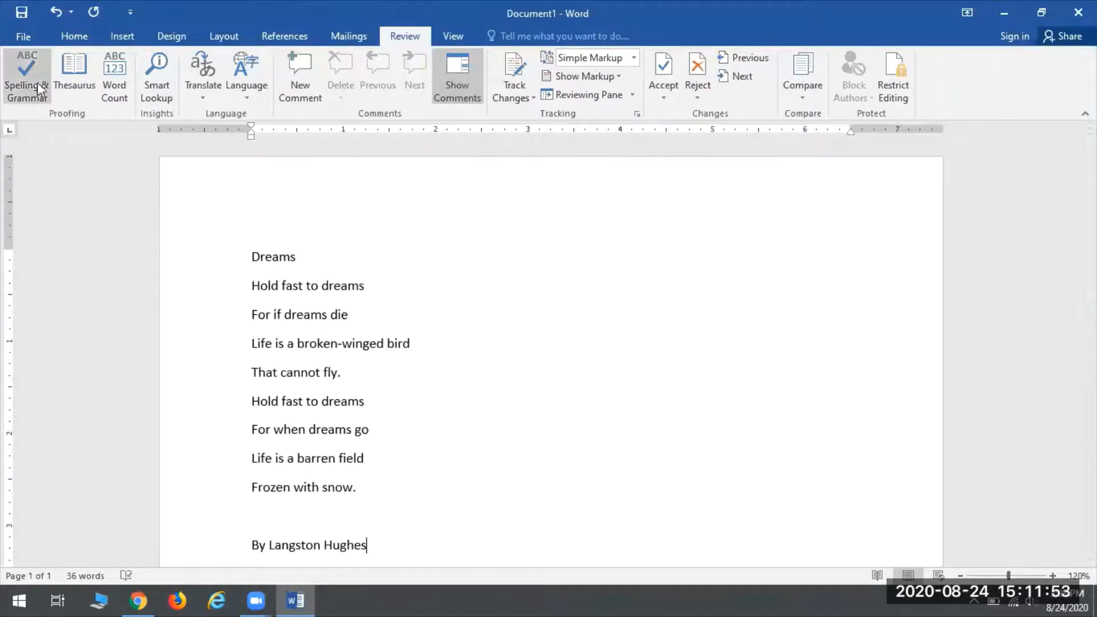
{"action": "left_click", "coordinate": [311, 315]}
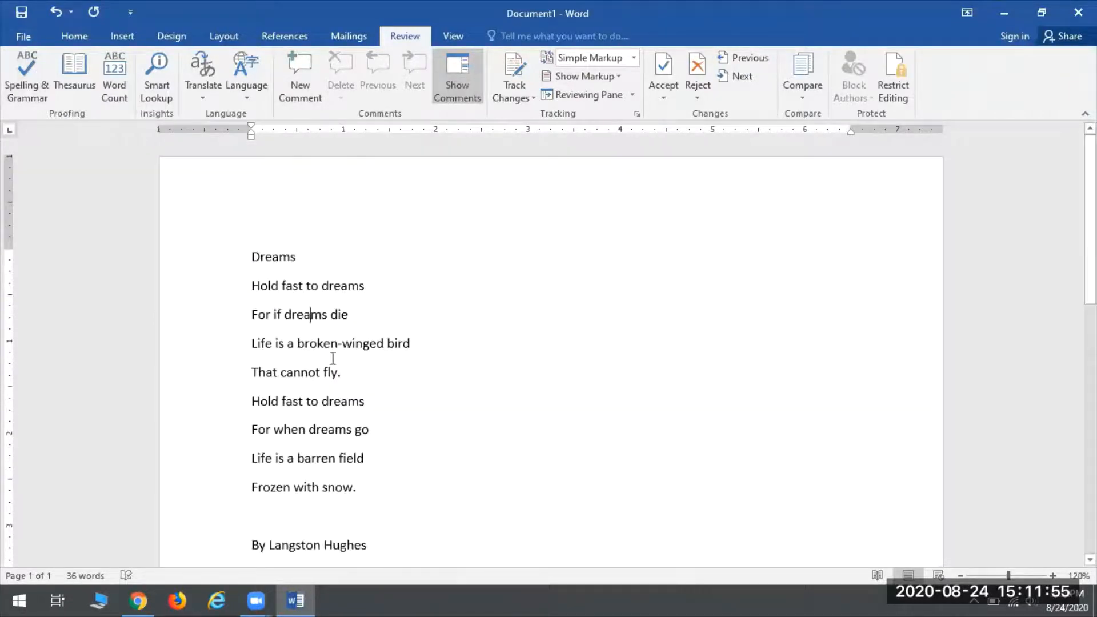
{"action": "key", "text": "BackSpace"}
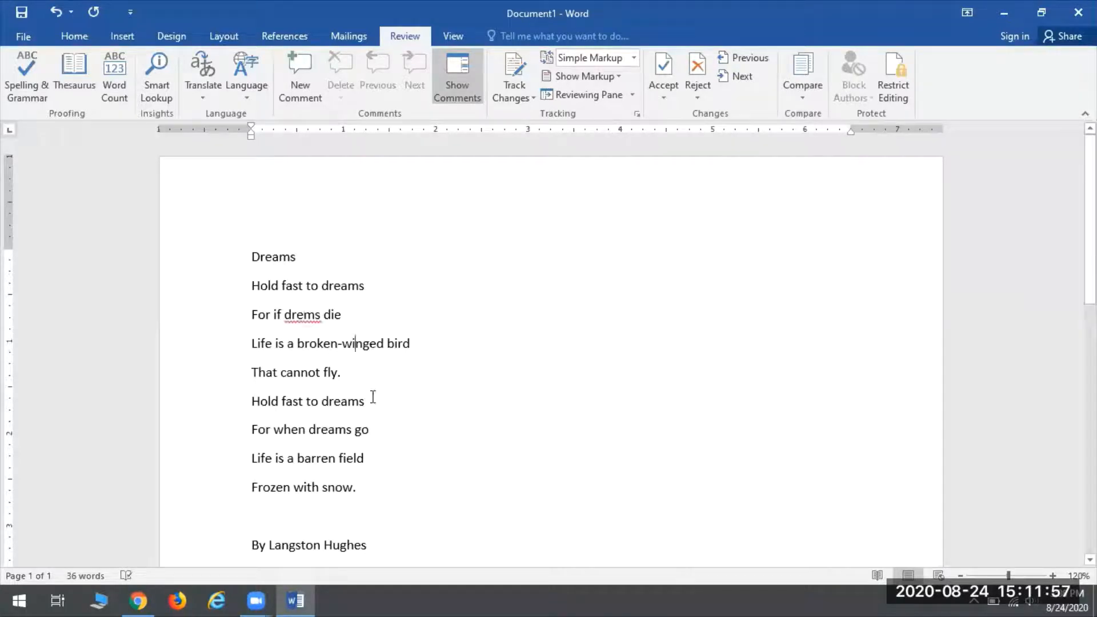
{"action": "right_click", "coordinate": [302, 314]}
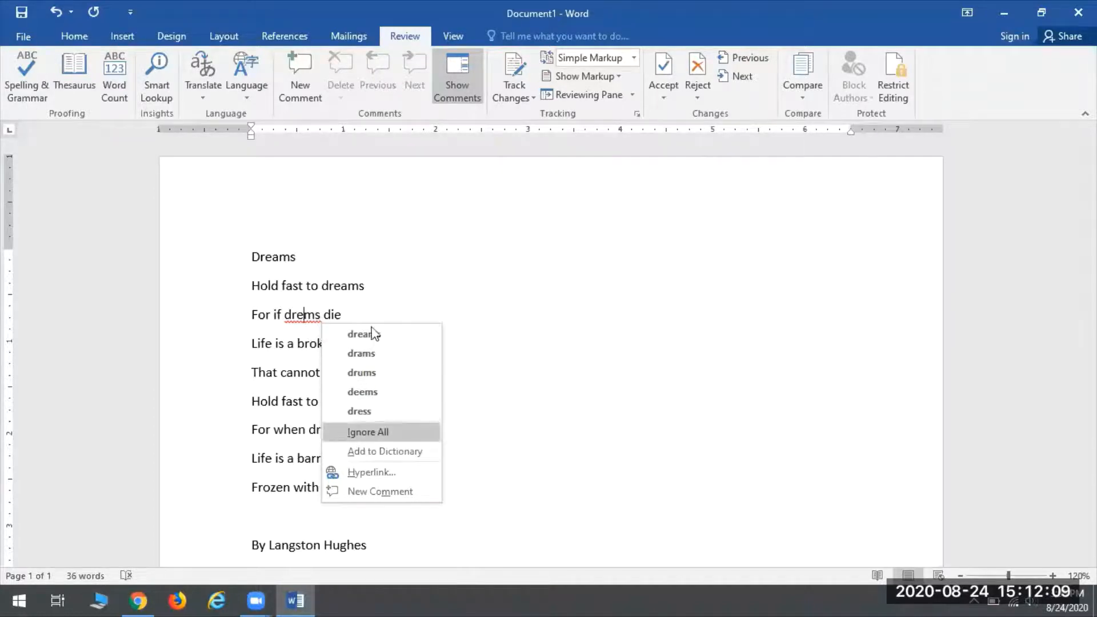
{"action": "left_click", "coordinate": [352, 334]}
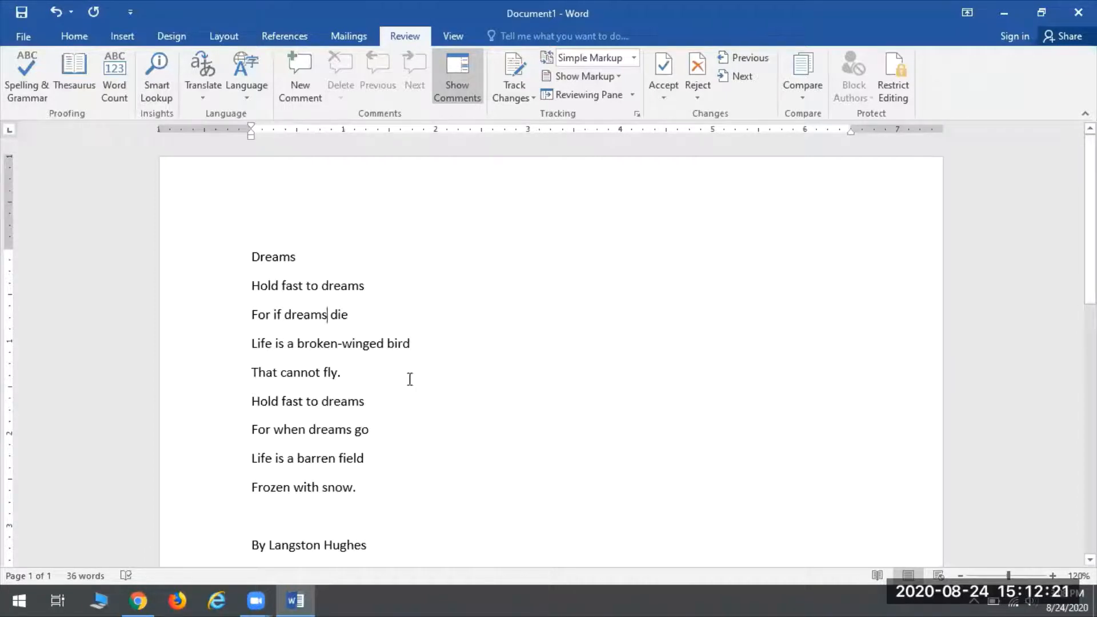
{"action": "left_click", "coordinate": [312, 287]}
Step: Make the title 'Dreams' bold from the Home tab, leaving the verses and byline regular
{"action": "left_click_drag", "start_coordinate": [307, 258], "coordinate": [213, 245]}
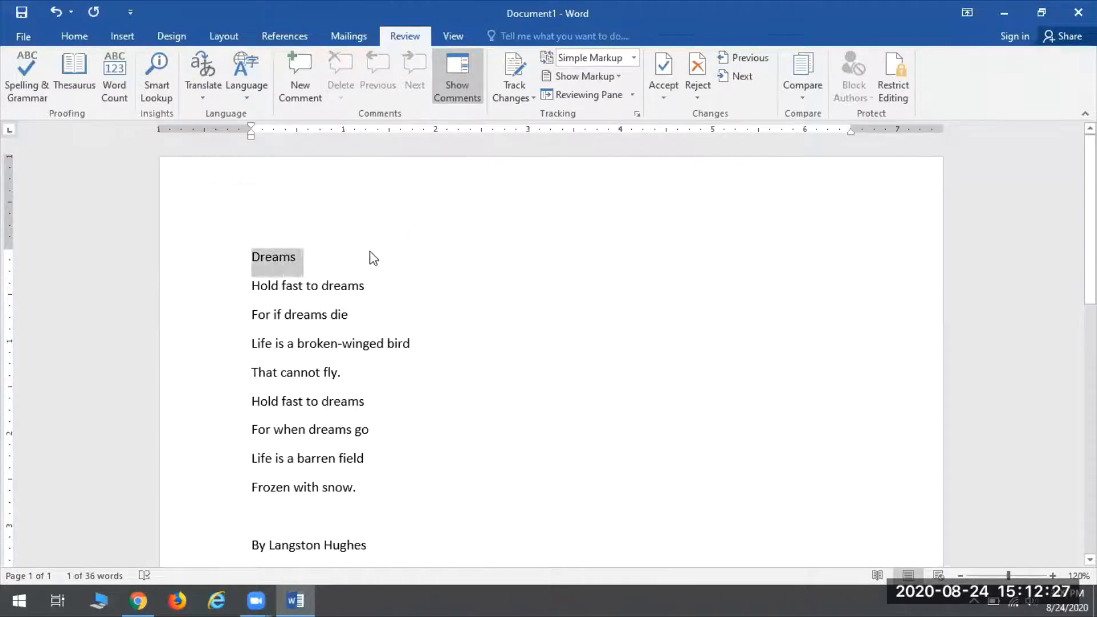
{"action": "left_click", "coordinate": [261, 269]}
{"action": "left_click", "coordinate": [74, 37]}
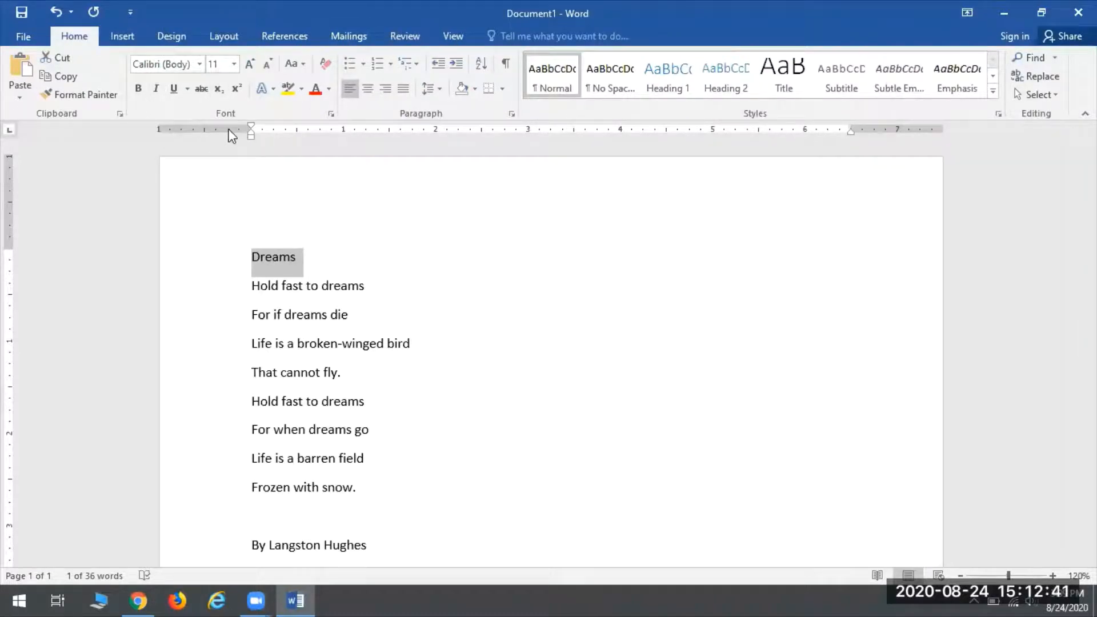
{"action": "left_click", "coordinate": [139, 88]}
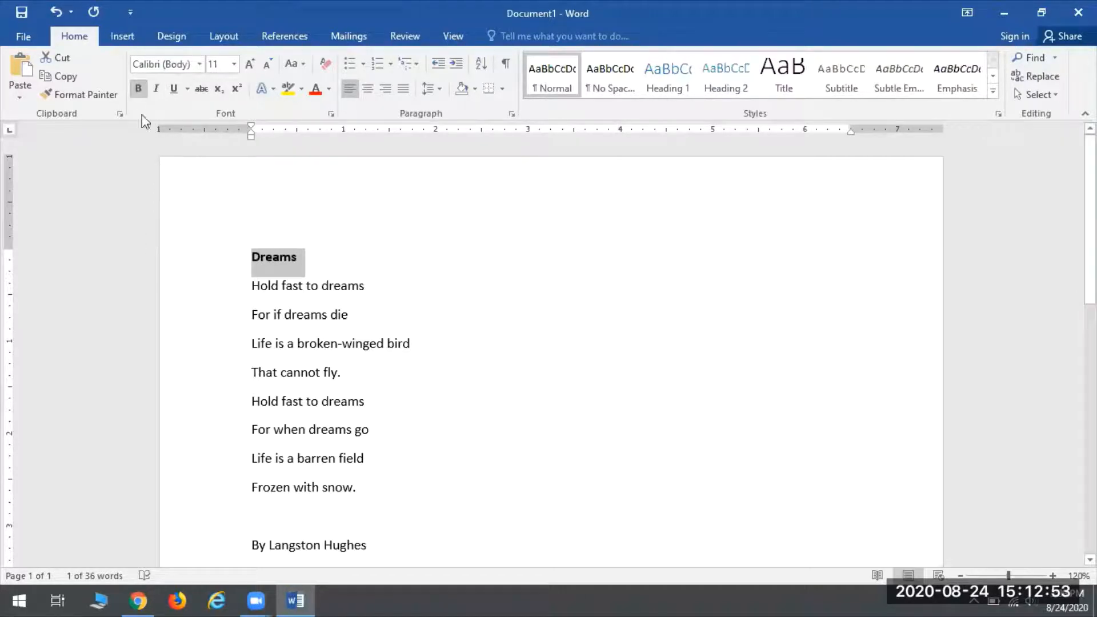
{"action": "key", "text": "ctrl+b"}
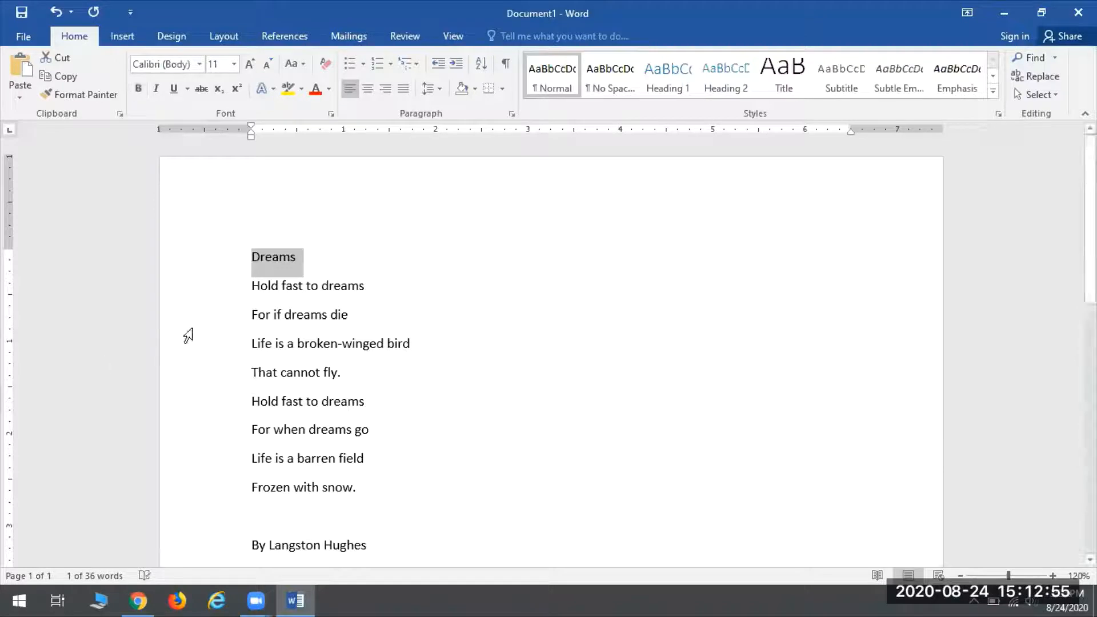
{"action": "left_click", "coordinate": [137, 90]}
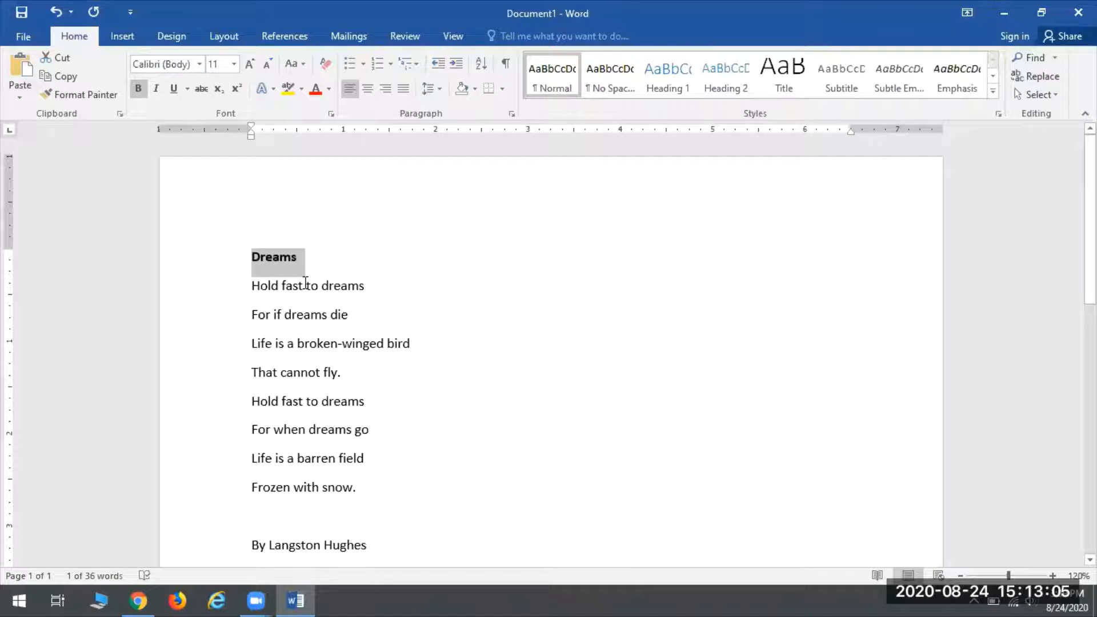
{"action": "left_click", "coordinate": [345, 372]}
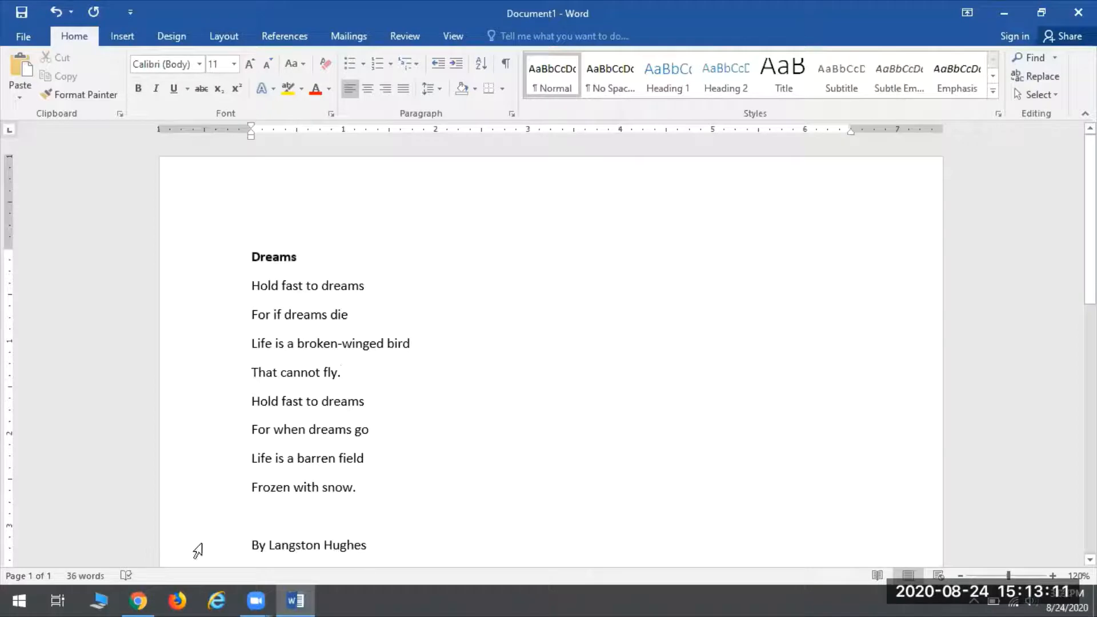
Step: Italicize 'Langston Hughes' in the byline, leaving 'By' upright, then select the whole document
{"action": "triple_click", "coordinate": [305, 546]}
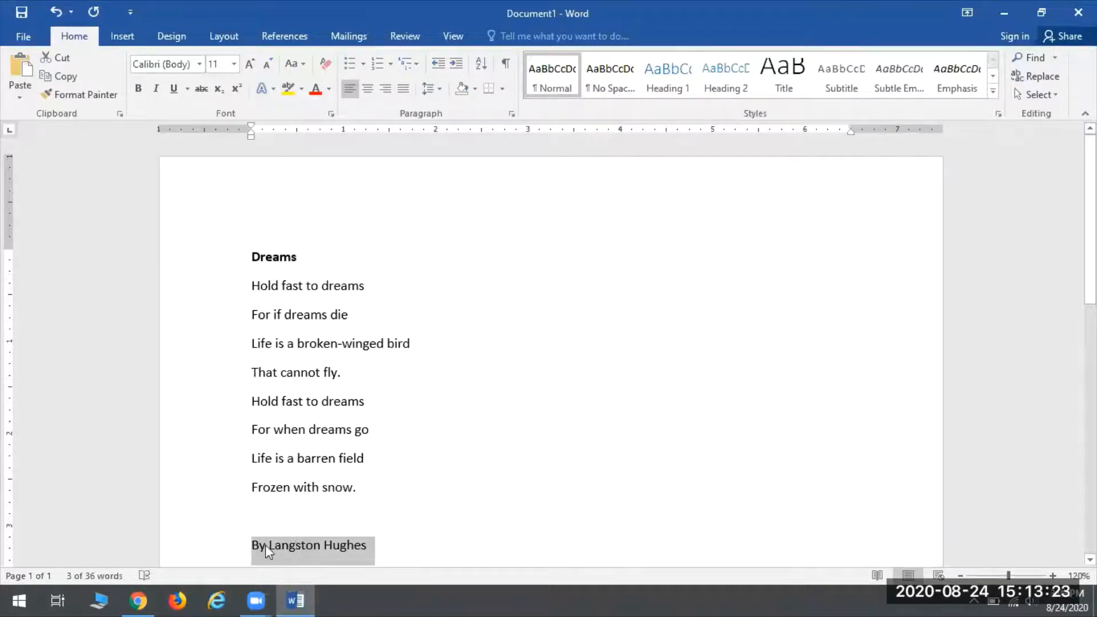
{"action": "left_click", "coordinate": [374, 553]}
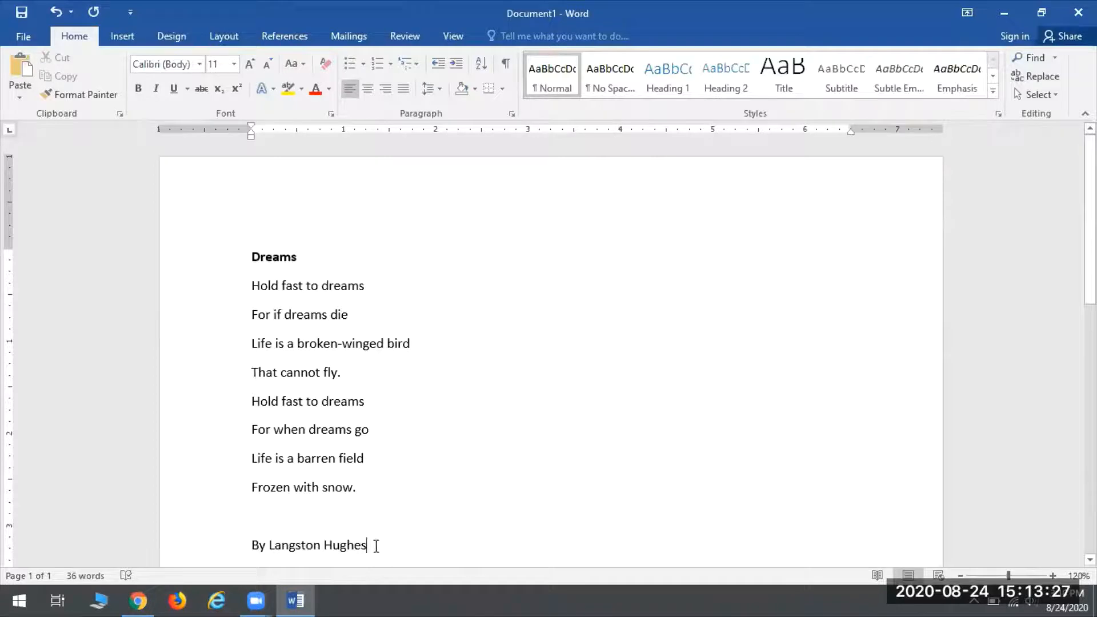
{"action": "left_click_drag", "start_coordinate": [379, 546], "coordinate": [271, 543]}
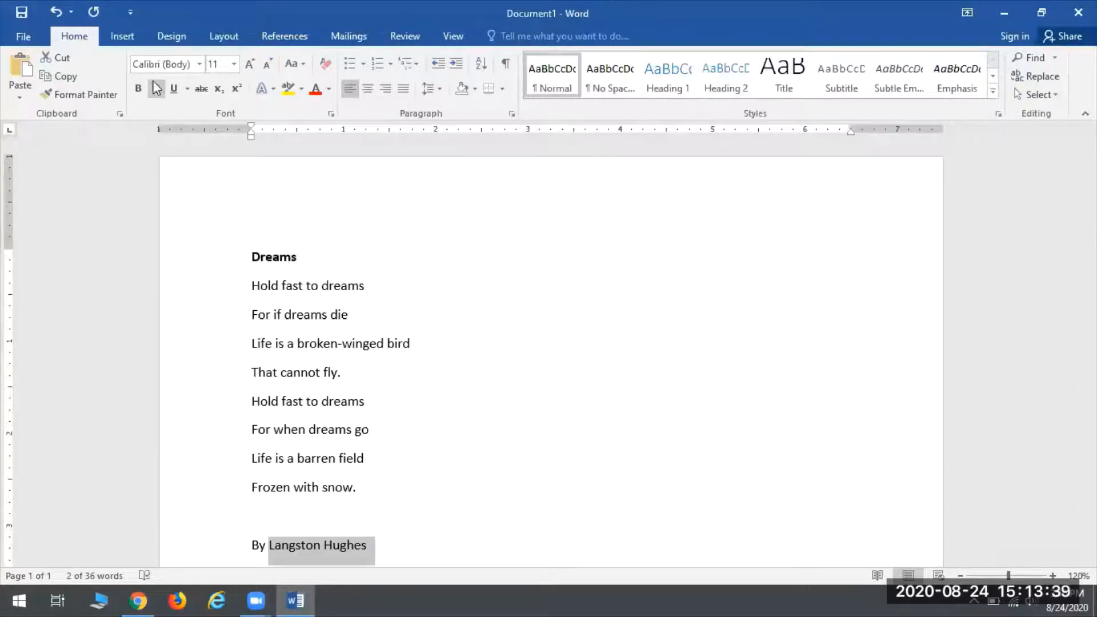
{"action": "left_click", "coordinate": [156, 89]}
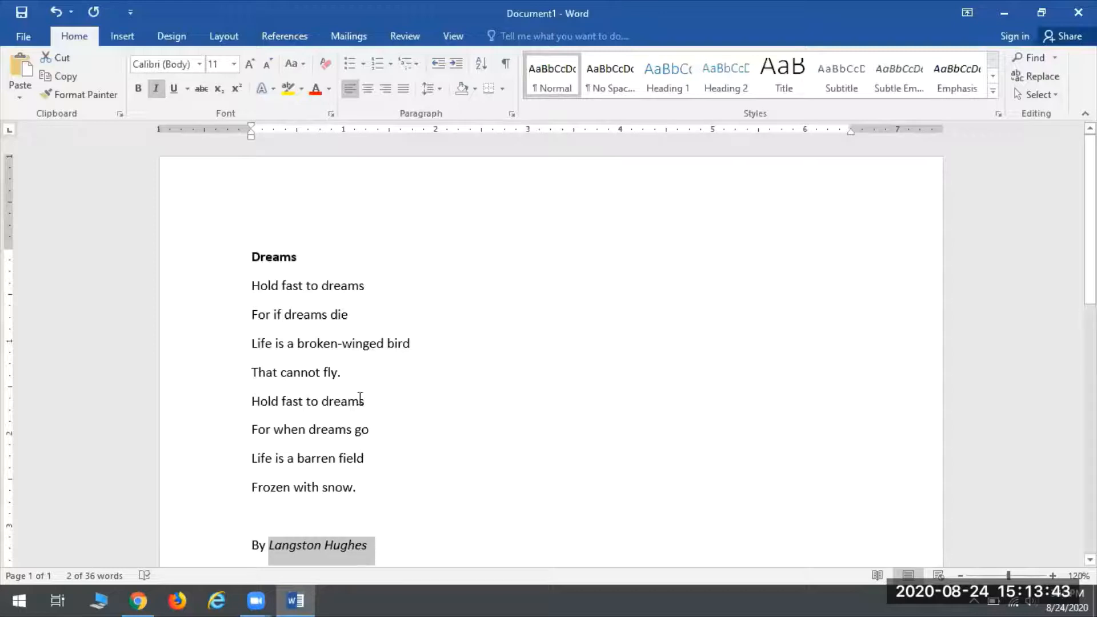
{"action": "left_click", "coordinate": [331, 314]}
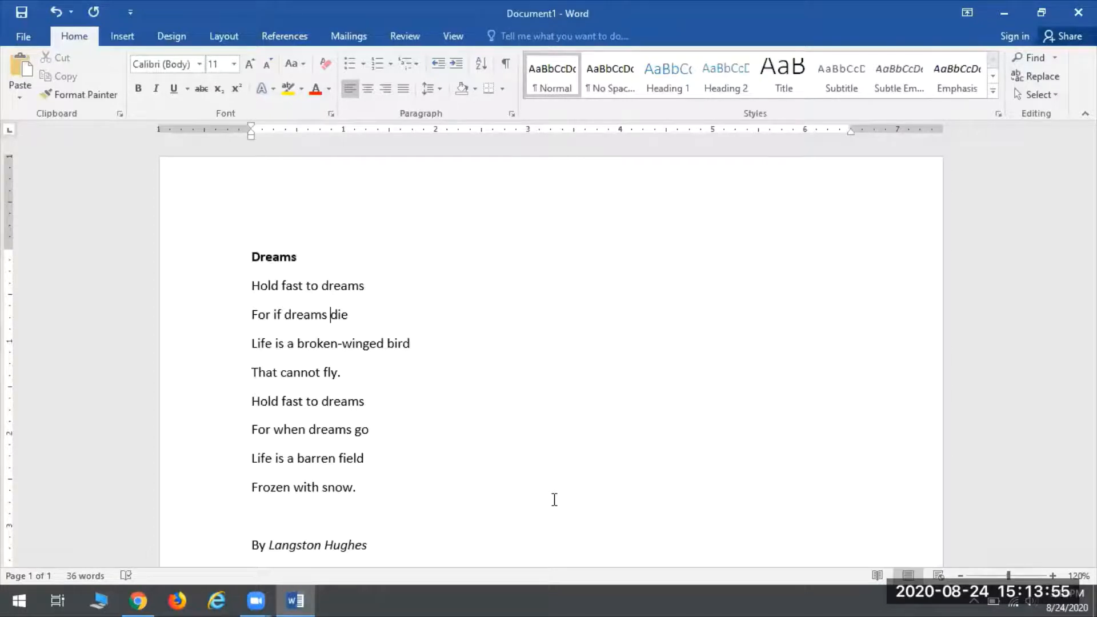
{"action": "key", "text": "ctrl+a"}
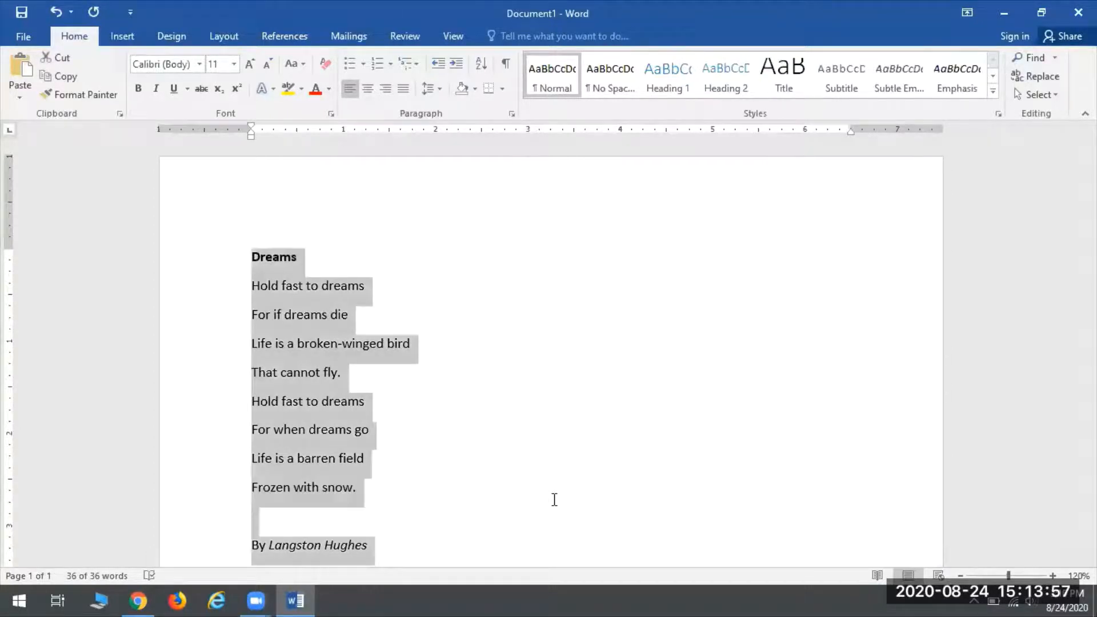
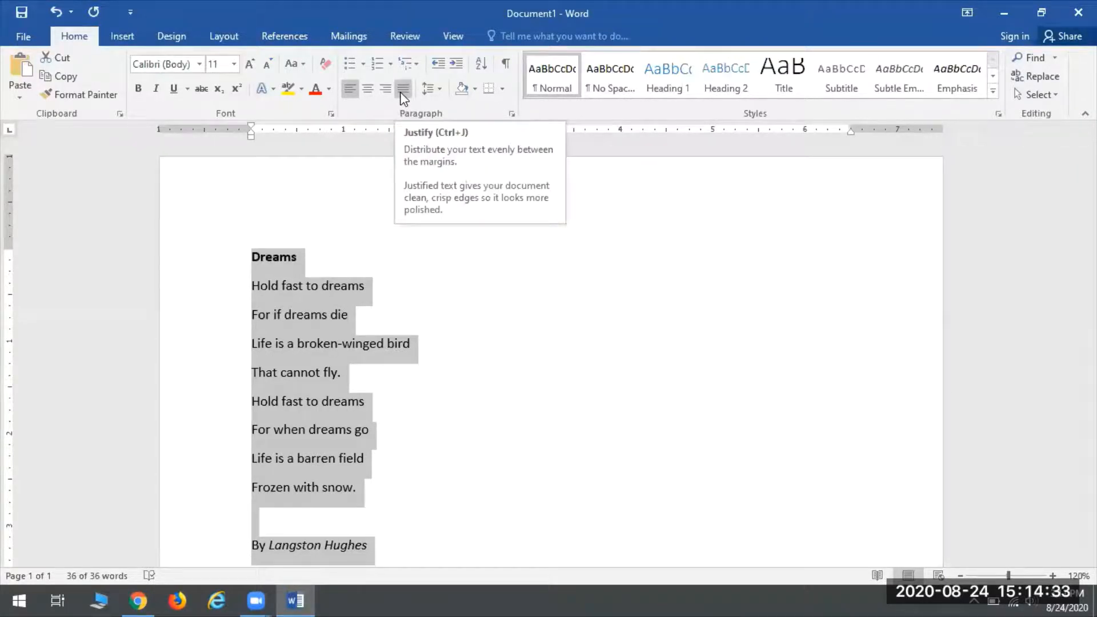
Step: Centre the selected poem, give it 2.0 line spacing, and deselect the text
{"action": "left_click", "coordinate": [366, 87]}
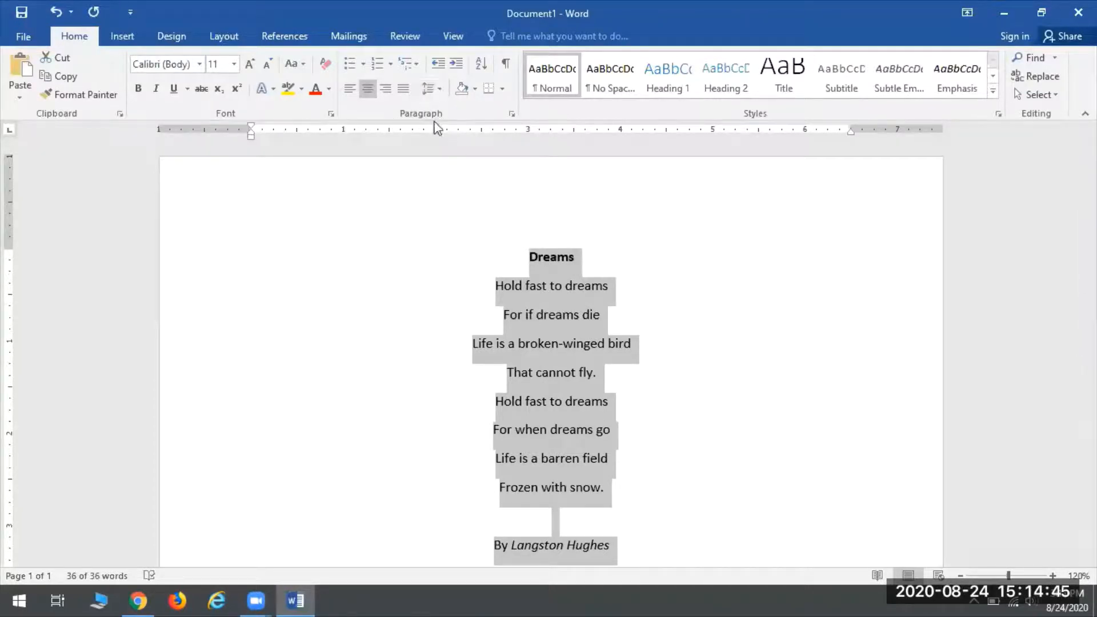
{"action": "left_click", "coordinate": [435, 87]}
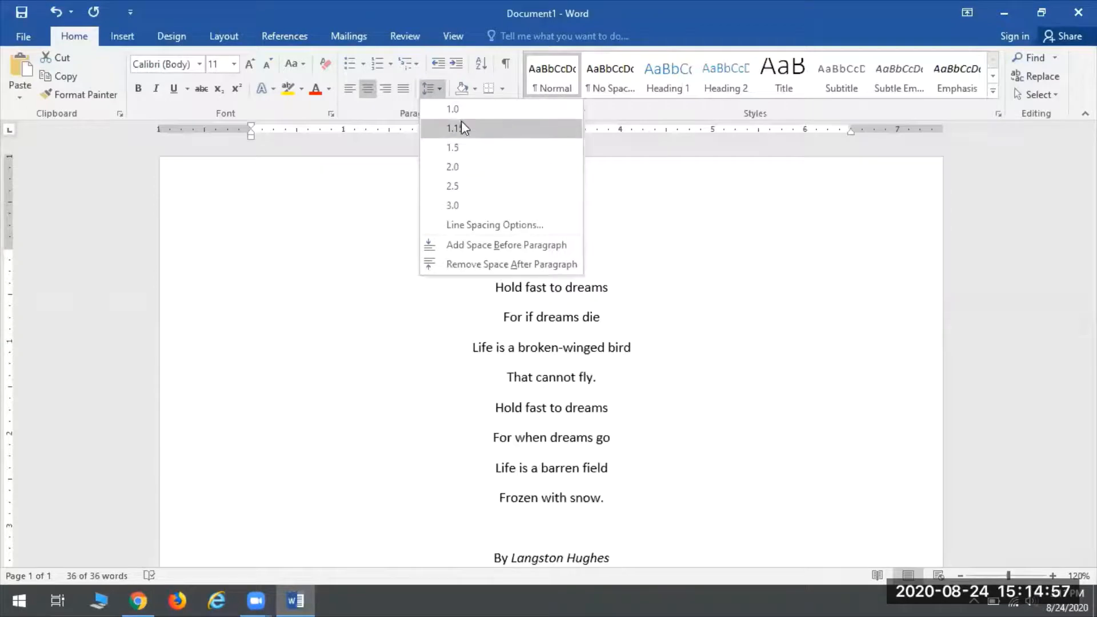
{"action": "left_click", "coordinate": [448, 167]}
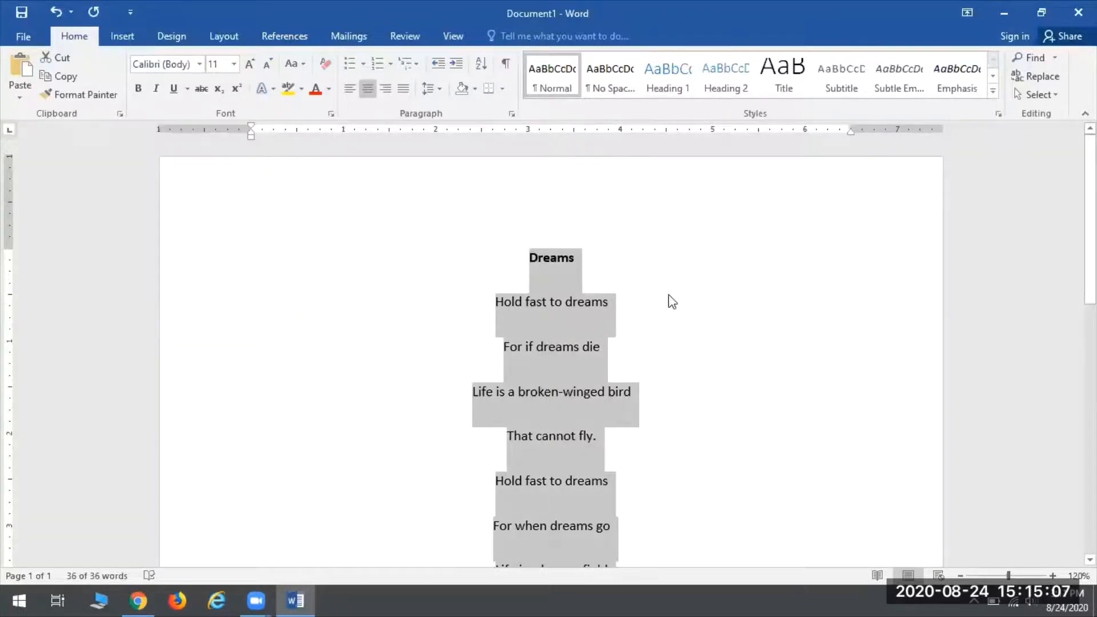
{"action": "left_click", "coordinate": [527, 347]}
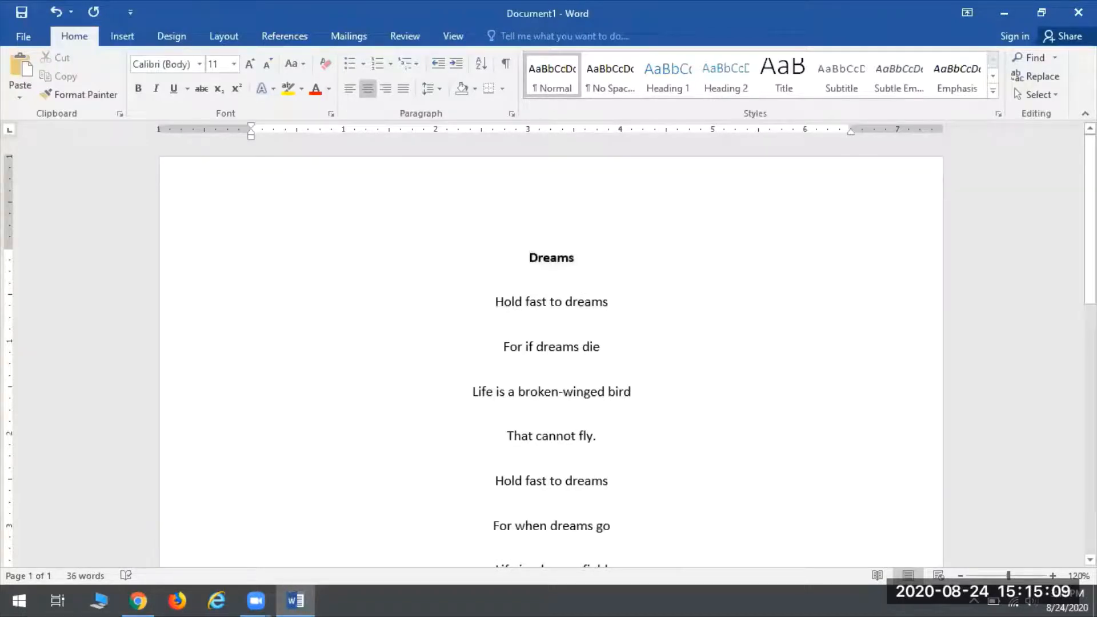
Step: Zoom the page out to 80% and view the document's File Info page
{"action": "left_click", "coordinate": [962, 576]}
{"action": "left_click", "coordinate": [961, 576]}
{"action": "left_click", "coordinate": [962, 576]}
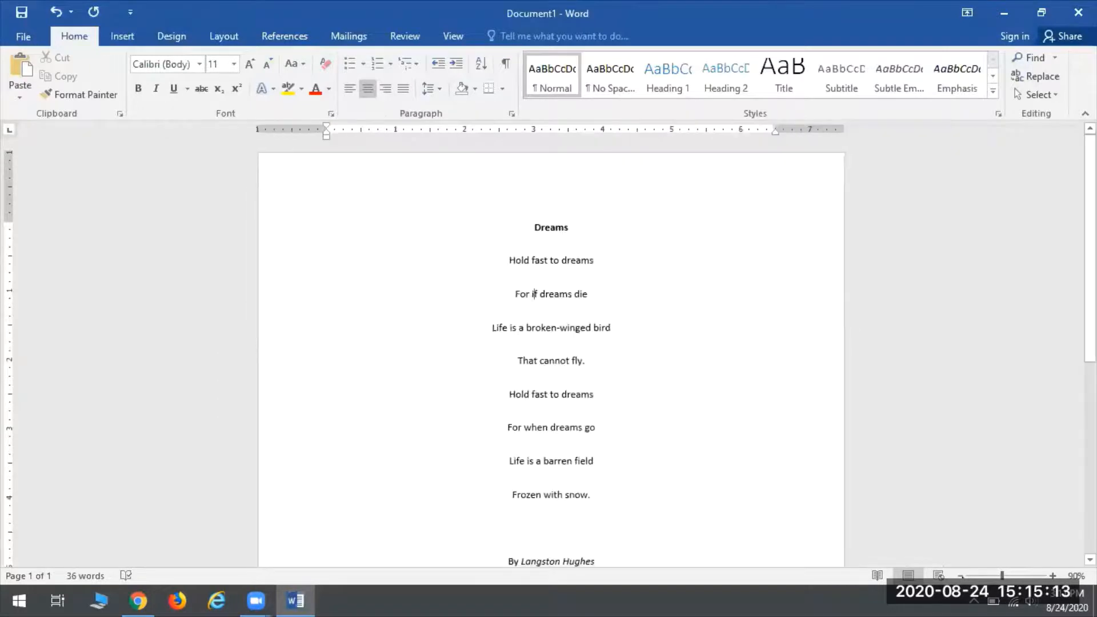
{"action": "left_click", "coordinate": [962, 576]}
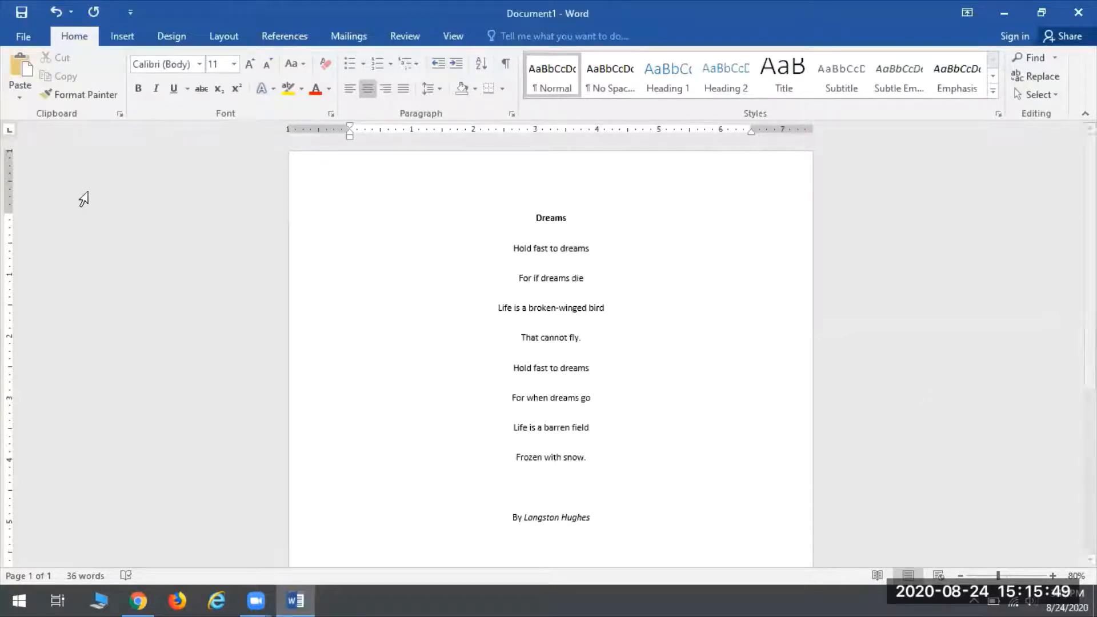
{"action": "left_click", "coordinate": [24, 37]}
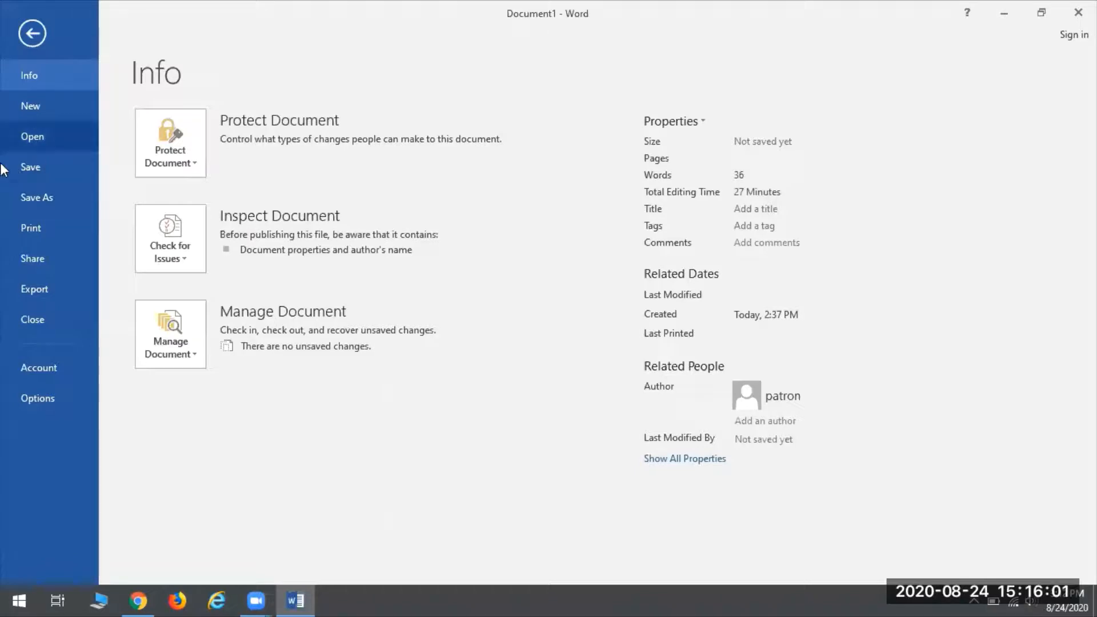
Step: Bring up the Save As dialog and point it to the CENTON USB (D:) drive
{"action": "left_click", "coordinate": [53, 165]}
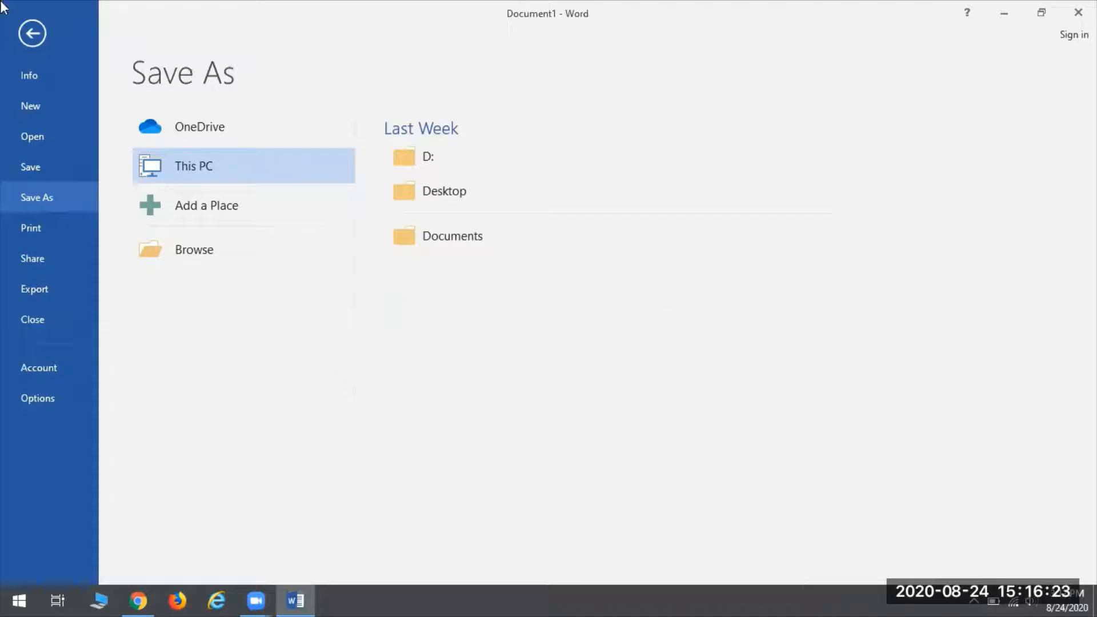
{"action": "left_click", "coordinate": [483, 236]}
{"action": "left_click", "coordinate": [205, 252]}
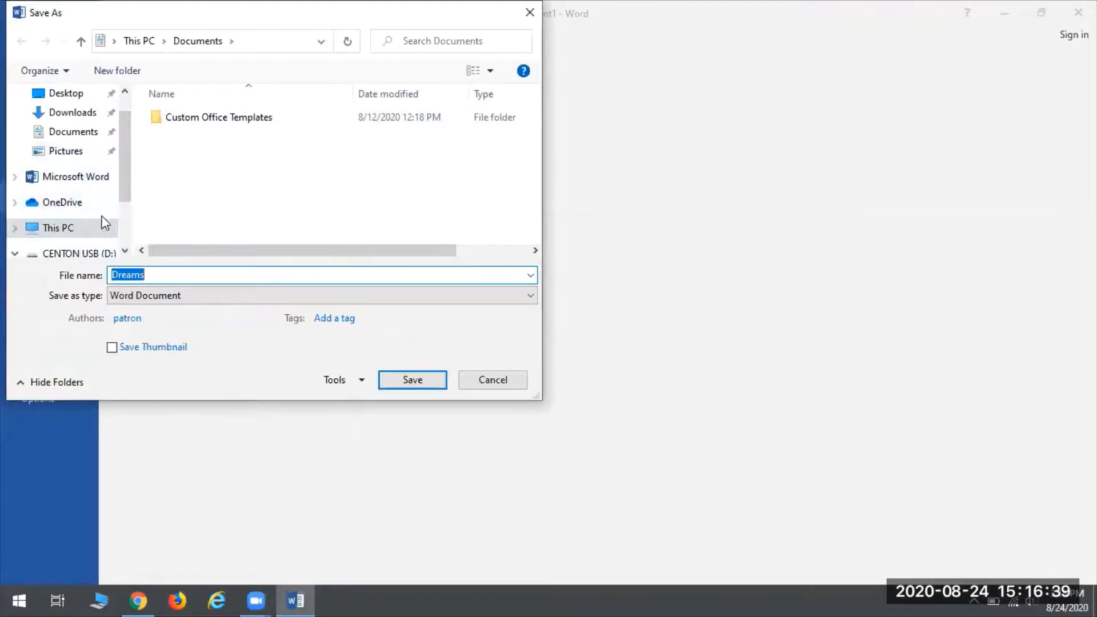
{"action": "scroll", "coordinate": [103, 223], "scroll_direction": "up", "scroll_amount": 1}
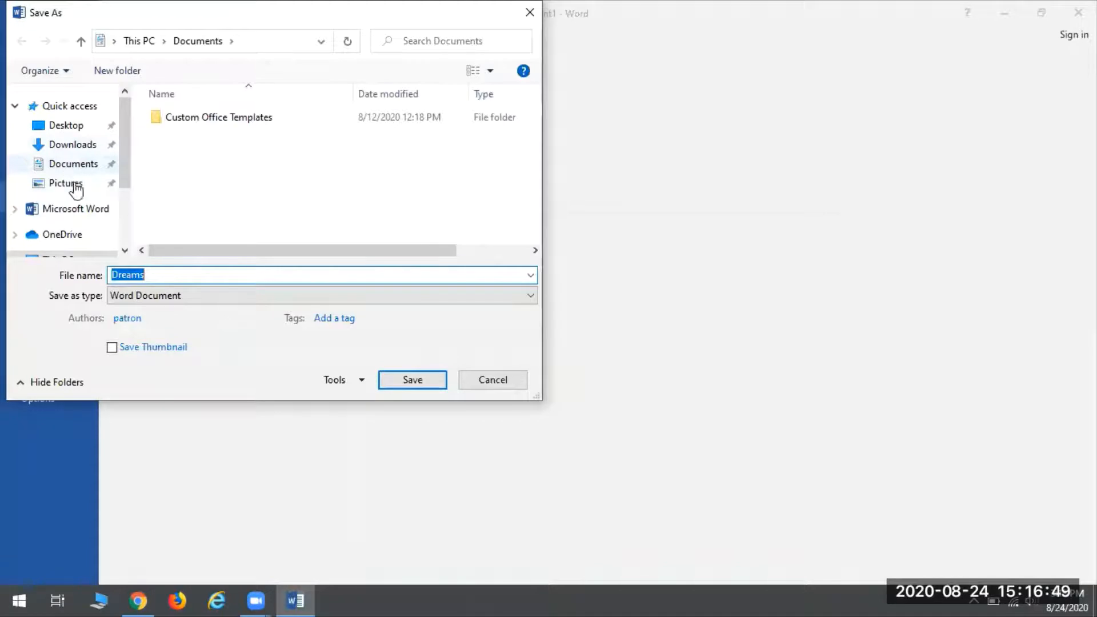
{"action": "scroll", "coordinate": [51, 177], "scroll_direction": "down", "scroll_amount": 1}
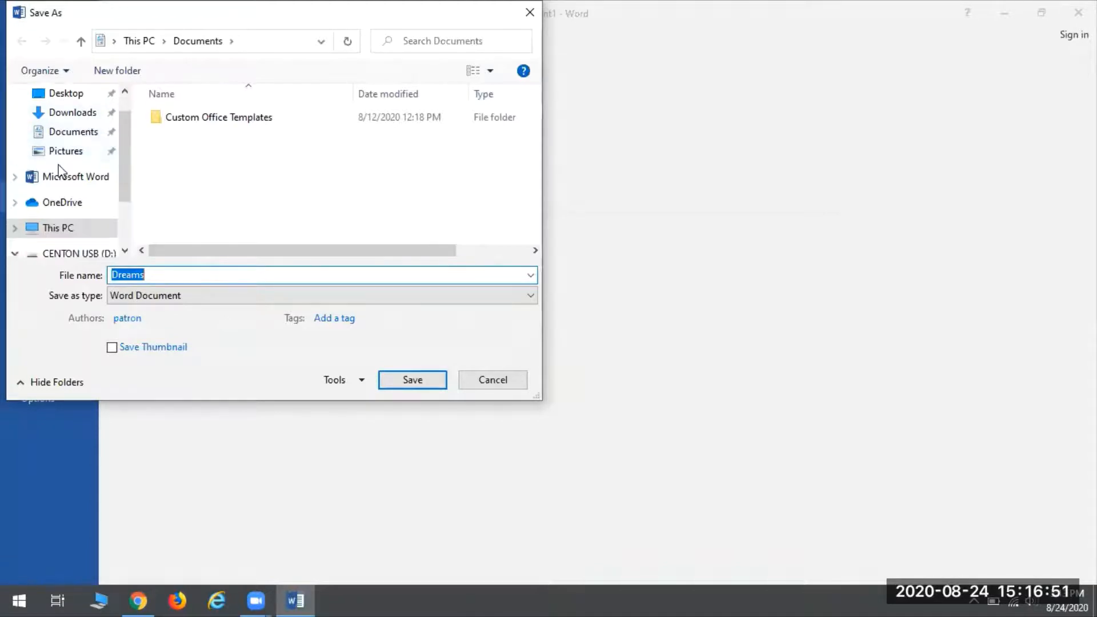
{"action": "scroll", "coordinate": [58, 170], "scroll_direction": "down", "scroll_amount": 2}
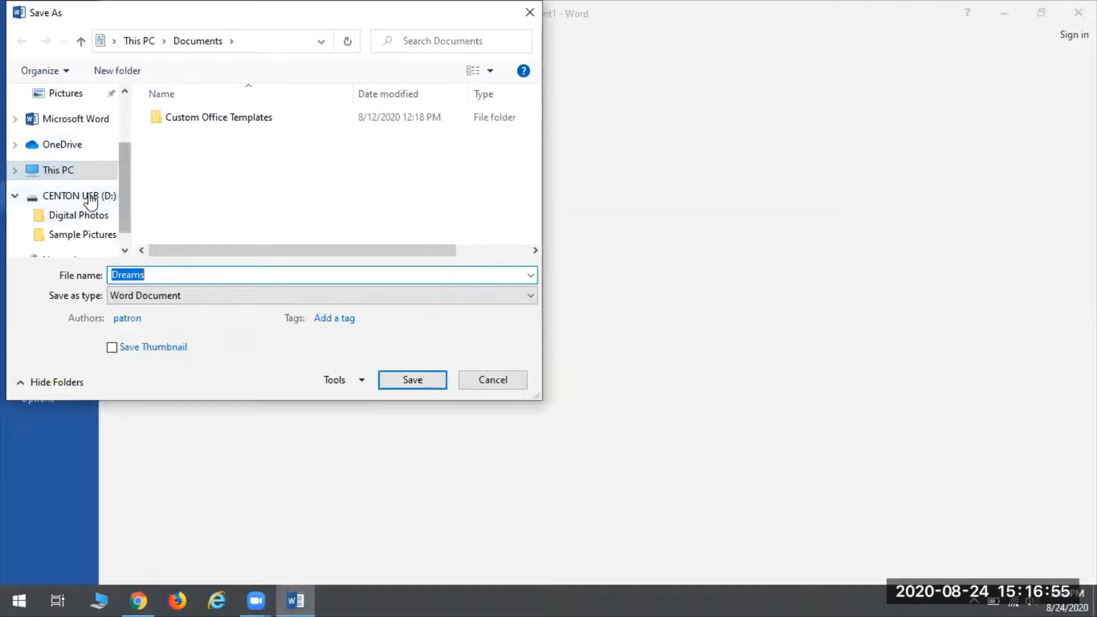
{"action": "left_click", "coordinate": [71, 196]}
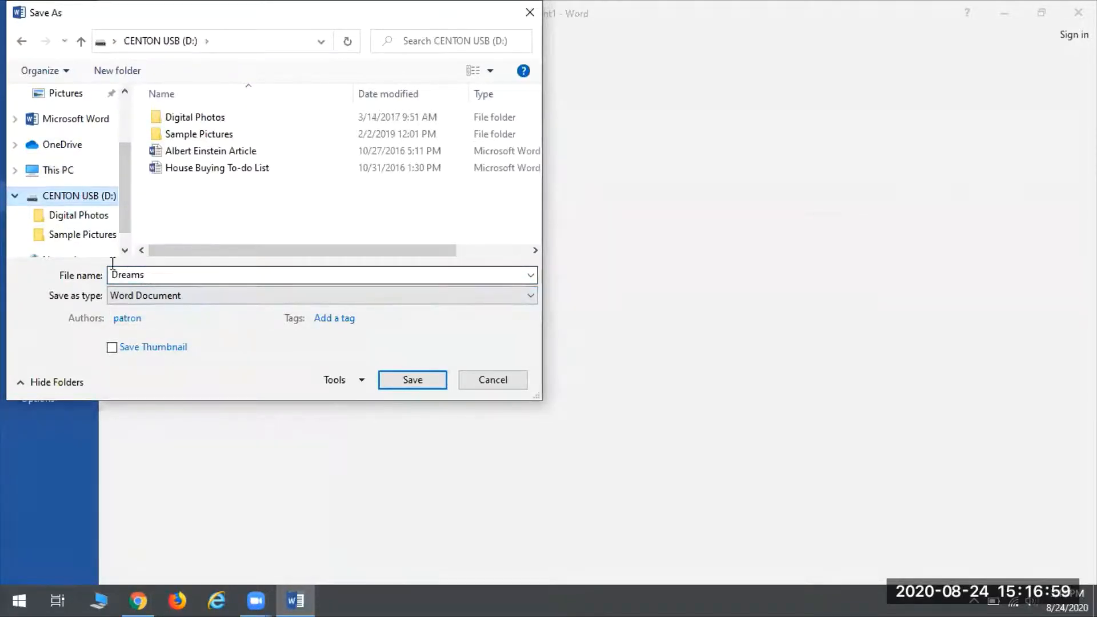
Step: Change the file name from 'Dreams' to 'Dreams Poem' and save it to the USB drive
{"action": "left_click", "coordinate": [174, 275]}
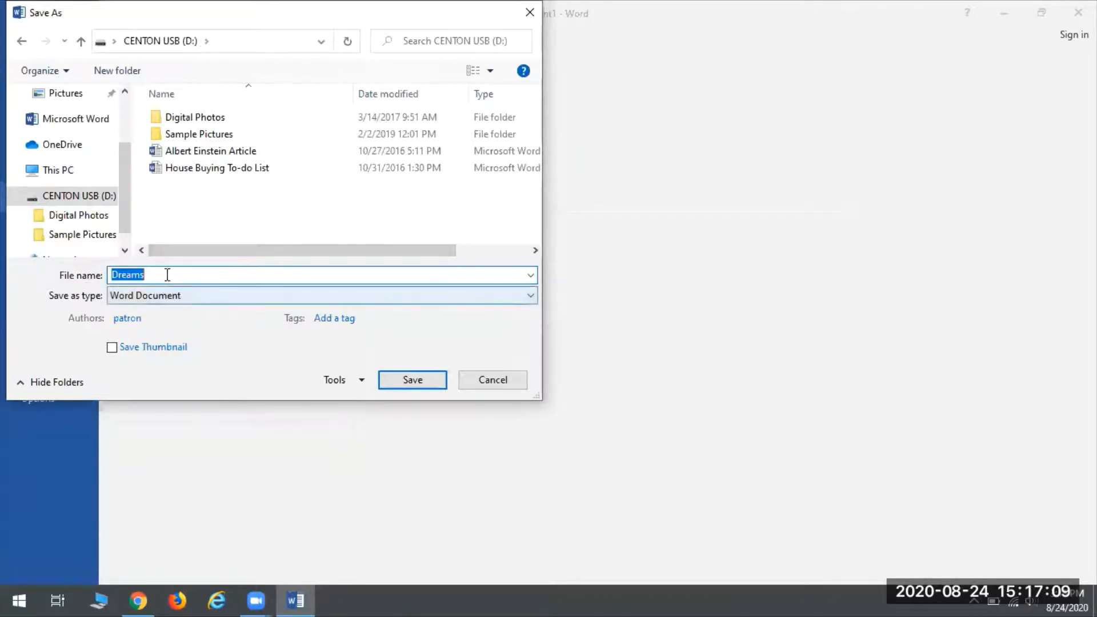
{"action": "left_click", "coordinate": [183, 274]}
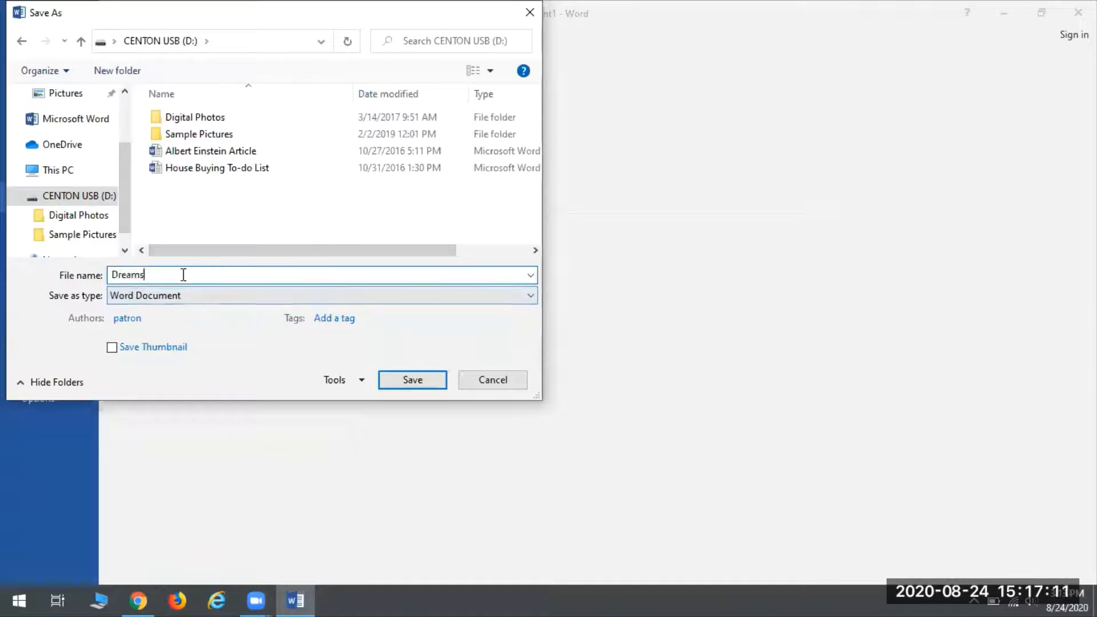
{"action": "key", "text": "BackSpace"}
{"action": "key", "text": "BackSpace"}
{"action": "key", "text": "BackSpace"}
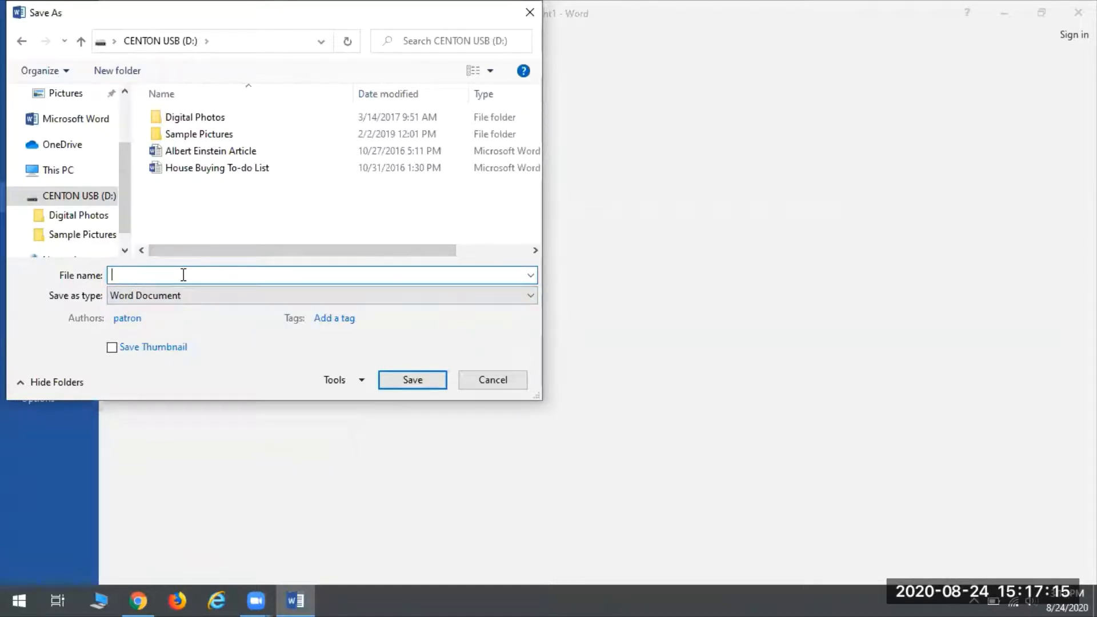
{"action": "type", "text": "reams Poem"}
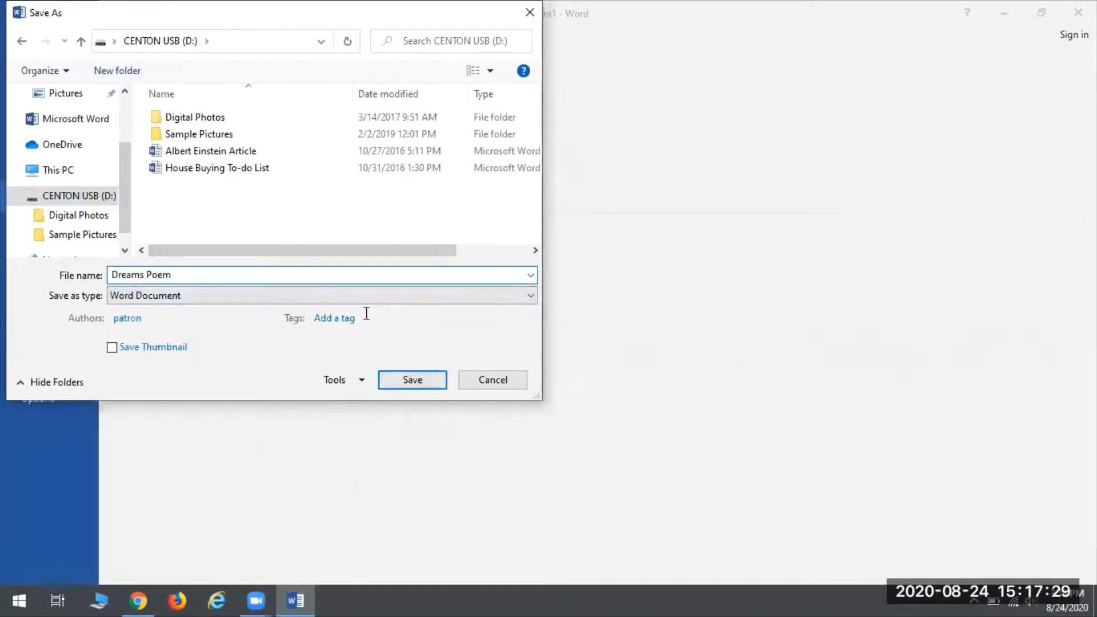
{"action": "left_click", "coordinate": [413, 380]}
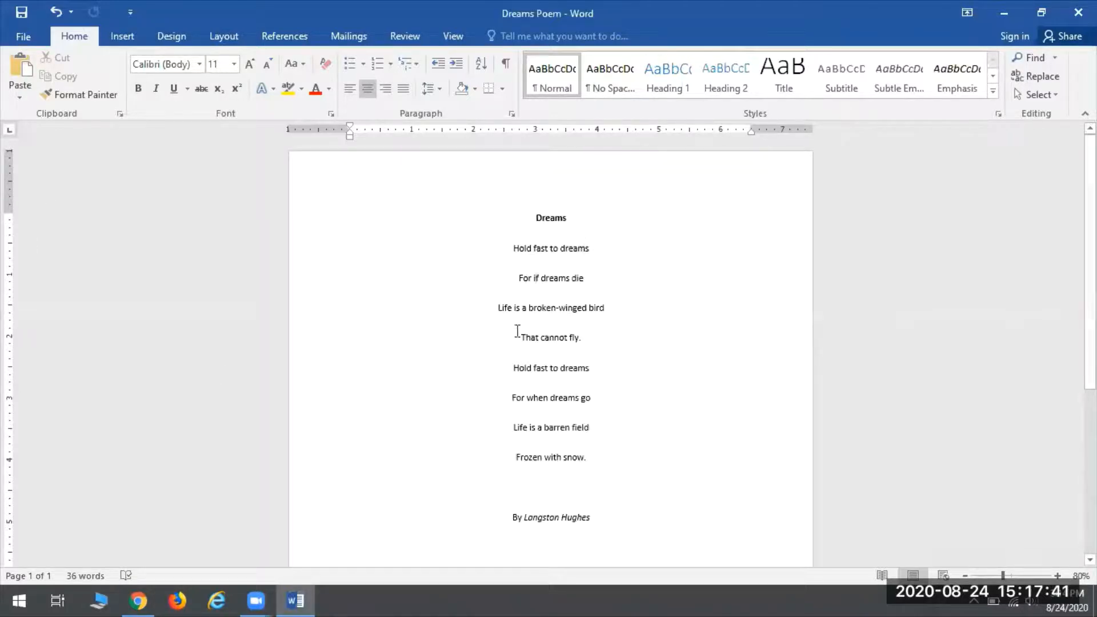
Step: Resave Dreams Poem, then save another copy of it in the Documents folder
{"action": "left_click", "coordinate": [31, 36]}
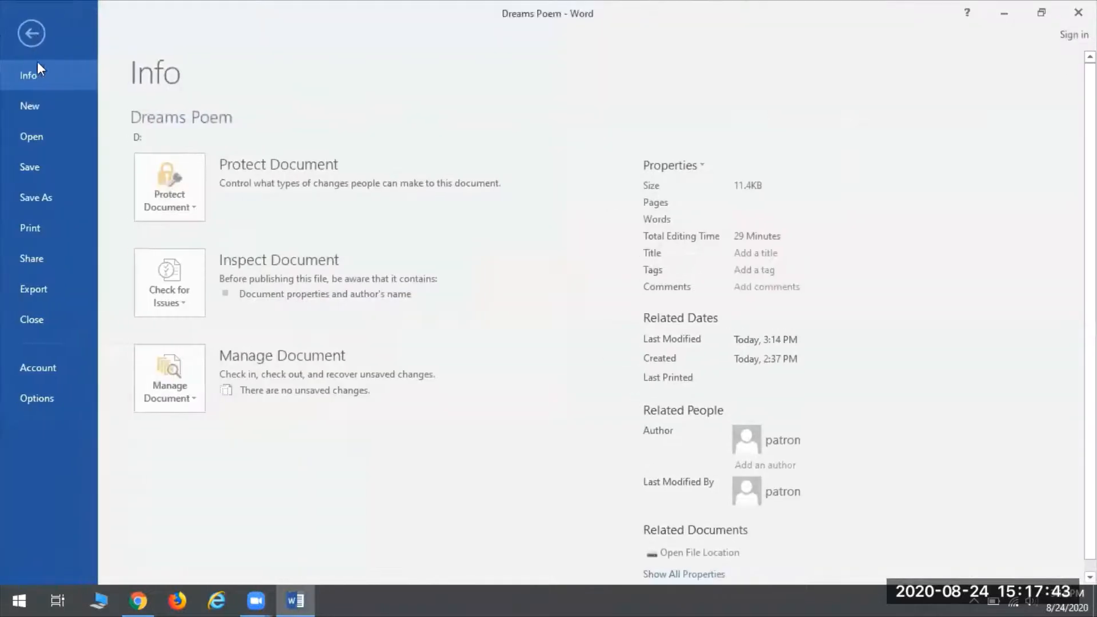
{"action": "left_click", "coordinate": [29, 167]}
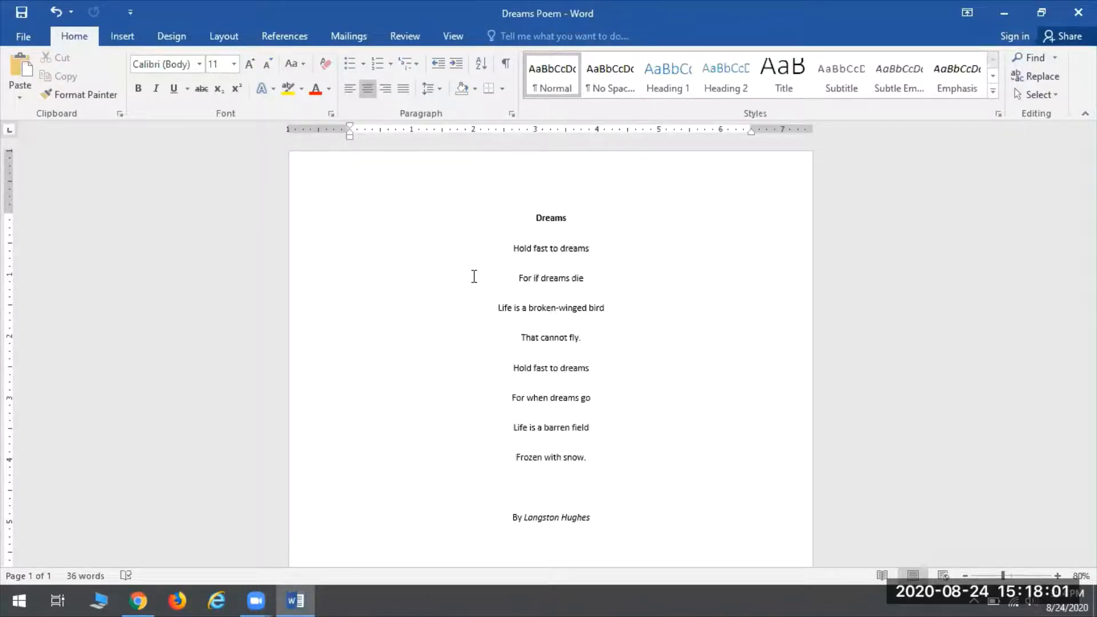
{"action": "left_click", "coordinate": [36, 36]}
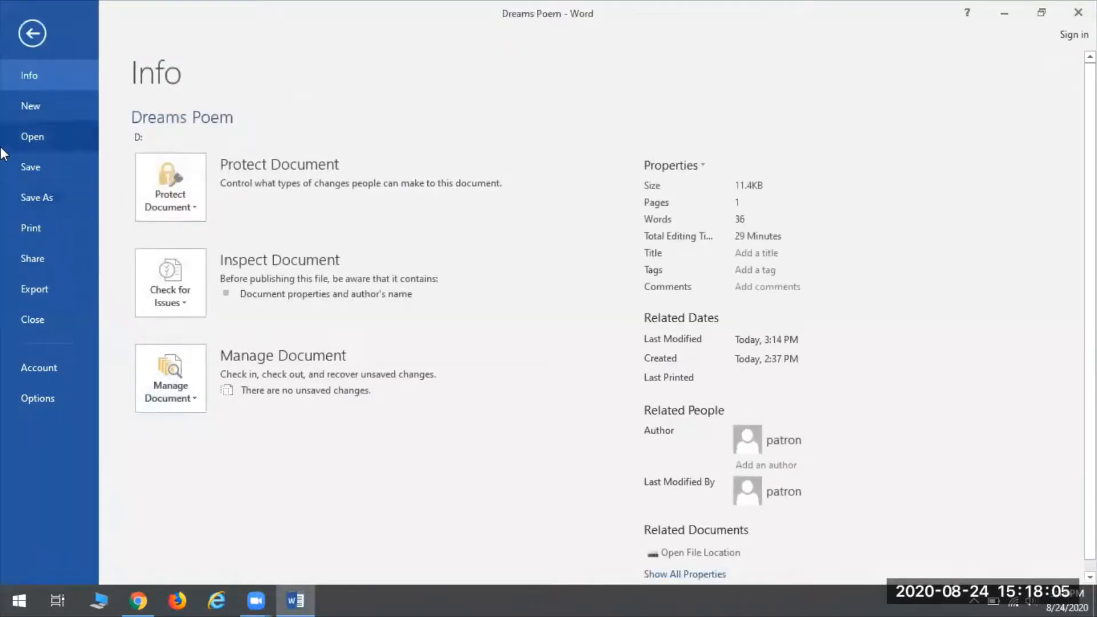
{"action": "left_click", "coordinate": [62, 198]}
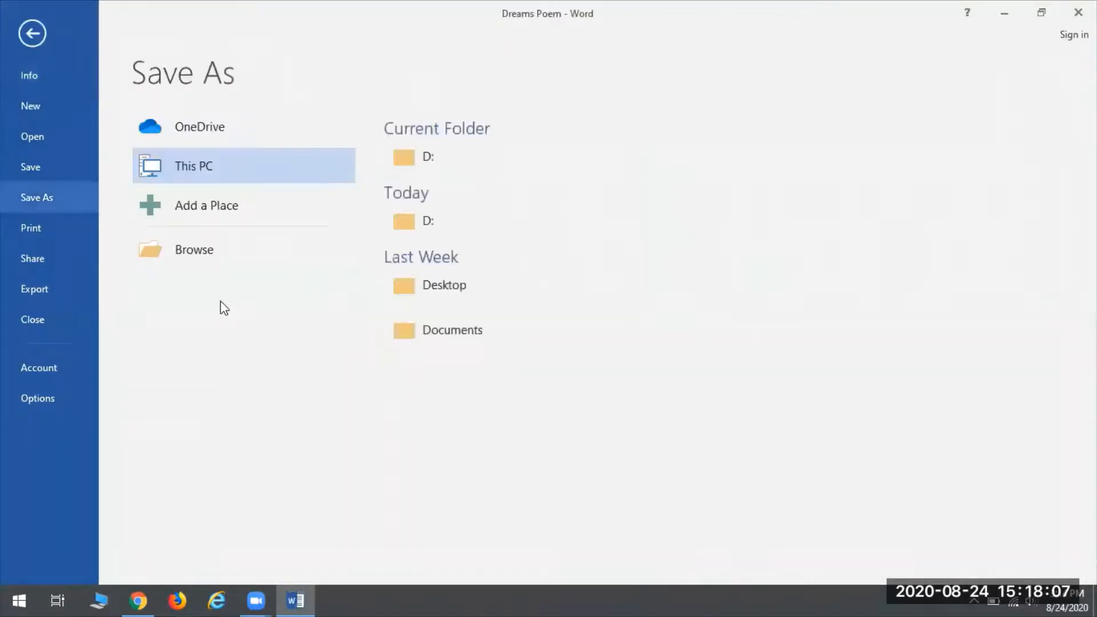
{"action": "left_click", "coordinate": [248, 245]}
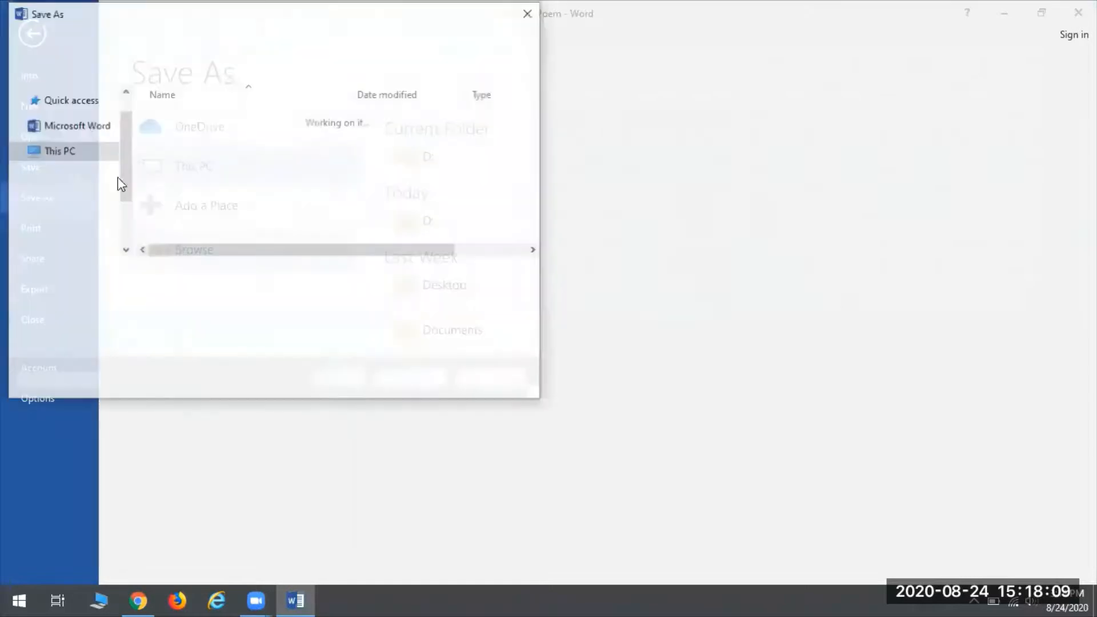
{"action": "left_click", "coordinate": [77, 139]}
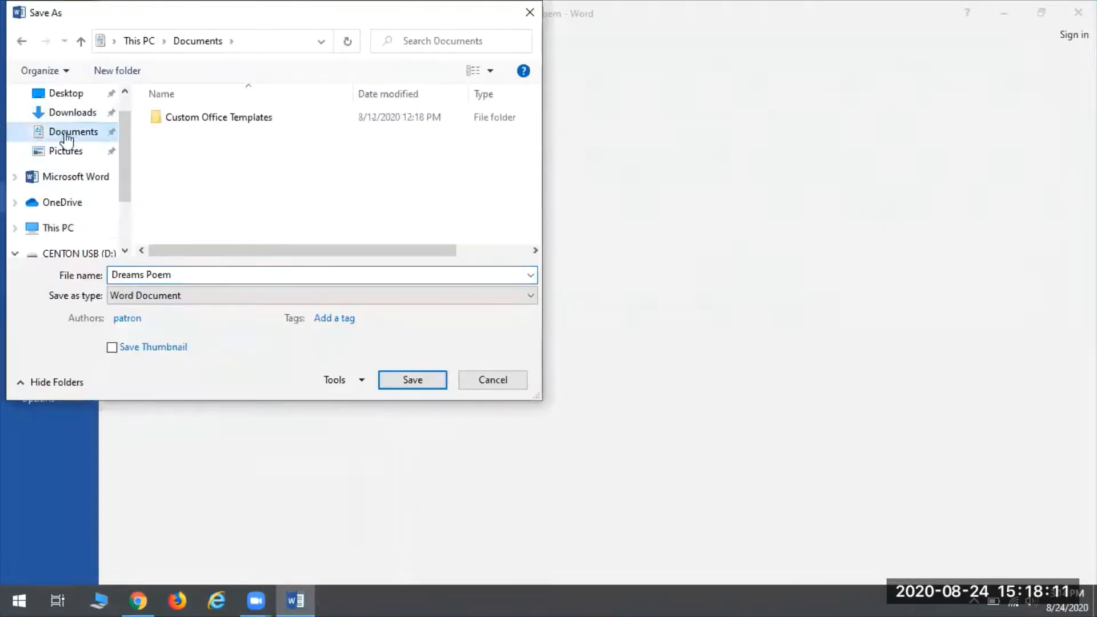
{"action": "left_click", "coordinate": [410, 379]}
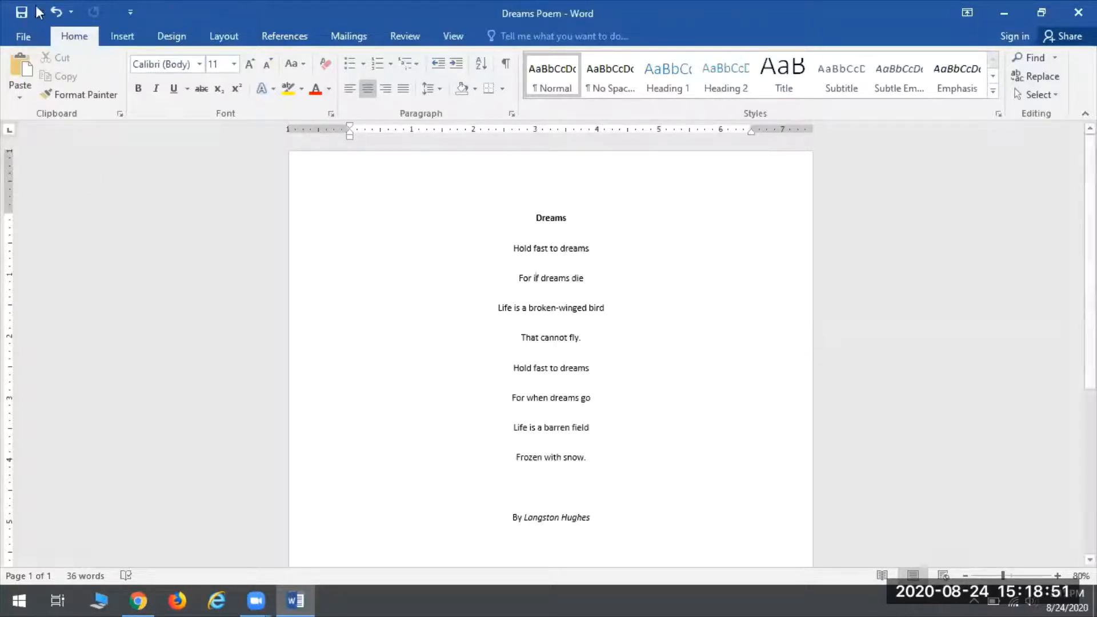
Step: Create a new blank document from the File menu
{"action": "left_click", "coordinate": [19, 37]}
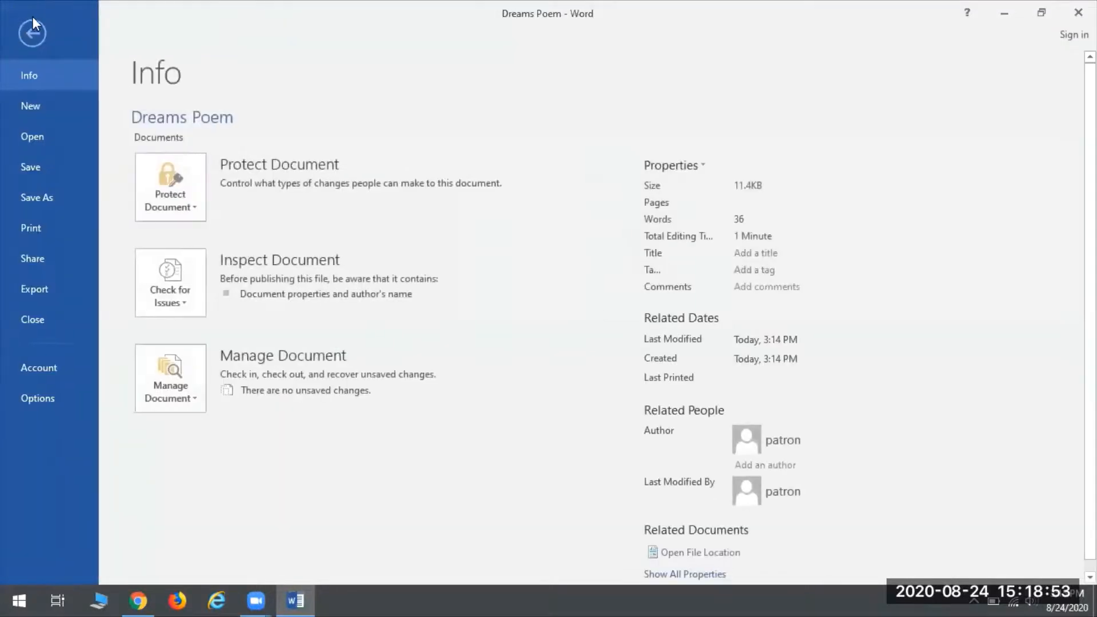
{"action": "left_click", "coordinate": [55, 110]}
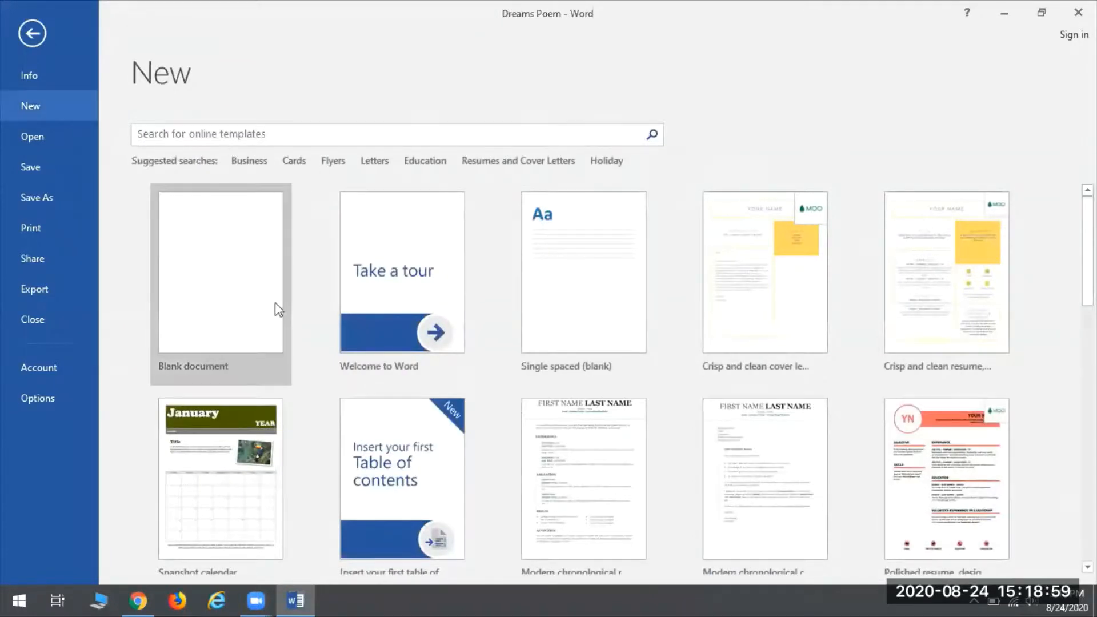
{"action": "left_click", "coordinate": [233, 252]}
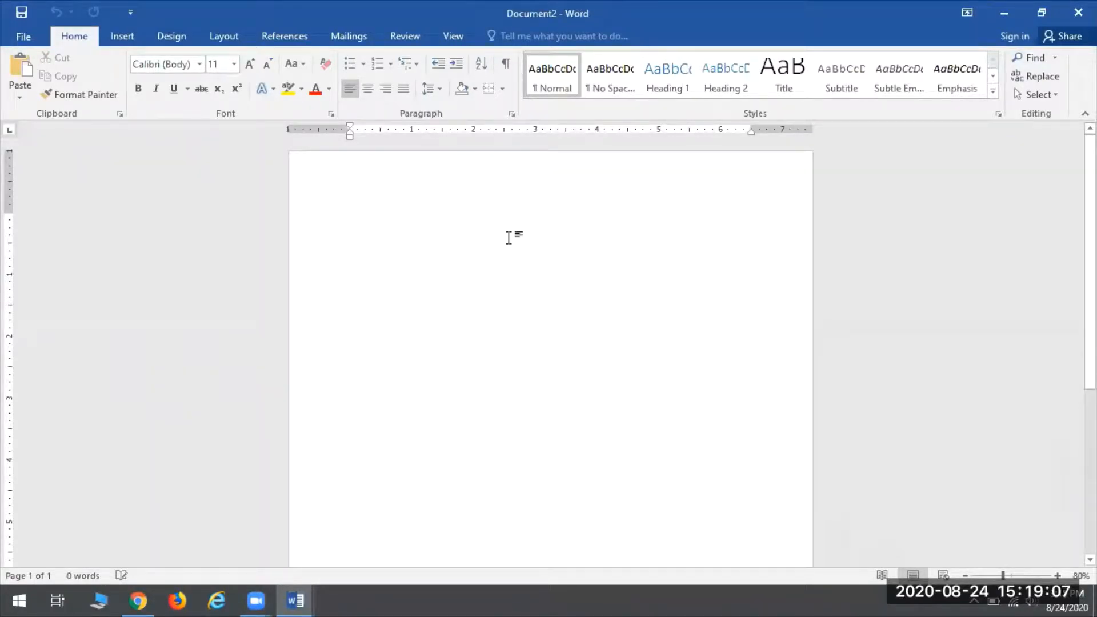
Step: Generate four paragraphs of sample text with =rand.old(4)
{"action": "type", "text": "="}
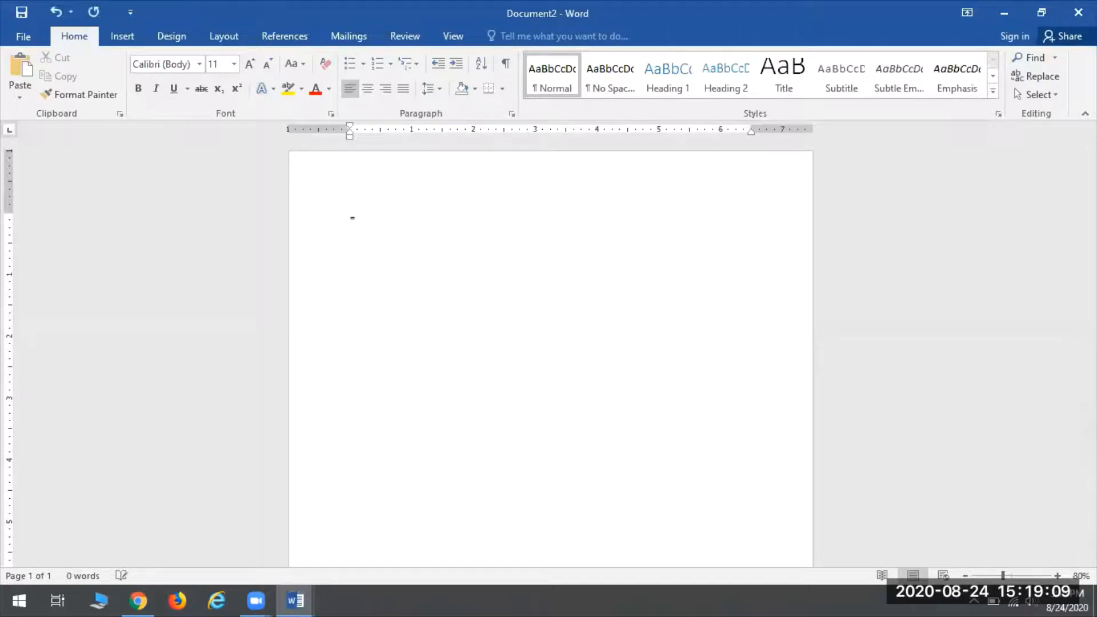
{"action": "type", "text": "rand.old(4)"}
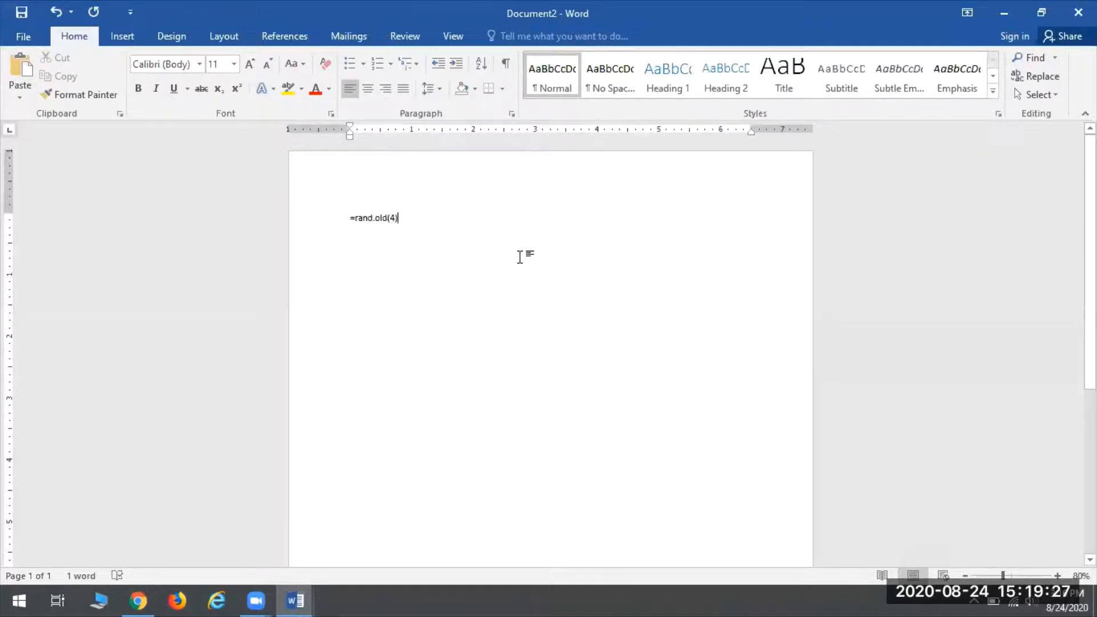
{"action": "key", "text": "Return"}
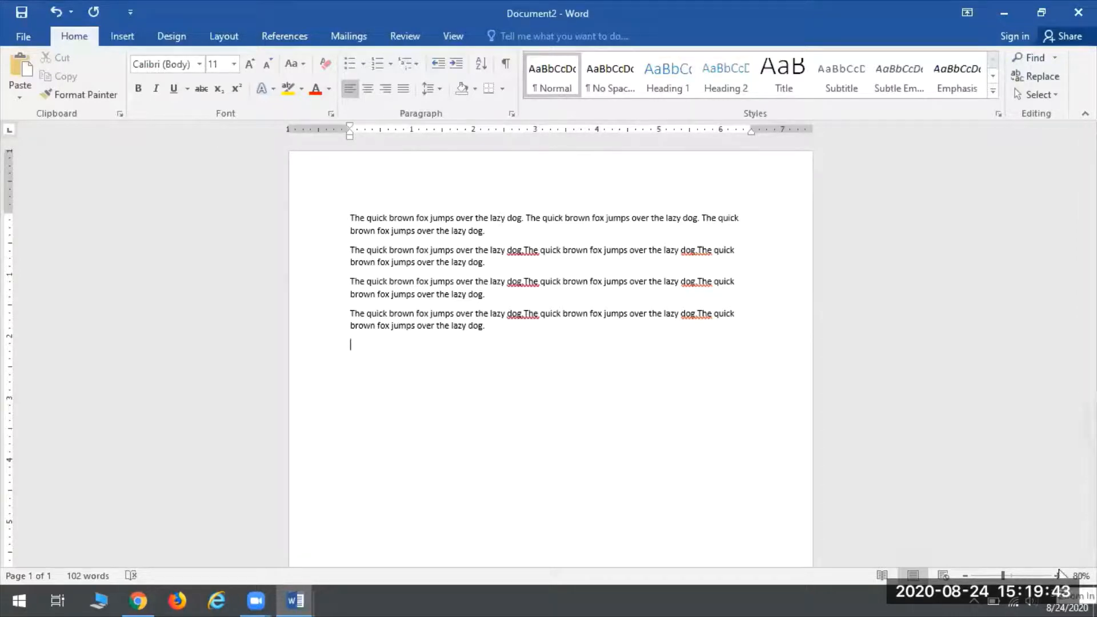
{"action": "scroll", "coordinate": [583, 443], "scroll_direction": "up", "scroll_amount": 1}
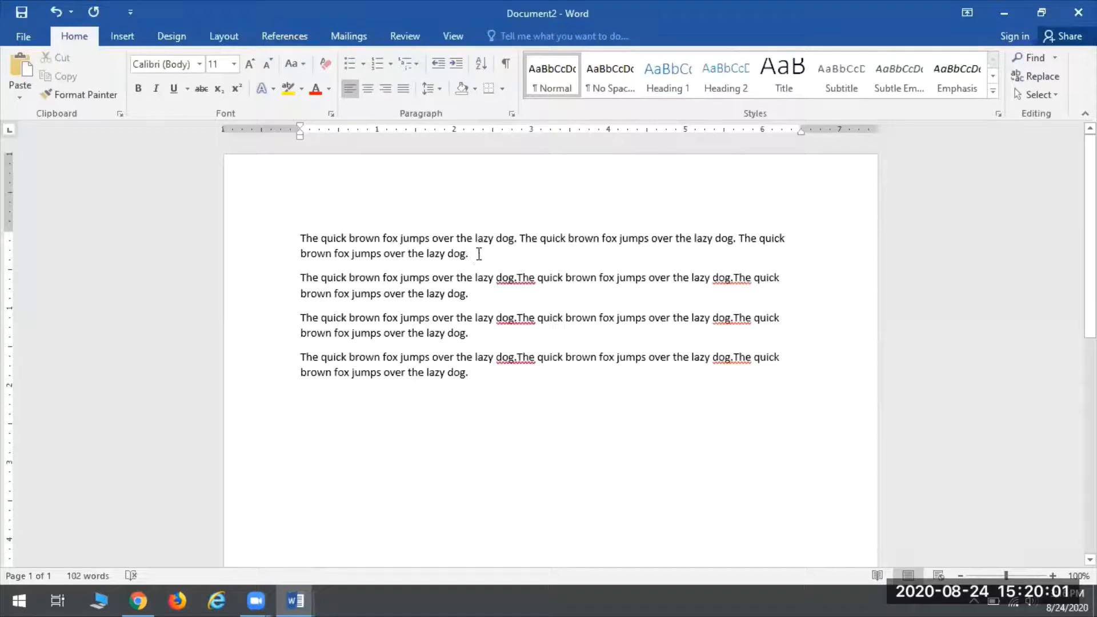
Step: Change the first sample paragraph's font to Wide Latin
{"action": "left_click_drag", "start_coordinate": [477, 254], "coordinate": [298, 234]}
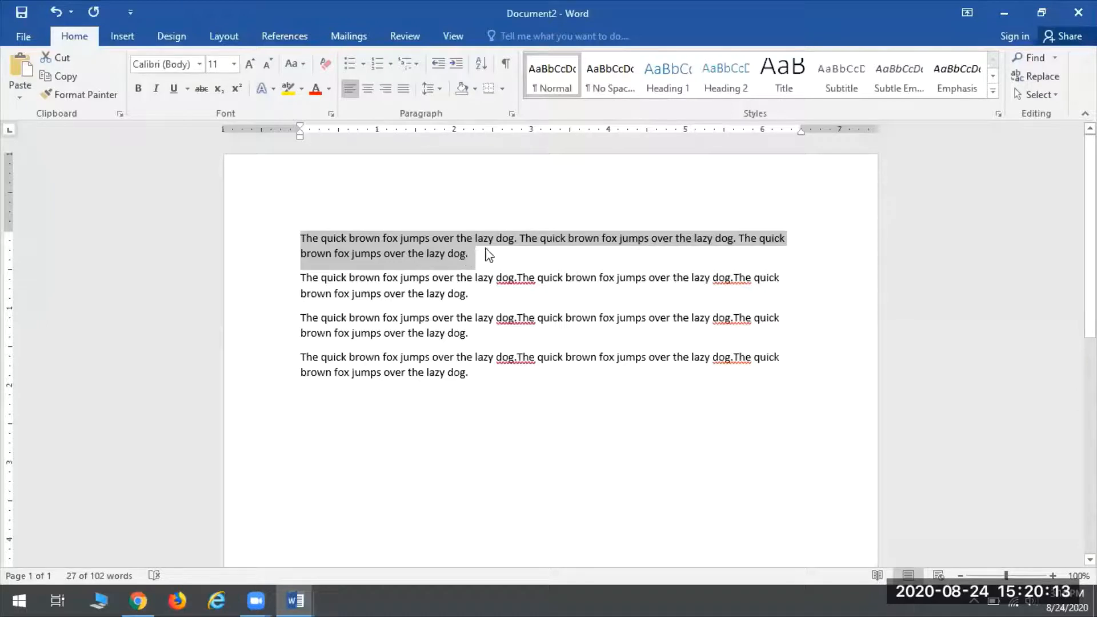
{"action": "left_click", "coordinate": [200, 66]}
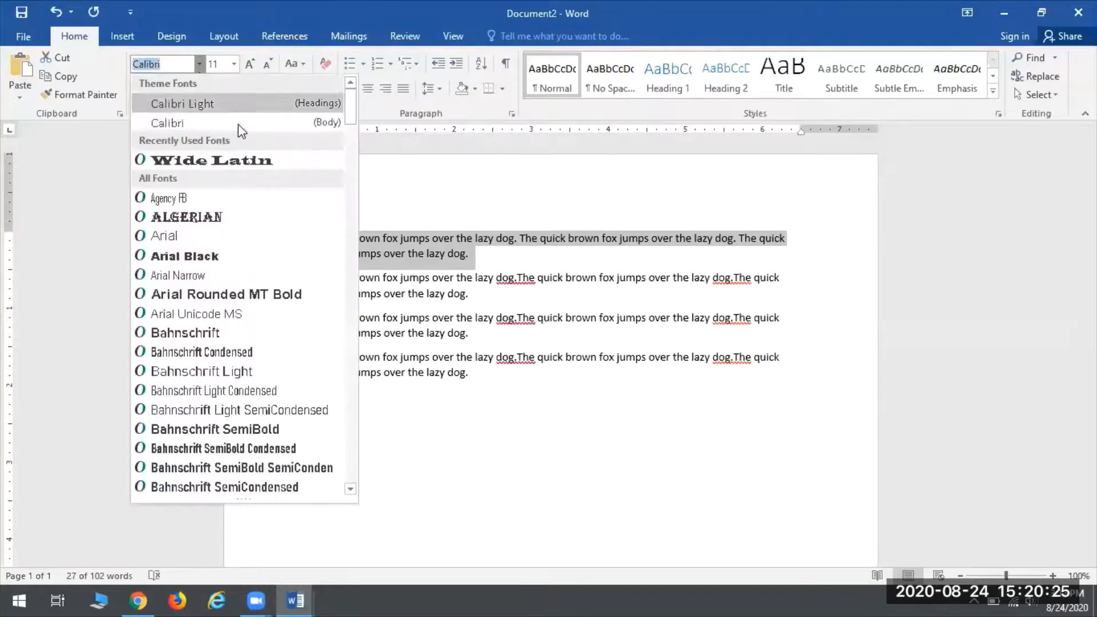
{"action": "left_click_drag", "start_coordinate": [347, 105], "coordinate": [348, 167]}
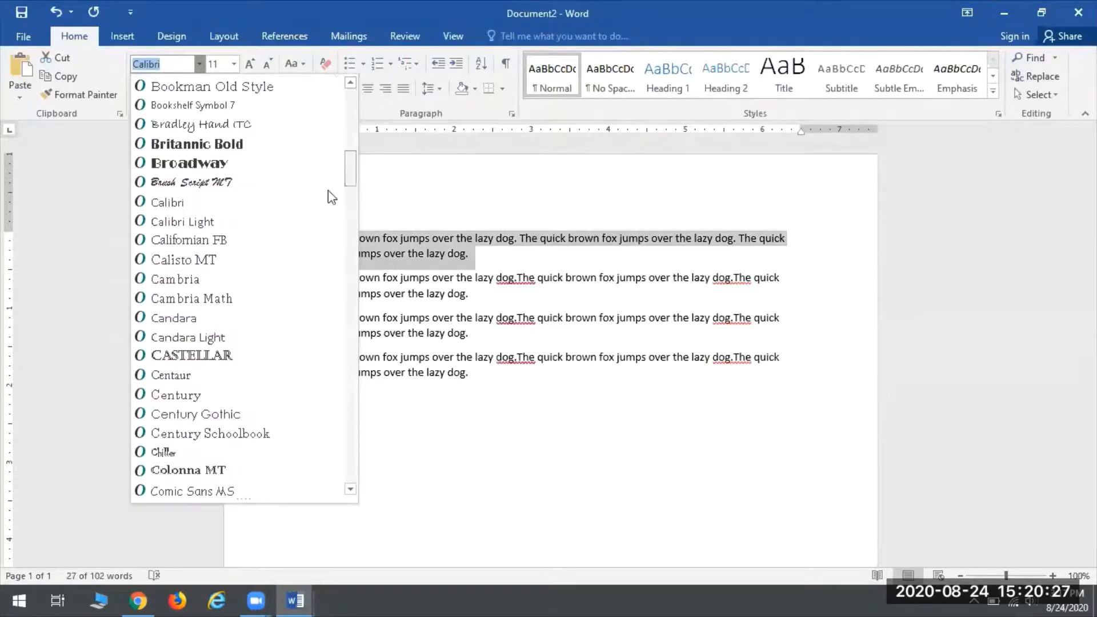
{"action": "scroll", "coordinate": [224, 197], "scroll_direction": "down", "scroll_amount": 1}
{"action": "scroll", "coordinate": [225, 200], "scroll_direction": "down", "scroll_amount": 8}
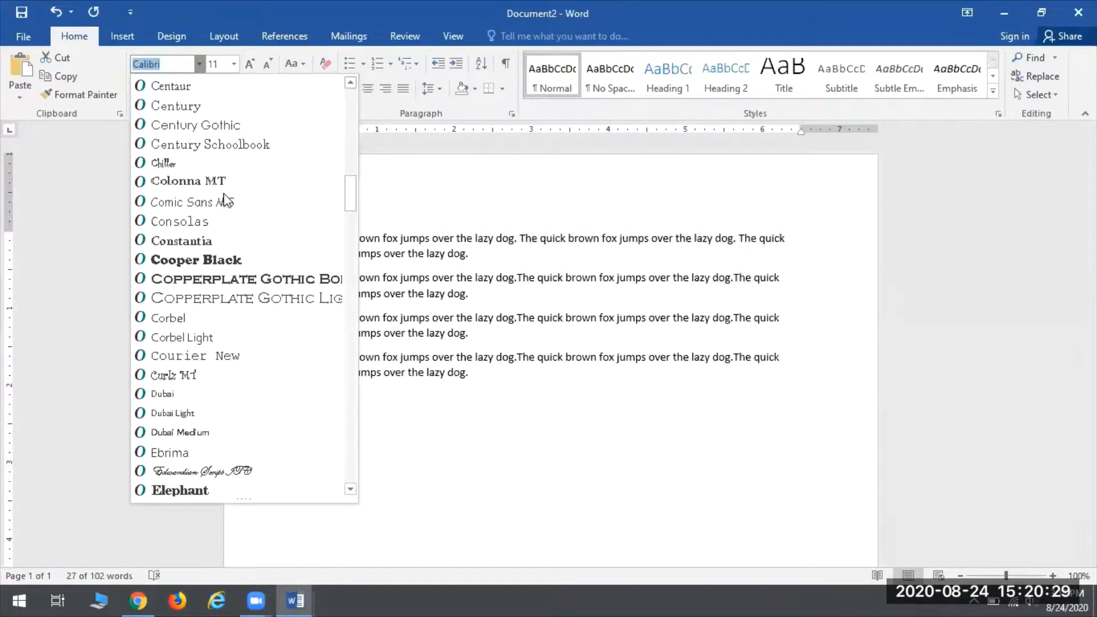
{"action": "scroll", "coordinate": [213, 200], "scroll_direction": "down", "scroll_amount": 15}
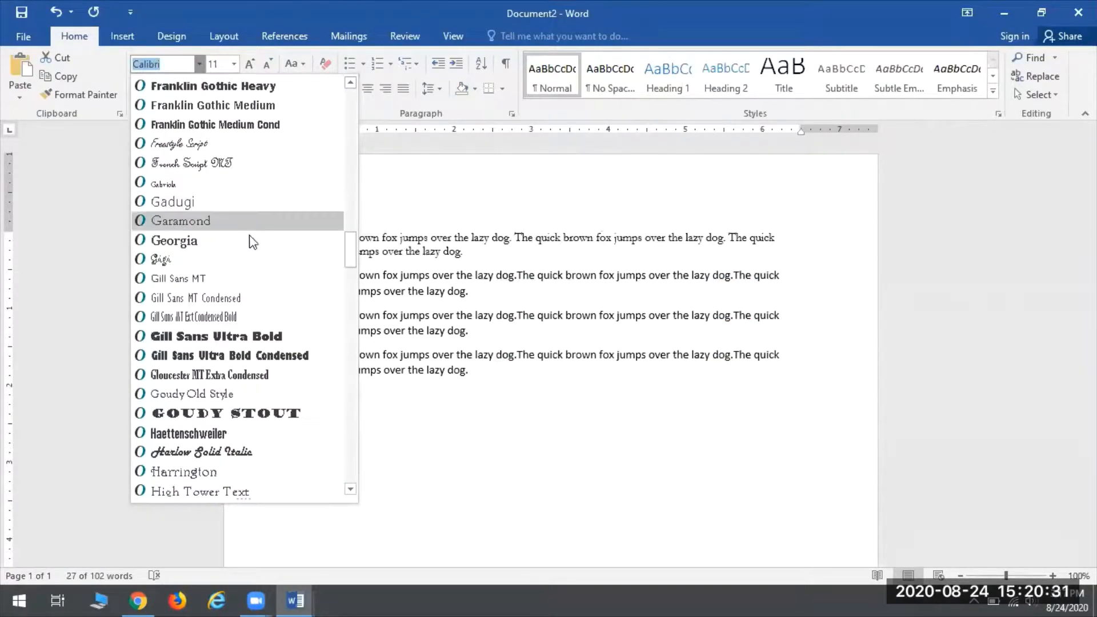
{"action": "scroll", "coordinate": [252, 245], "scroll_direction": "down", "scroll_amount": 2}
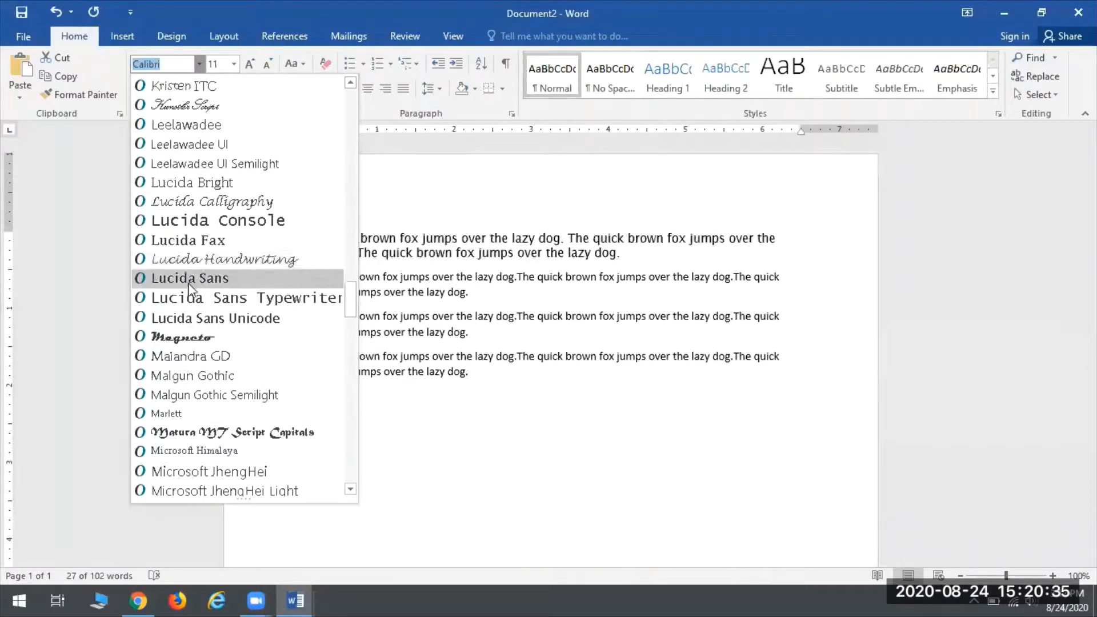
{"action": "scroll", "coordinate": [286, 297], "scroll_direction": "down", "scroll_amount": 15}
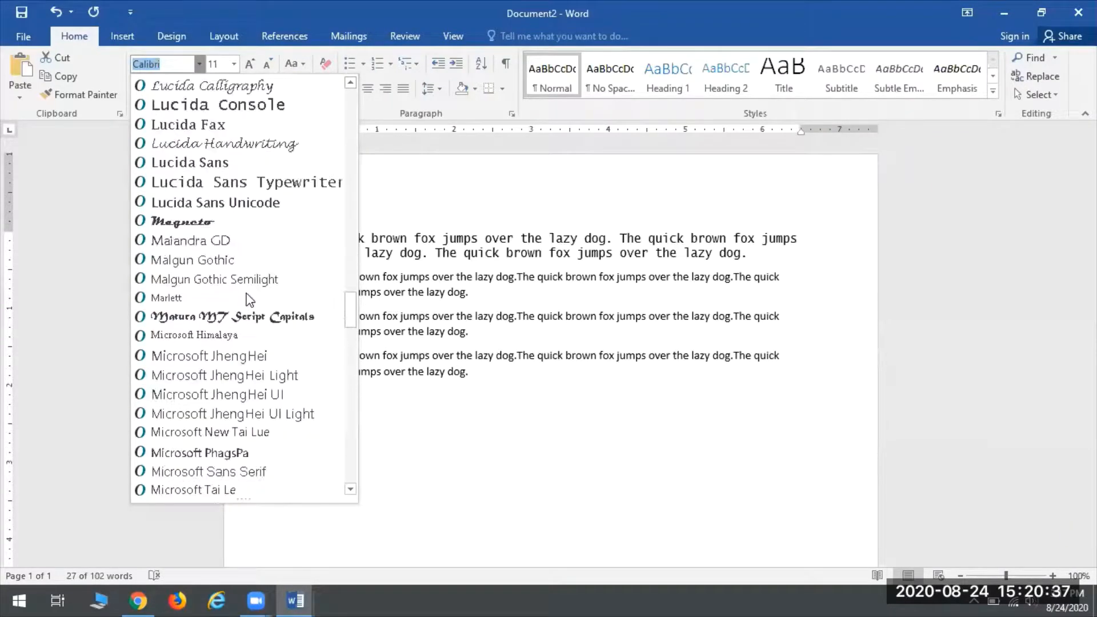
{"action": "scroll", "coordinate": [257, 308], "scroll_direction": "down", "scroll_amount": 16}
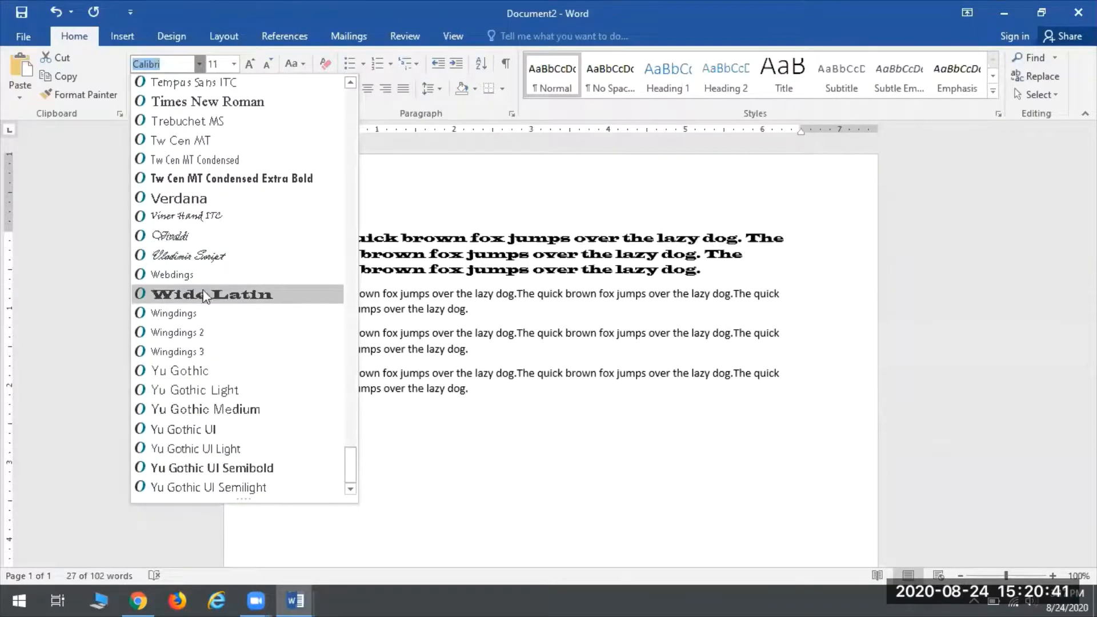
{"action": "left_click", "coordinate": [172, 296]}
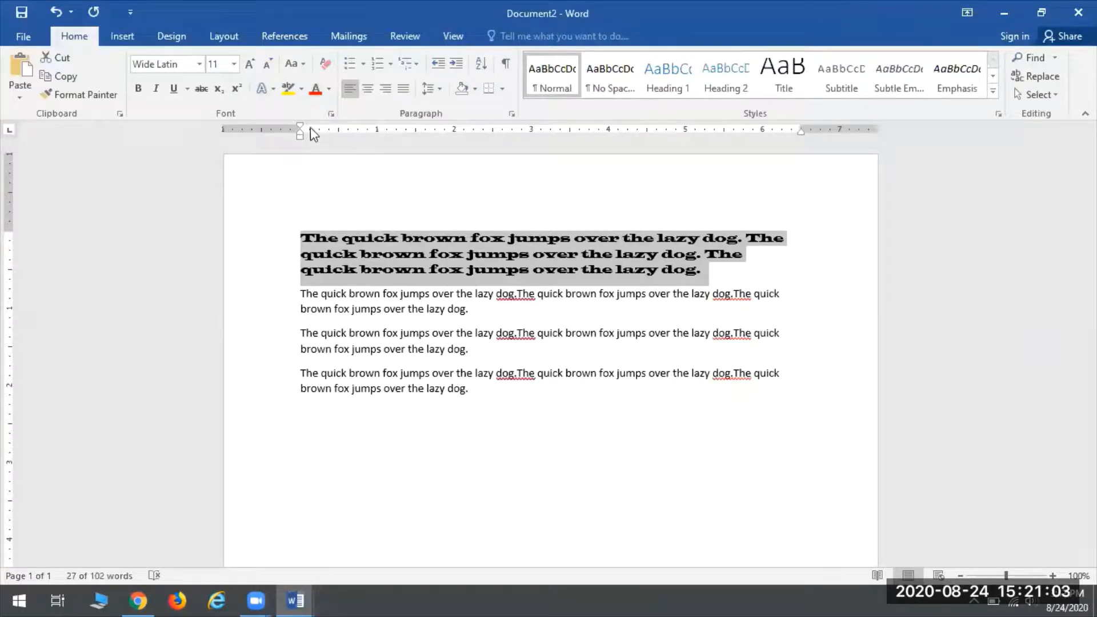
Step: Colour the first paragraph's text green instead of red, then select the second paragraph
{"action": "left_click", "coordinate": [316, 90]}
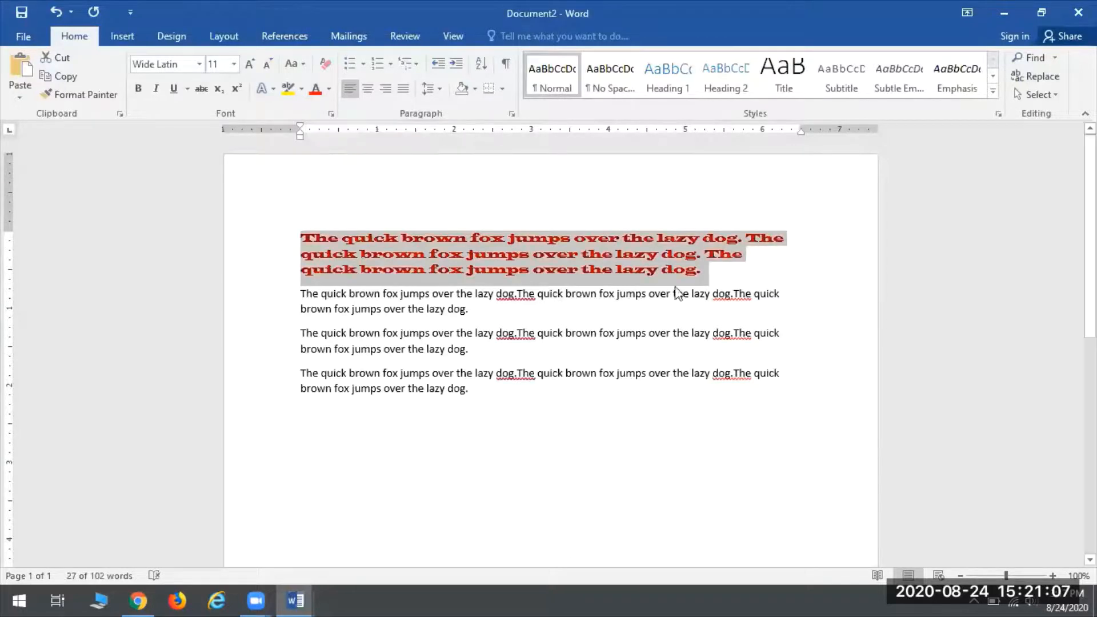
{"action": "left_click", "coordinate": [328, 90]}
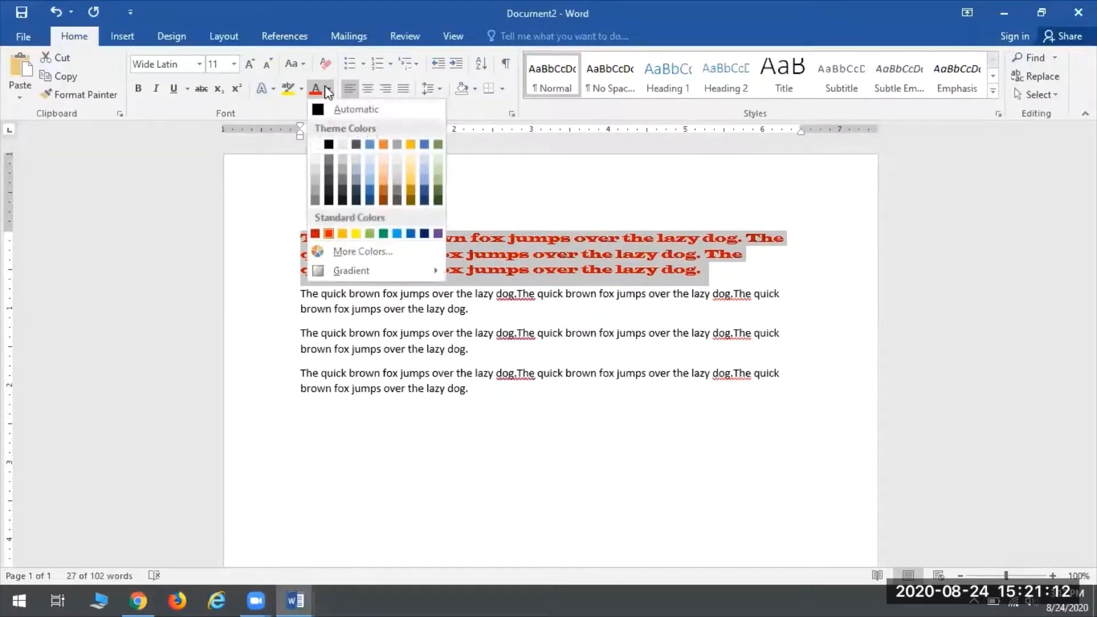
{"action": "left_click", "coordinate": [384, 233]}
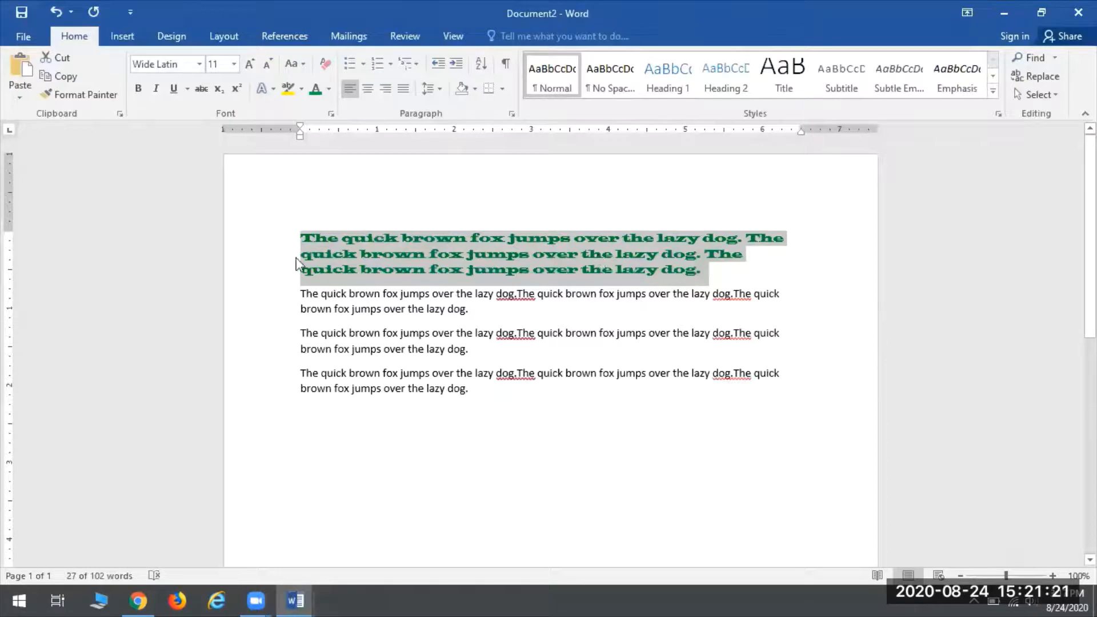
{"action": "left_click", "coordinate": [520, 279]}
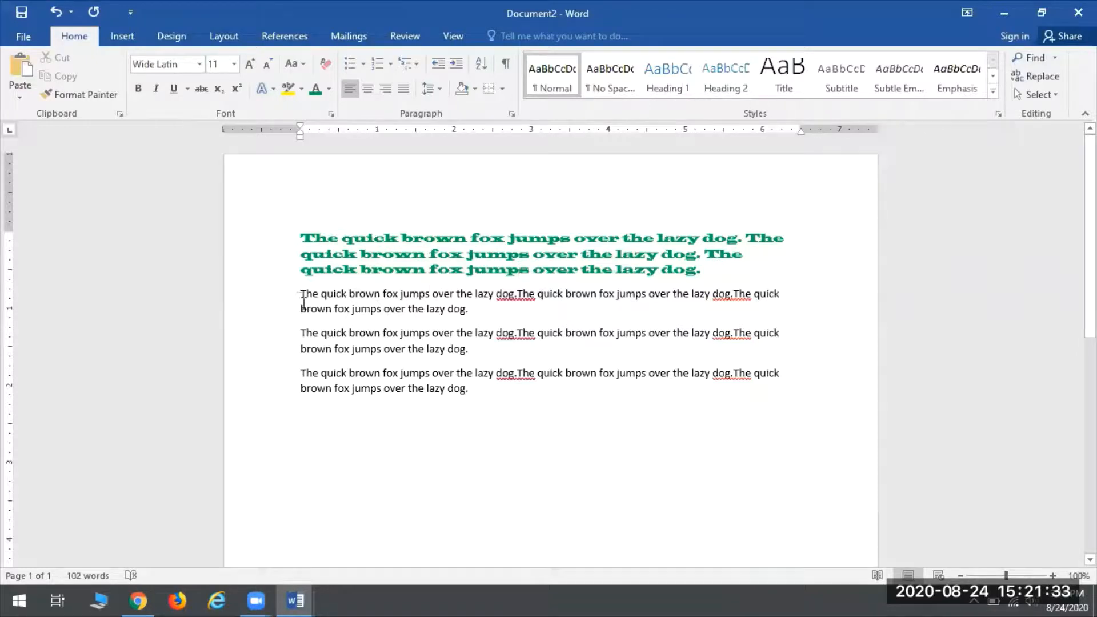
{"action": "left_click_drag", "start_coordinate": [325, 296], "coordinate": [480, 309]}
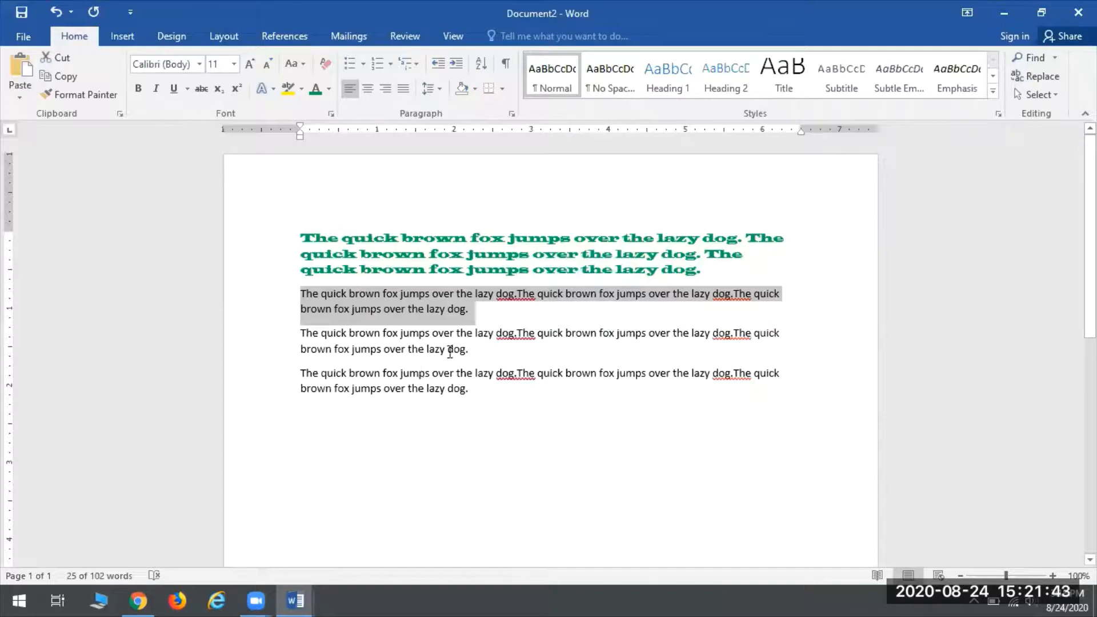
Step: Give the second paragraph a thick underline, then select the third paragraph
{"action": "left_click", "coordinate": [187, 89]}
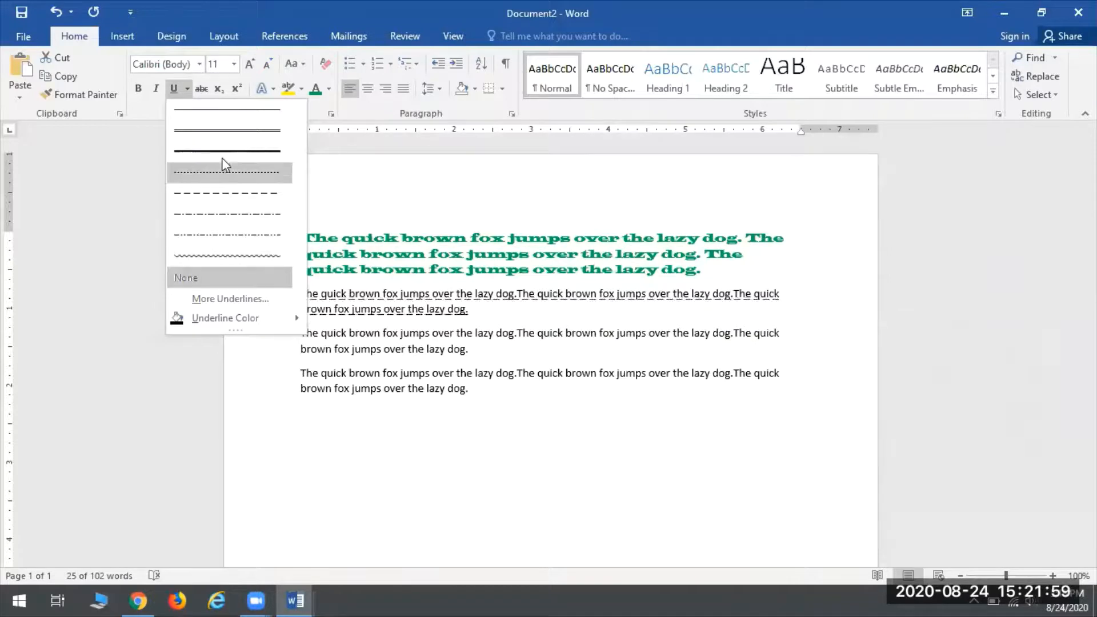
{"action": "mouse_move", "coordinate": [231, 321]}
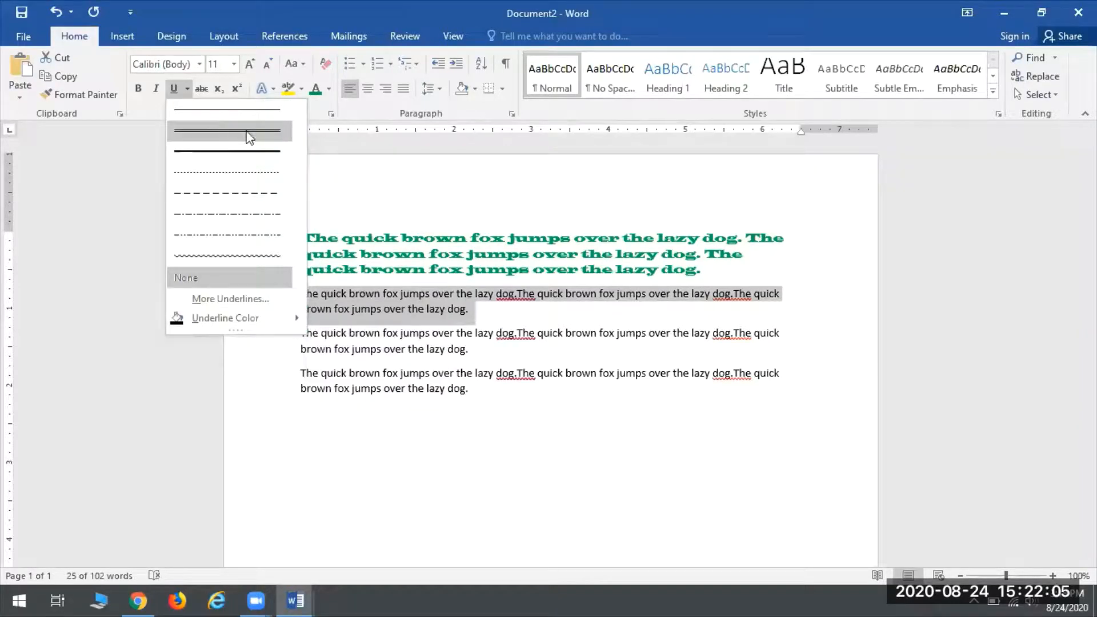
{"action": "left_click", "coordinate": [225, 128]}
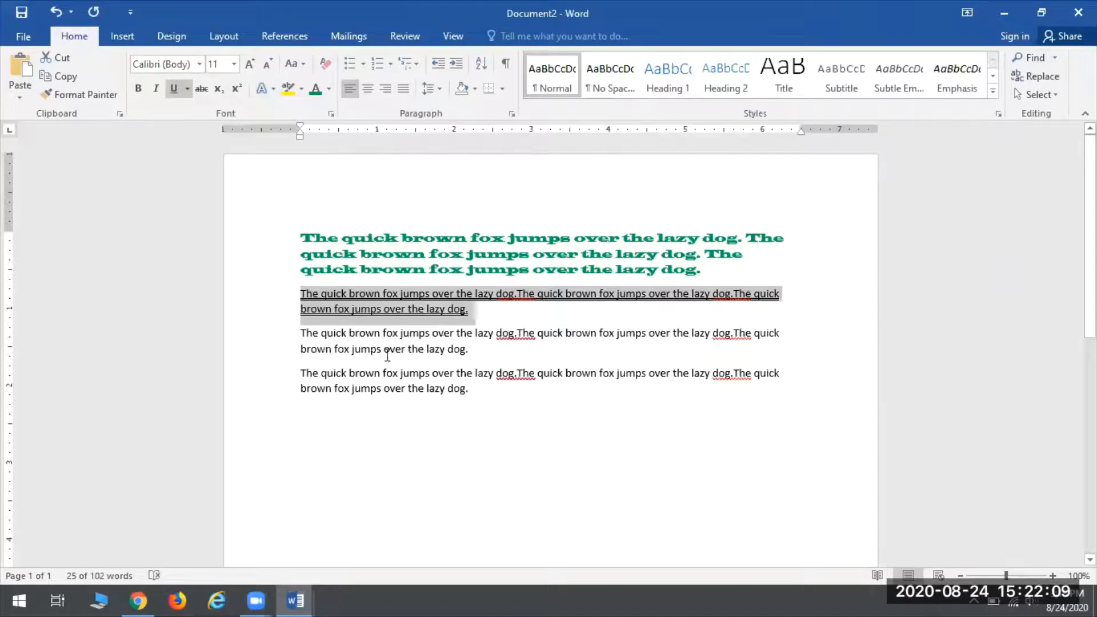
{"action": "left_click", "coordinate": [554, 534]}
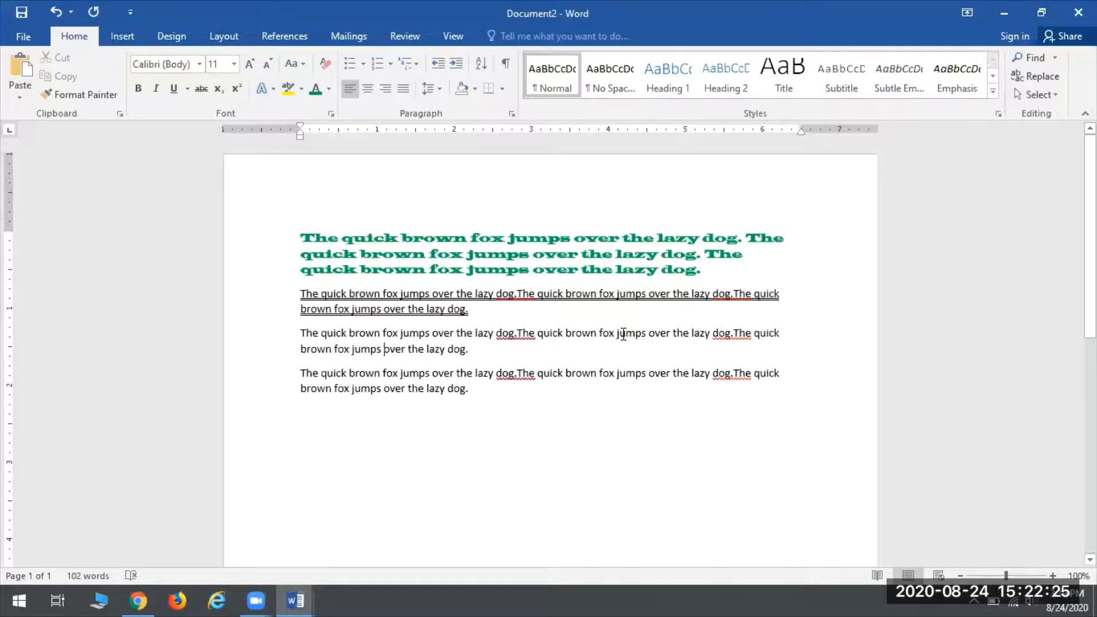
{"action": "triple_click", "coordinate": [632, 332]}
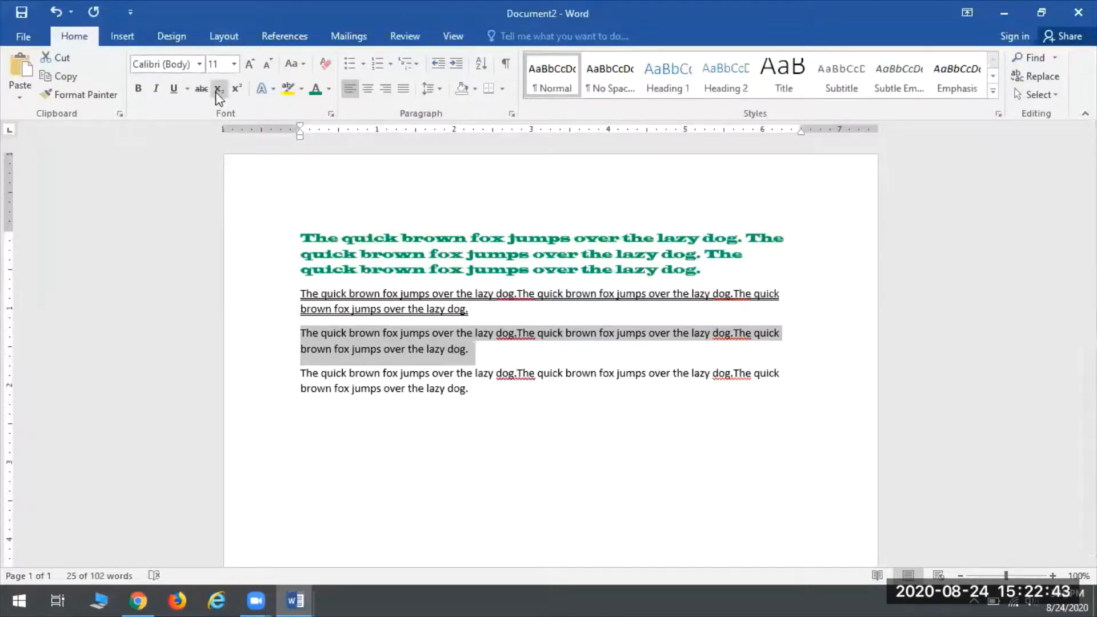
Step: Set the third paragraph's font size to 28 pt and deselect it
{"action": "left_click", "coordinate": [234, 63]}
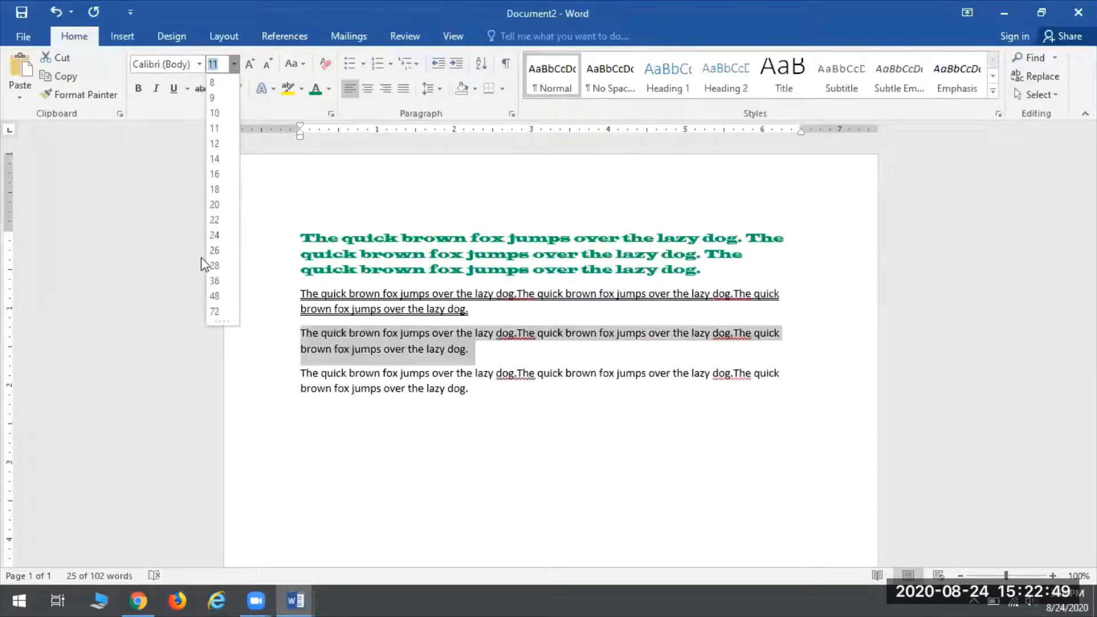
{"action": "left_click", "coordinate": [214, 265]}
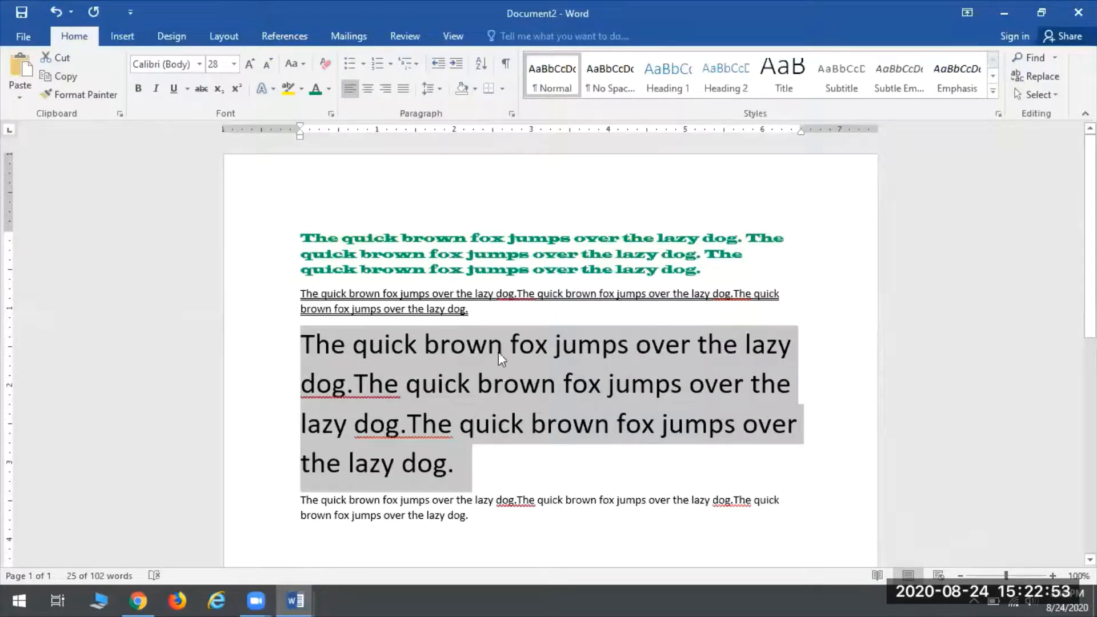
{"action": "left_click", "coordinate": [518, 367]}
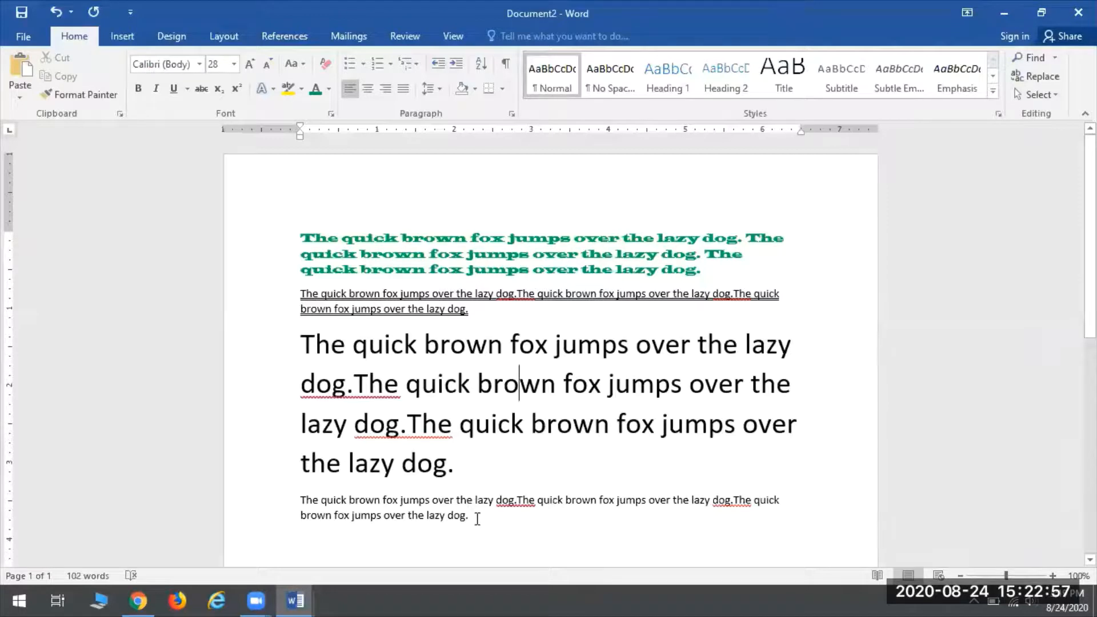
Step: Give the fourth paragraph of Document2 a purple text highlight
{"action": "left_click_drag", "start_coordinate": [504, 519], "coordinate": [313, 502]}
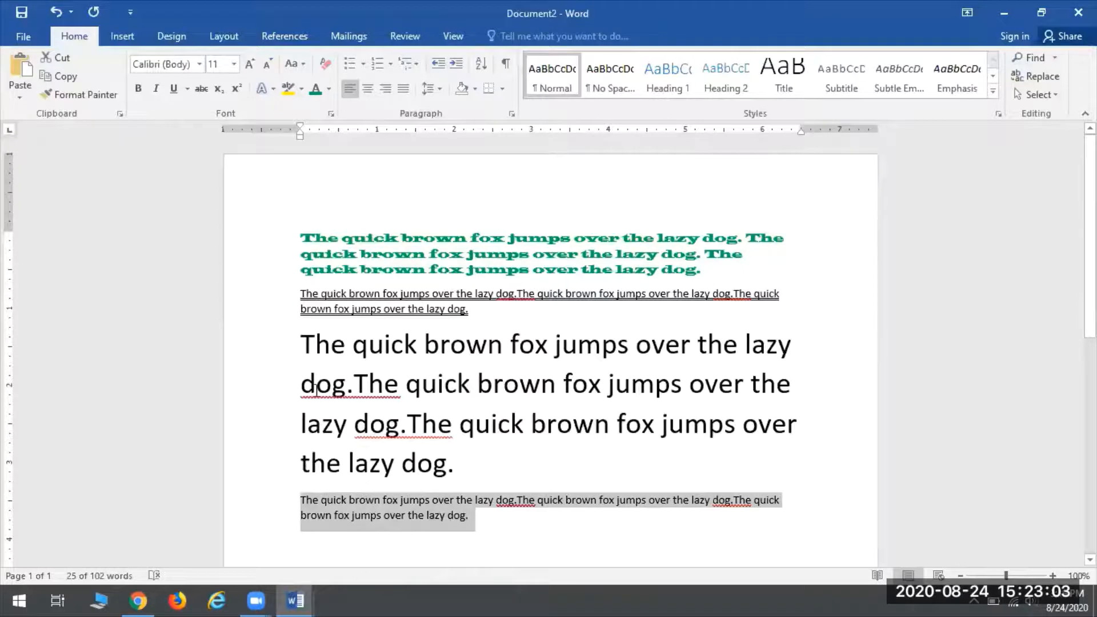
{"action": "left_click", "coordinate": [301, 89]}
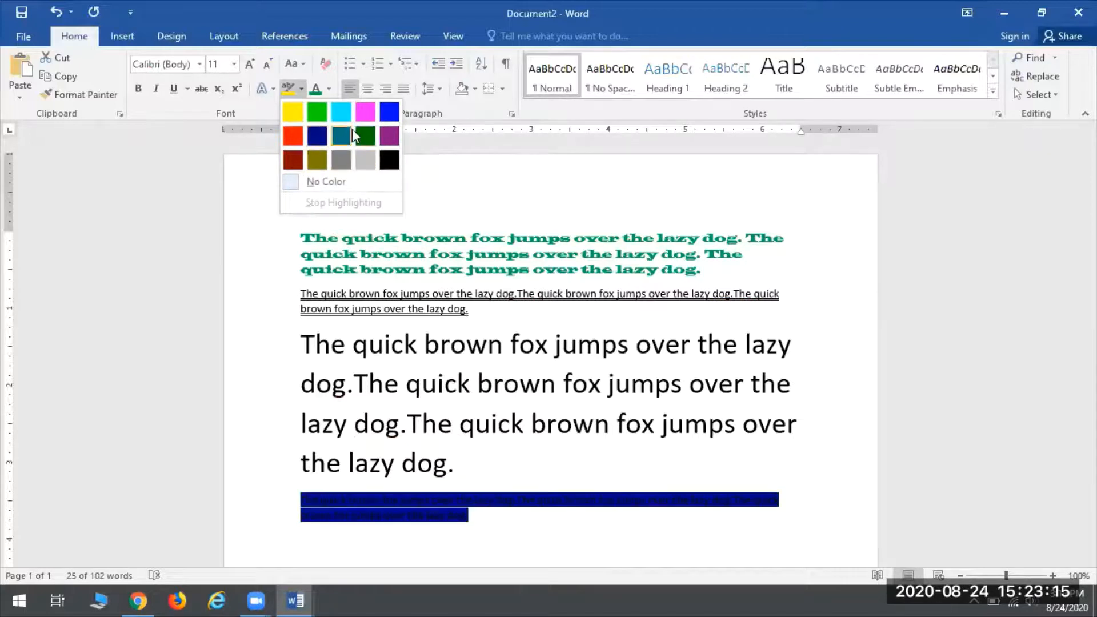
{"action": "left_click", "coordinate": [393, 140]}
{"action": "left_click", "coordinate": [364, 498]}
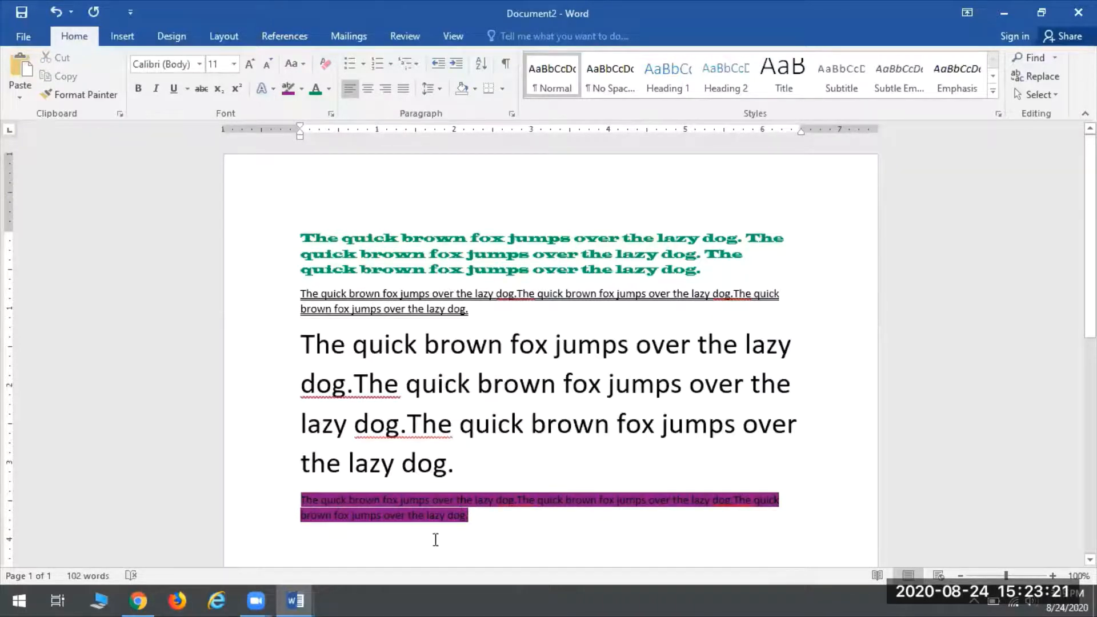
{"action": "left_click", "coordinate": [541, 413]}
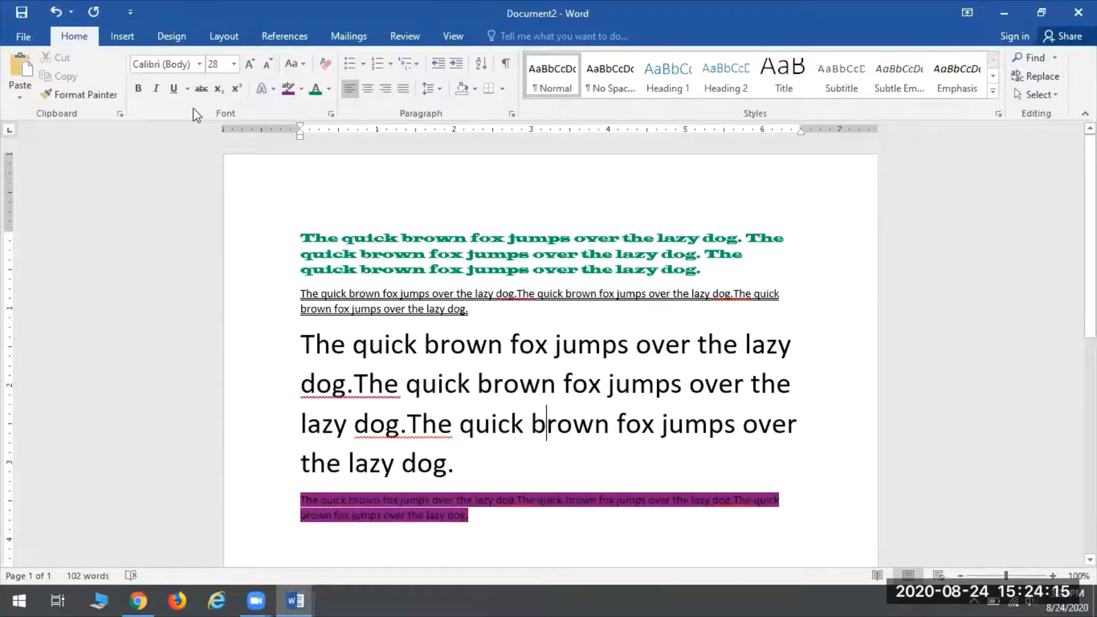
{"action": "left_click", "coordinate": [57, 13]}
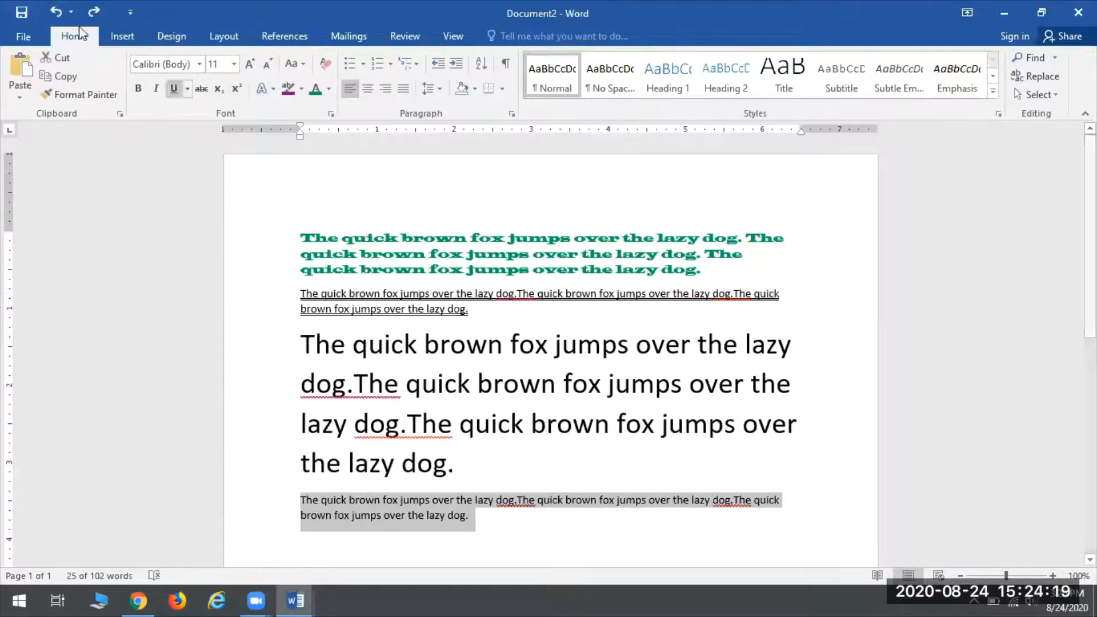
{"action": "left_click", "coordinate": [54, 14]}
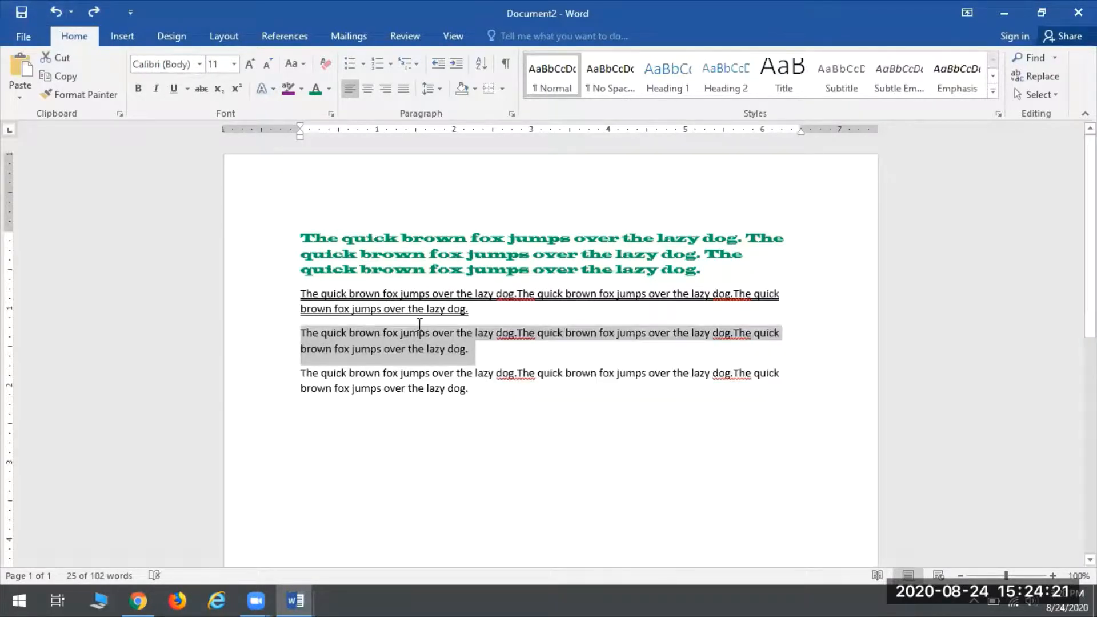
{"action": "left_click", "coordinate": [54, 13]}
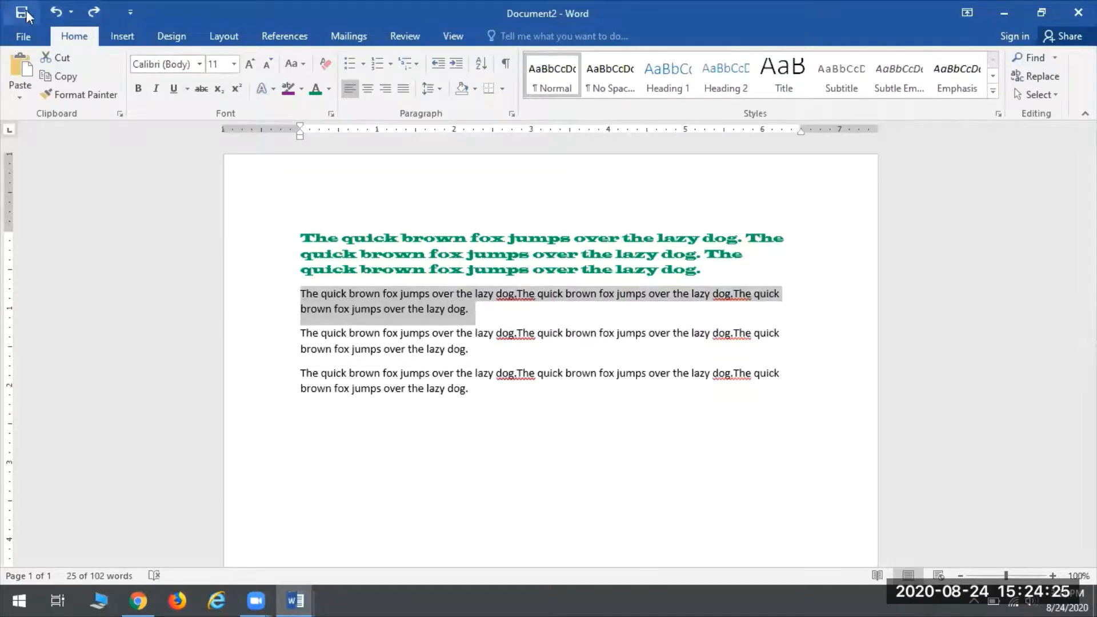
{"action": "left_click", "coordinate": [55, 13]}
{"action": "key", "text": "ctrl+z"}
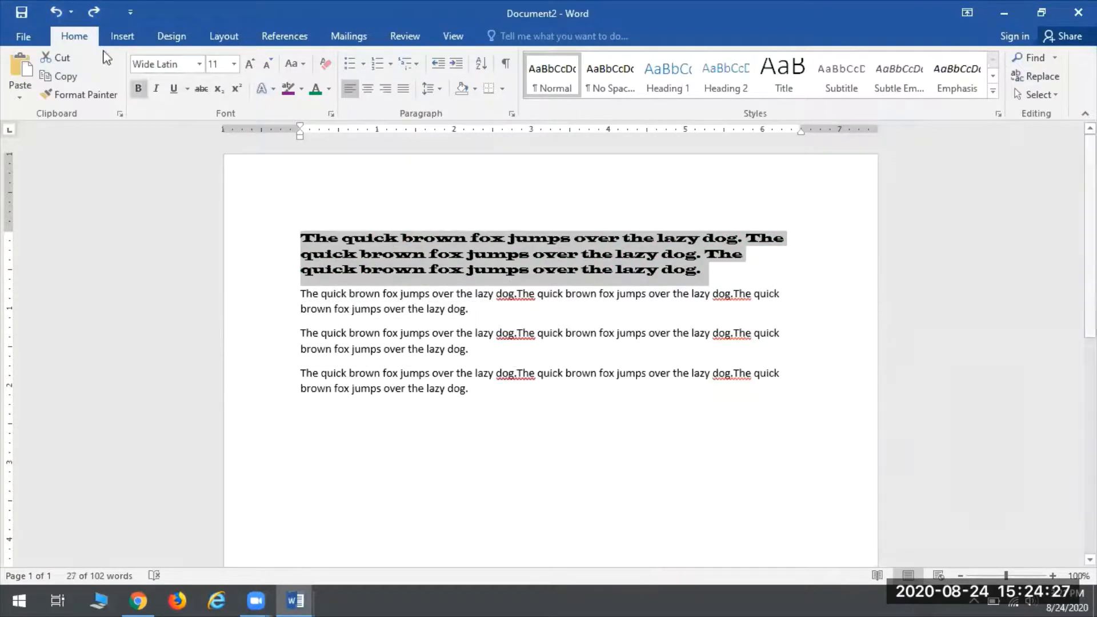
{"action": "left_click", "coordinate": [54, 13]}
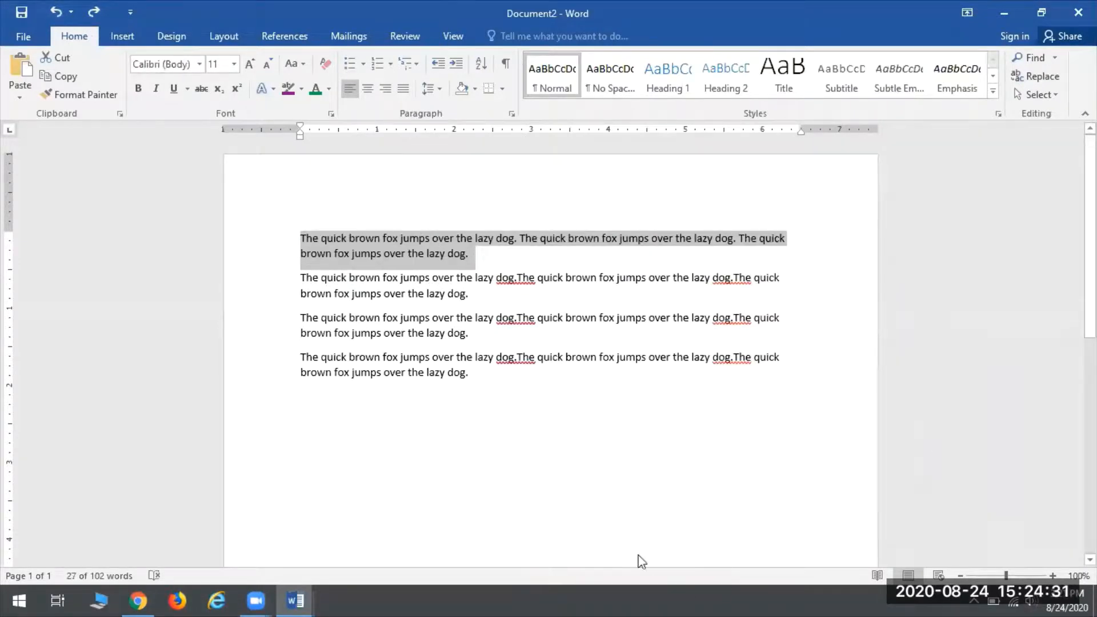
{"action": "left_click", "coordinate": [52, 13]}
{"action": "left_click", "coordinate": [54, 13]}
{"action": "left_click", "coordinate": [54, 13]}
{"action": "left_click", "coordinate": [54, 13]}
{"action": "left_click", "coordinate": [55, 14]}
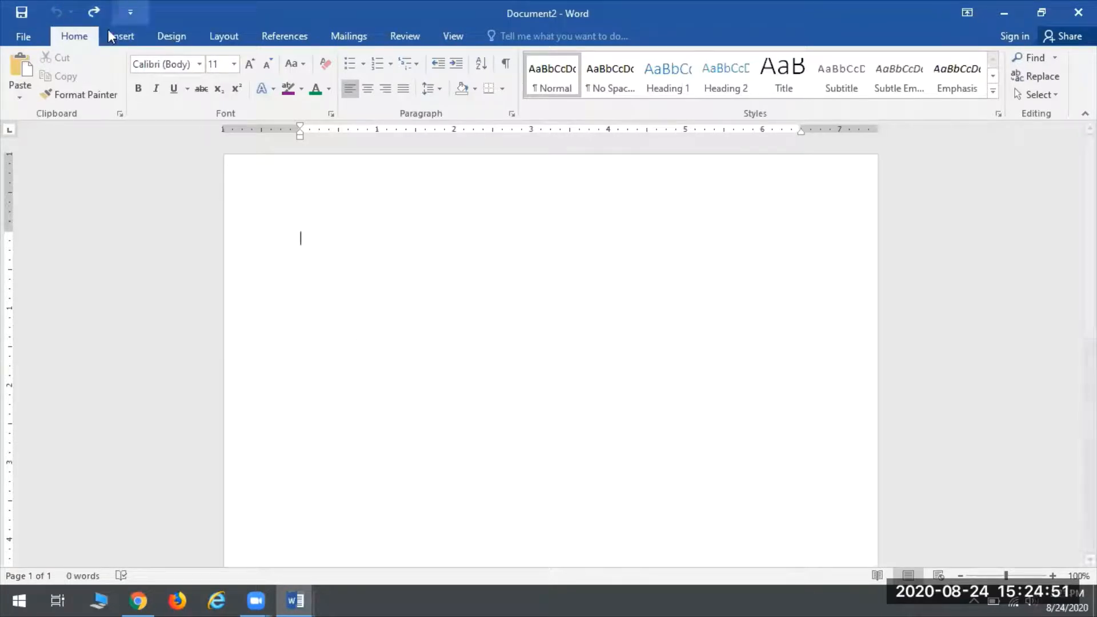
{"action": "left_click", "coordinate": [97, 12]}
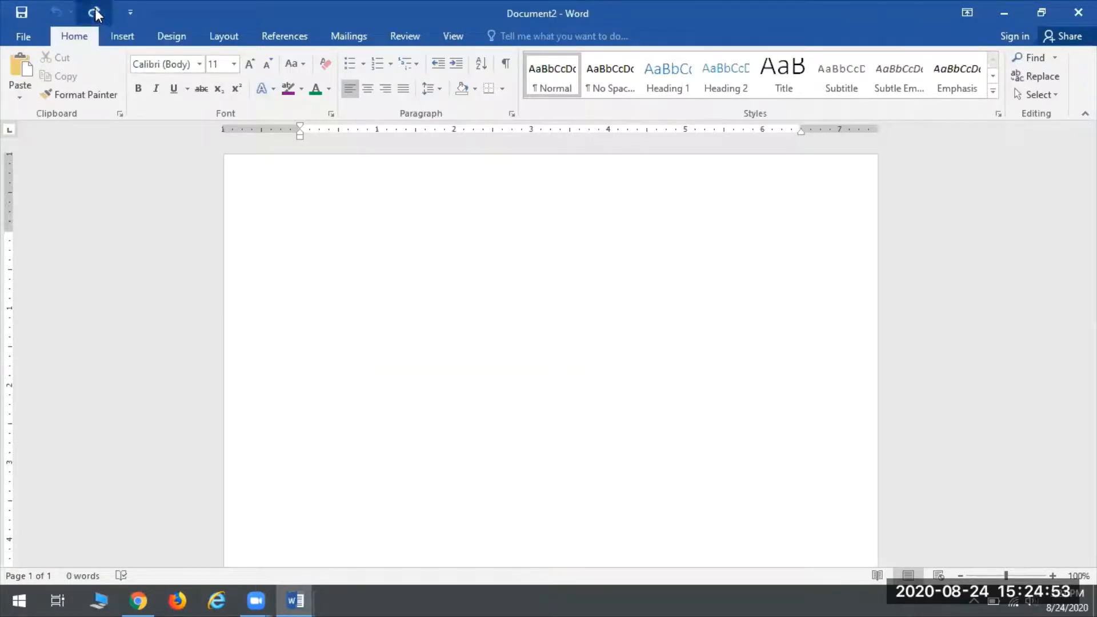
{"action": "type", "text": "4"}
{"action": "key", "text": "Return"}
{"action": "left_click", "coordinate": [96, 12]}
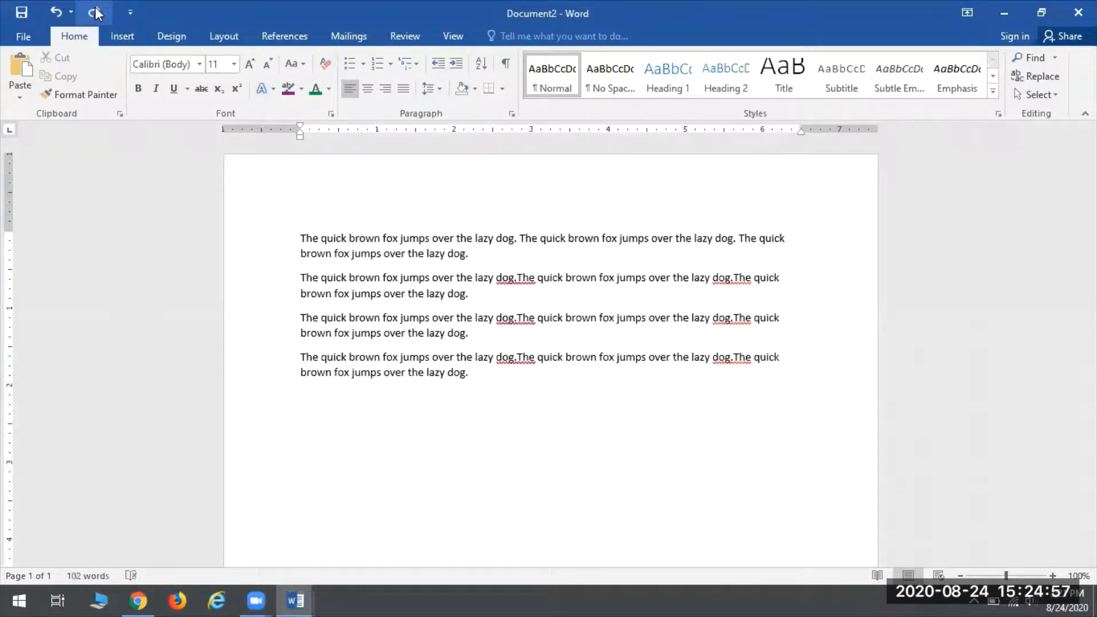
{"action": "left_click", "coordinate": [95, 10]}
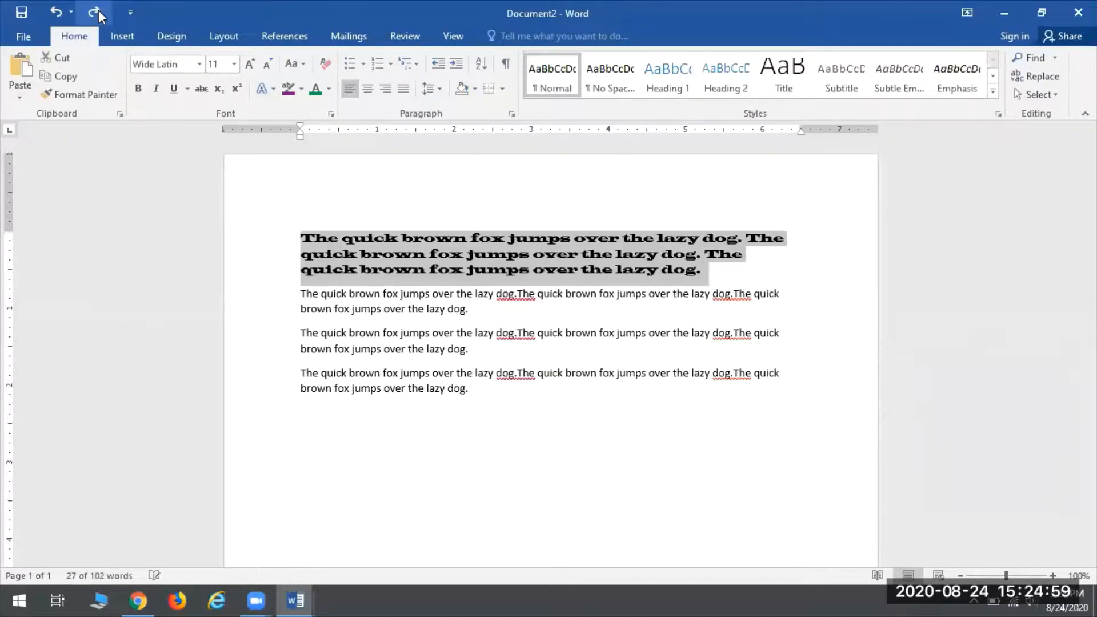
{"action": "left_click", "coordinate": [98, 11]}
{"action": "left_click", "coordinate": [98, 10]}
{"action": "left_click", "coordinate": [97, 11]}
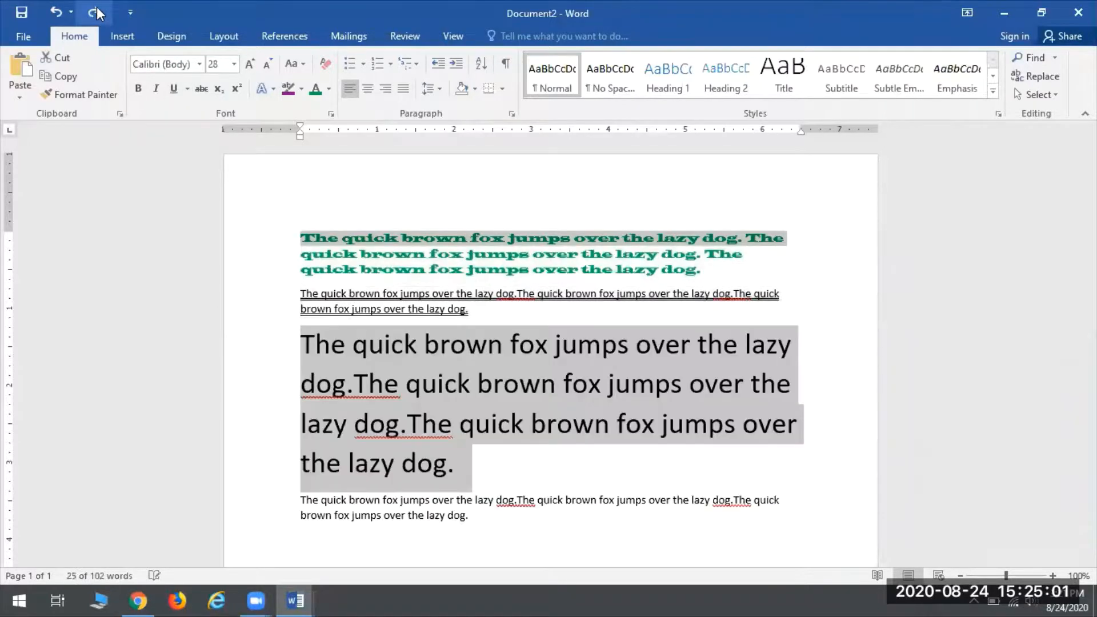
{"action": "left_click", "coordinate": [98, 12]}
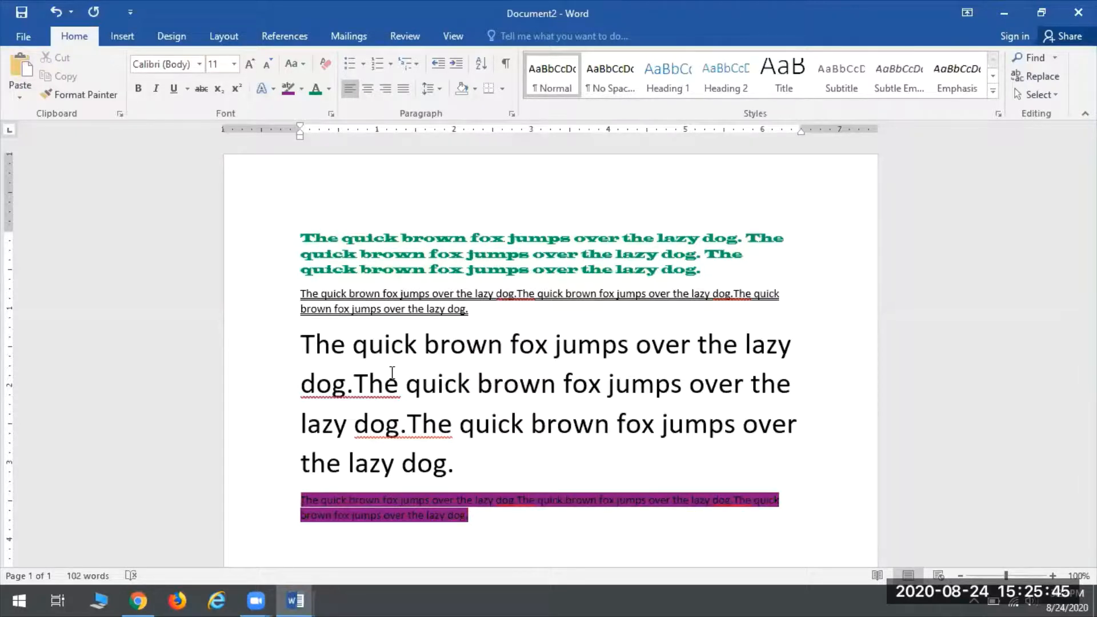
Step: Create a new blank Document3 with Ctrl+N, then return to the Dreams Poem document
{"action": "key", "text": "ctrl+n"}
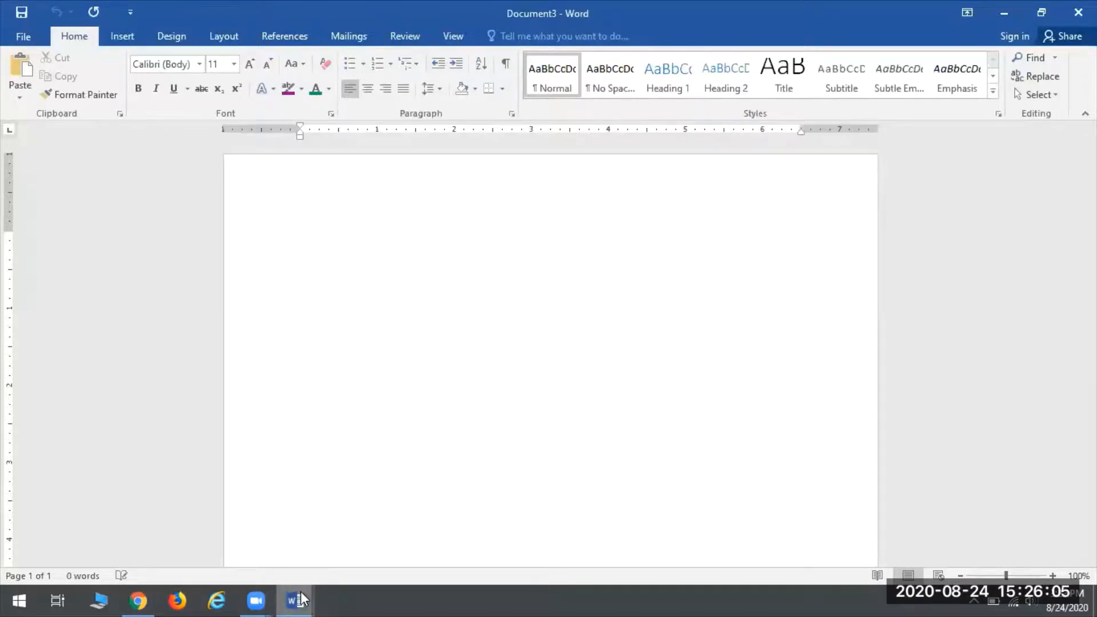
{"action": "mouse_move", "coordinate": [298, 598]}
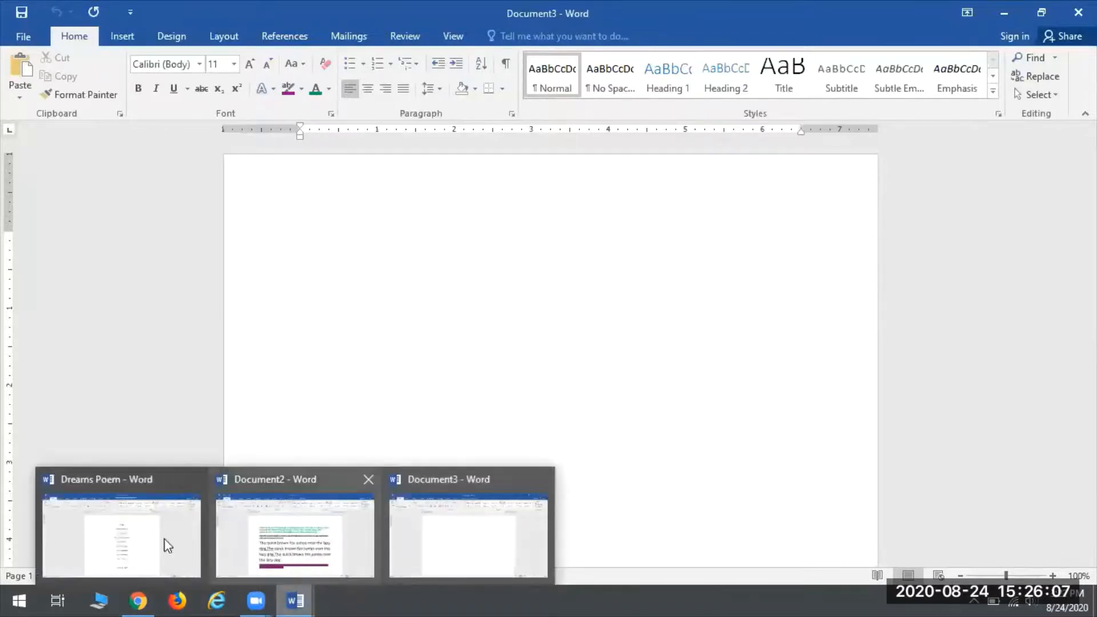
{"action": "left_click", "coordinate": [124, 527]}
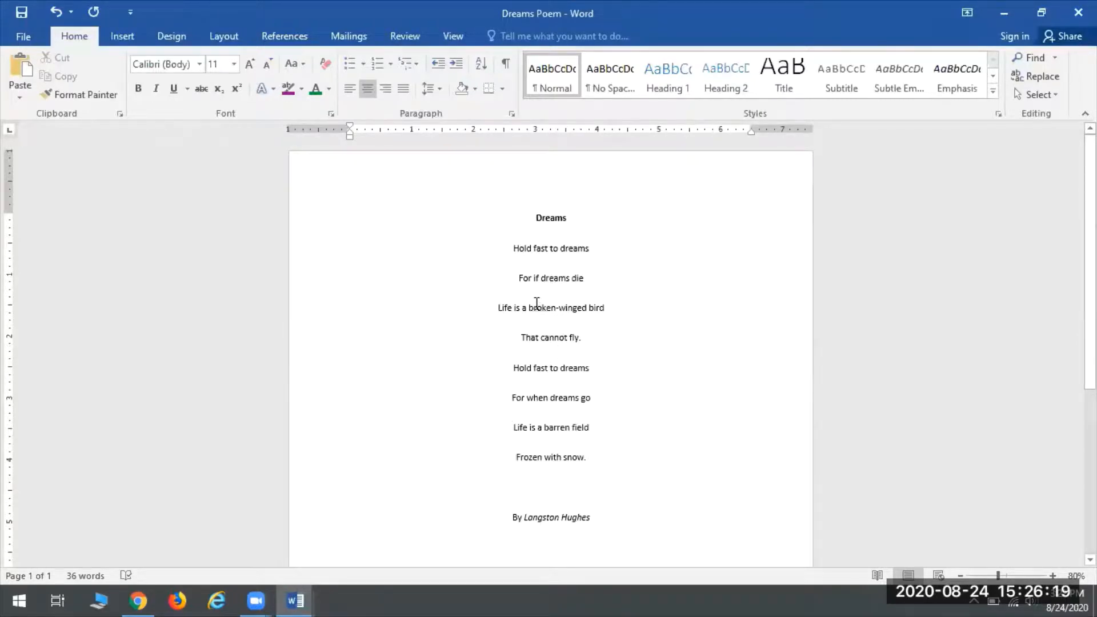
Step: Select the entire Dreams poem for copying, then go to the blank Document3
{"action": "key", "text": "ctrl+a"}
{"action": "key", "text": "ctrl+c"}
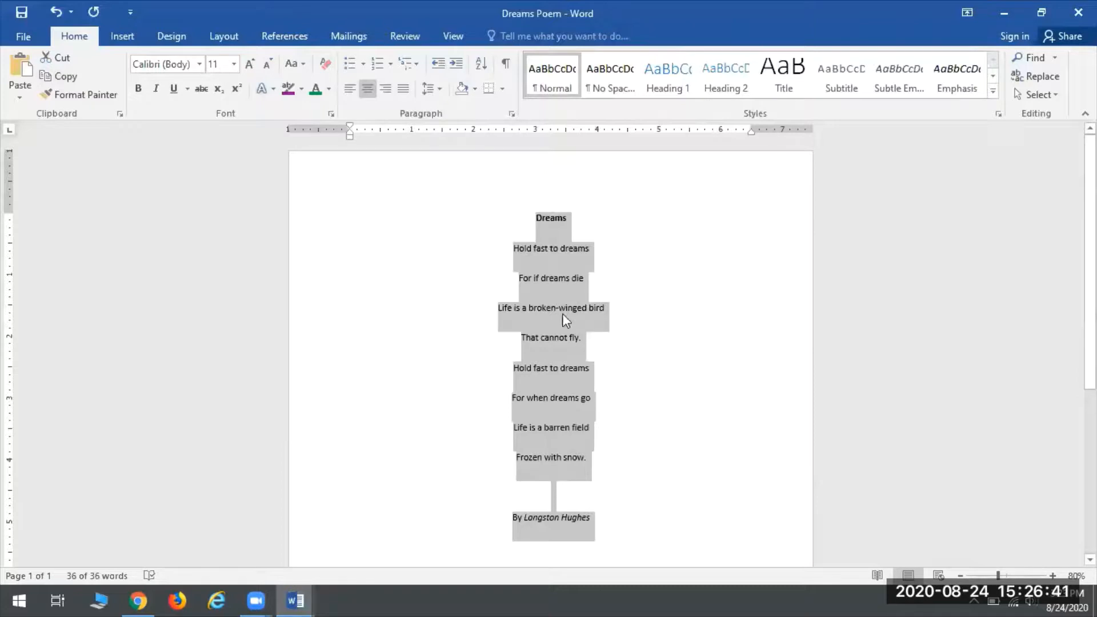
{"action": "left_click", "coordinate": [298, 598]}
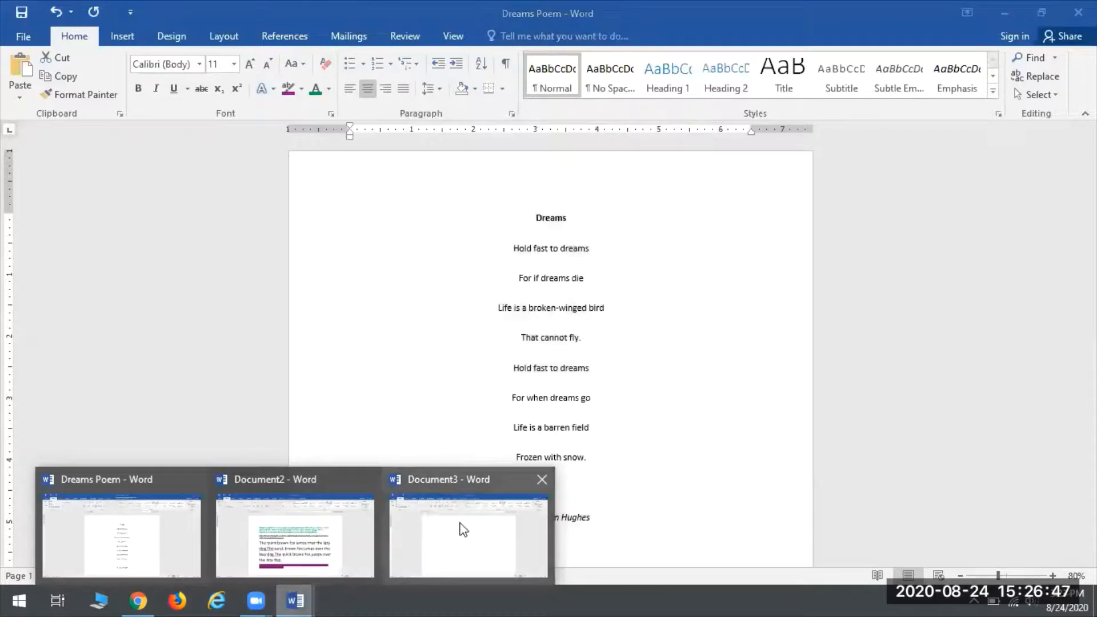
{"action": "mouse_move", "coordinate": [463, 530]}
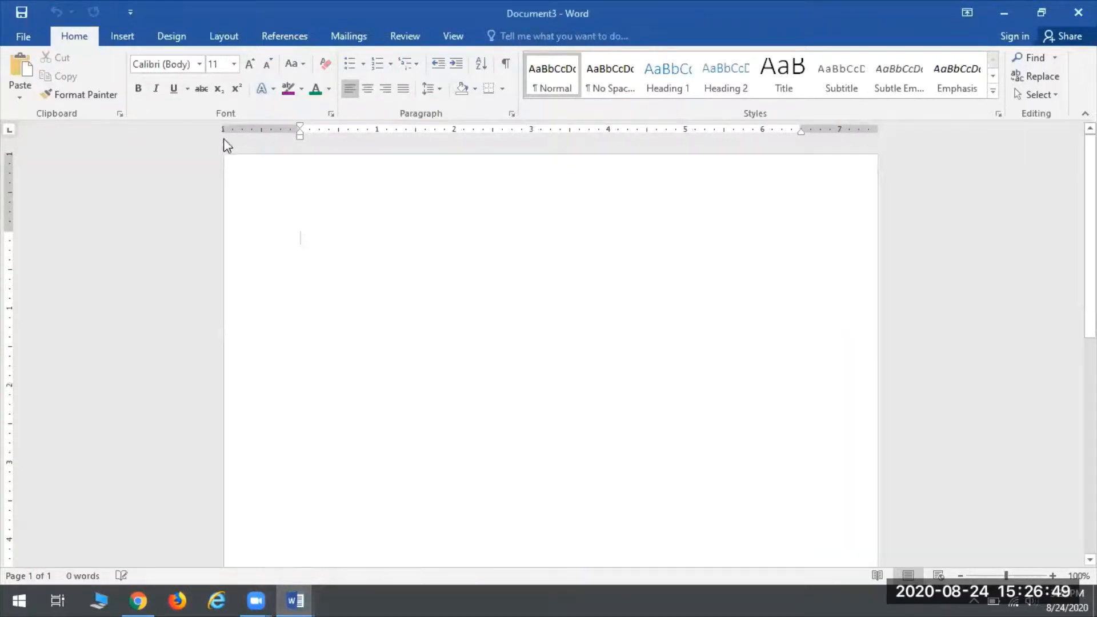
Step: Paste the Dreams poem into Document3 and zoom out to 70%
{"action": "left_click", "coordinate": [26, 69]}
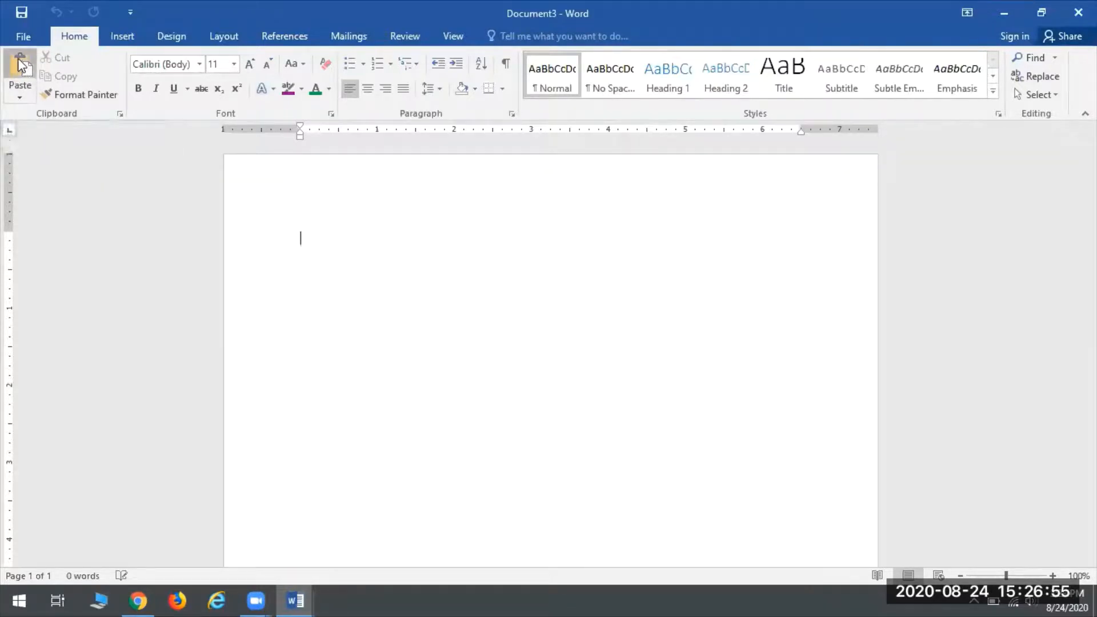
{"action": "scroll", "coordinate": [743, 472], "scroll_direction": "up", "scroll_amount": 3}
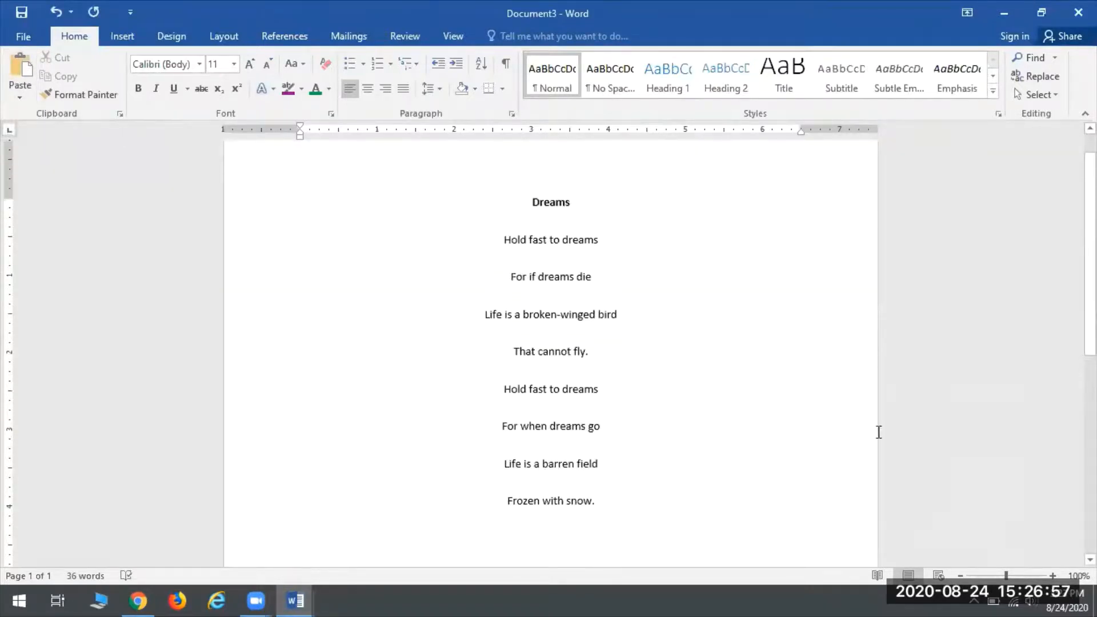
{"action": "left_click", "coordinate": [960, 575]}
{"action": "left_click", "coordinate": [960, 576]}
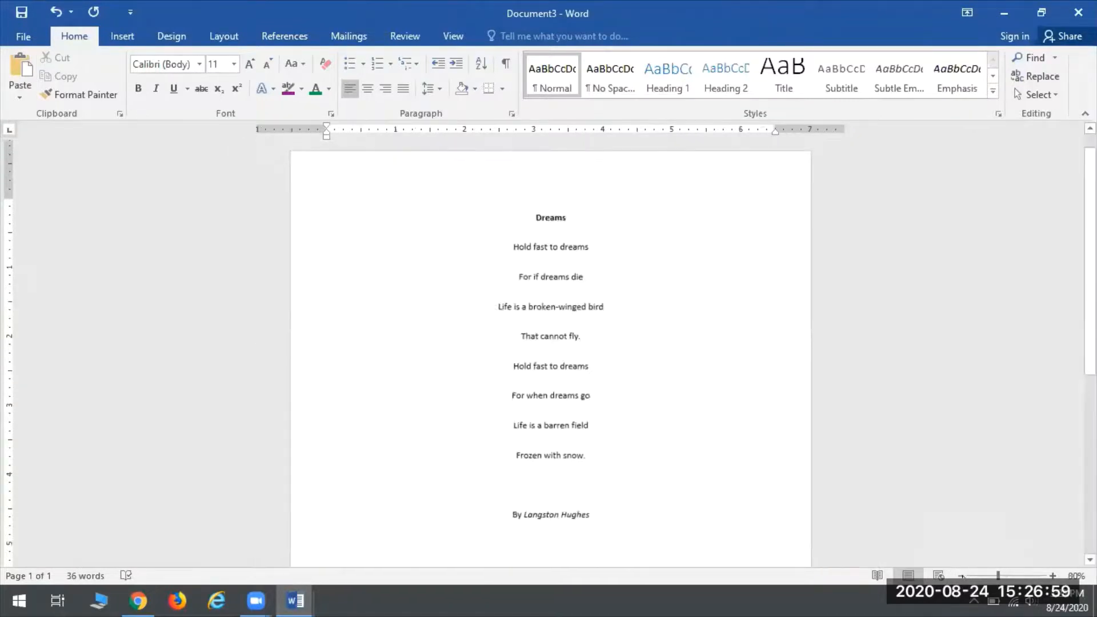
{"action": "left_click", "coordinate": [960, 576]}
{"action": "scroll", "coordinate": [561, 174], "scroll_direction": "up", "scroll_amount": 2}
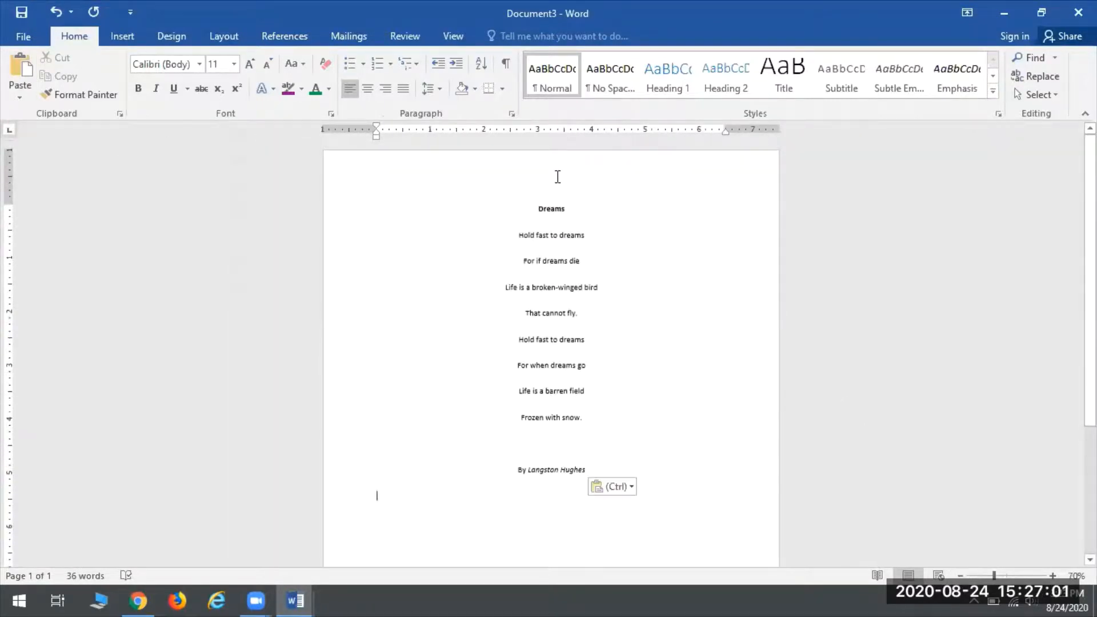
Step: Deselect the poem in Dreams Poem, check Document3, then return to Document2
{"action": "mouse_move", "coordinate": [295, 600]}
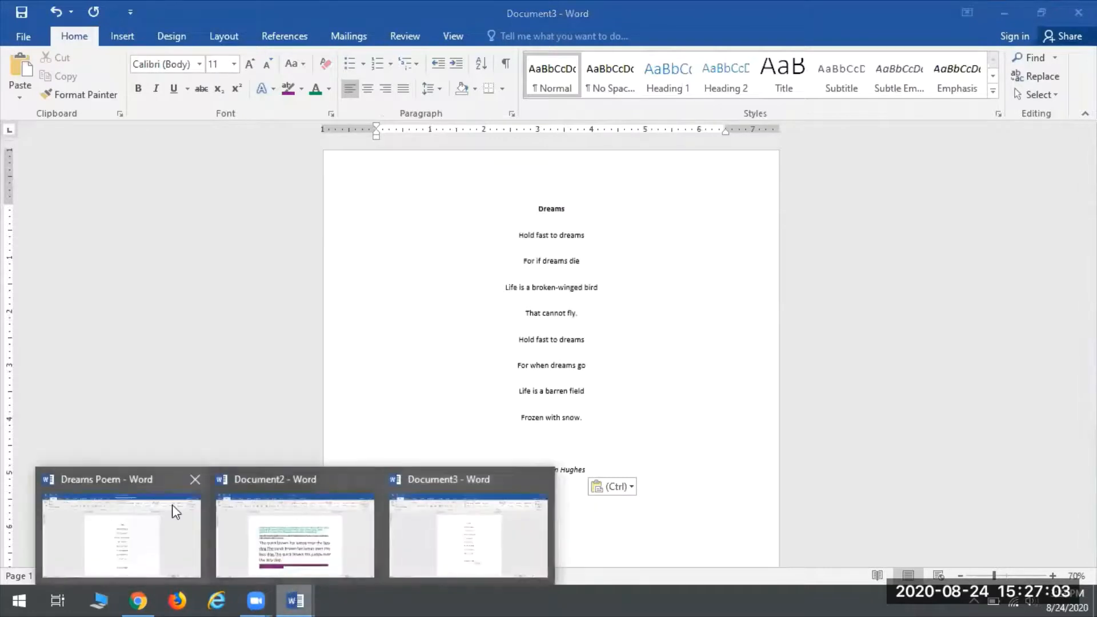
{"action": "left_click", "coordinate": [137, 517]}
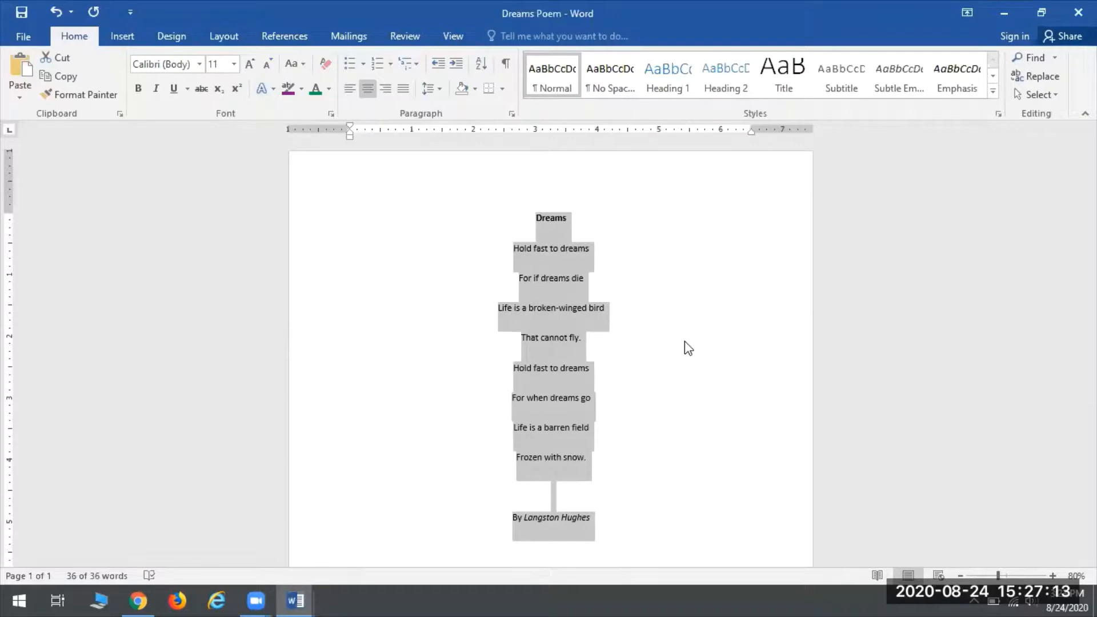
{"action": "scroll", "coordinate": [748, 477], "scroll_direction": "down", "scroll_amount": 2}
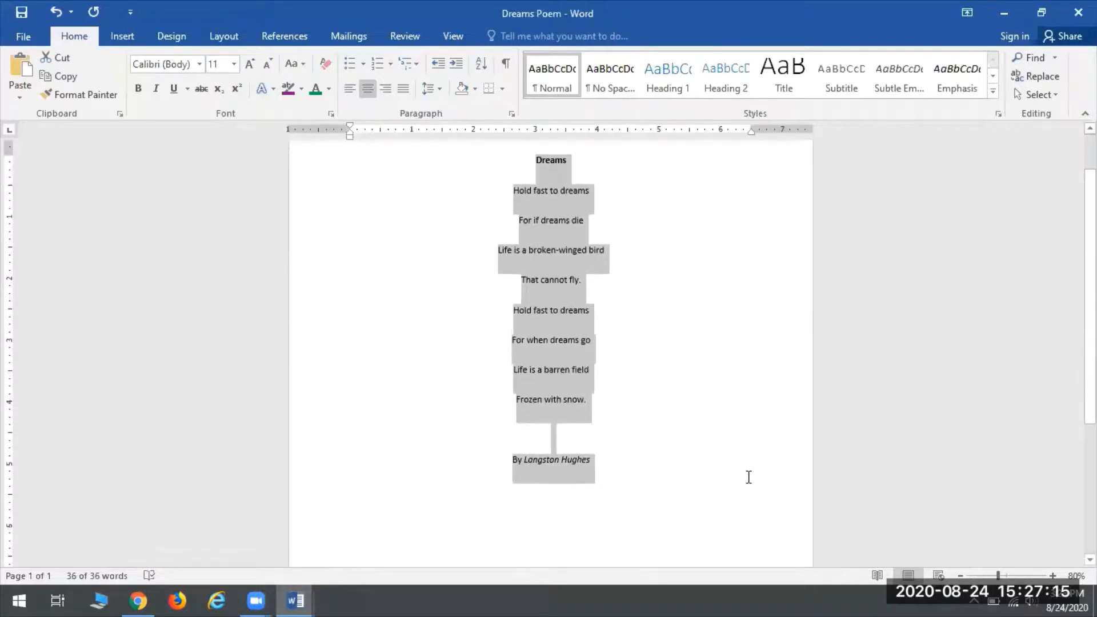
{"action": "left_click", "coordinate": [495, 526]}
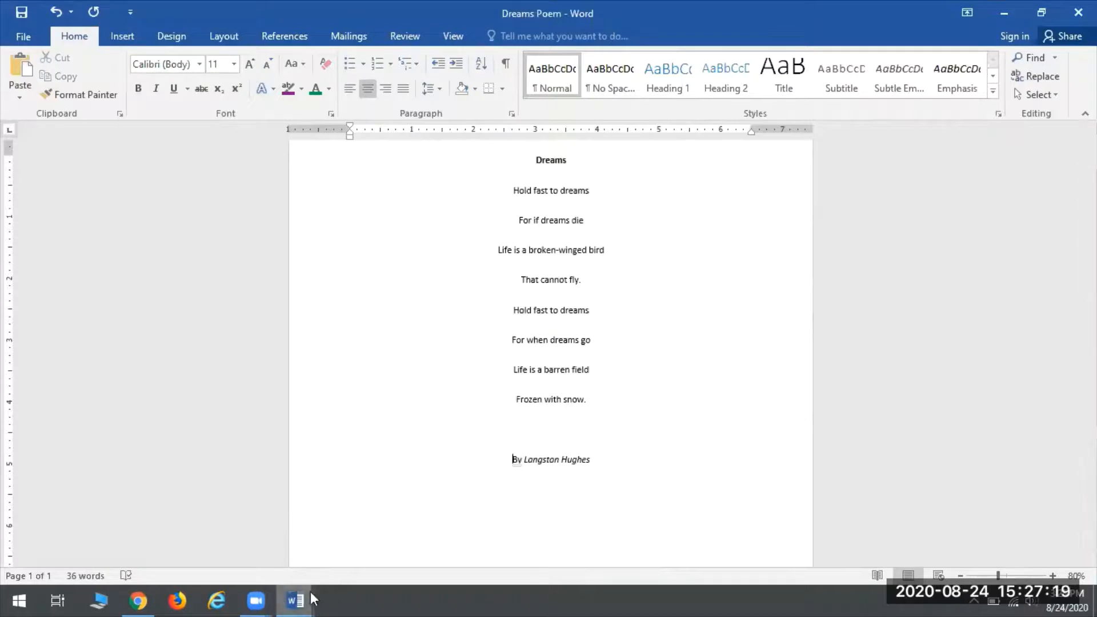
{"action": "mouse_move", "coordinate": [311, 598]}
{"action": "left_click", "coordinate": [399, 543]}
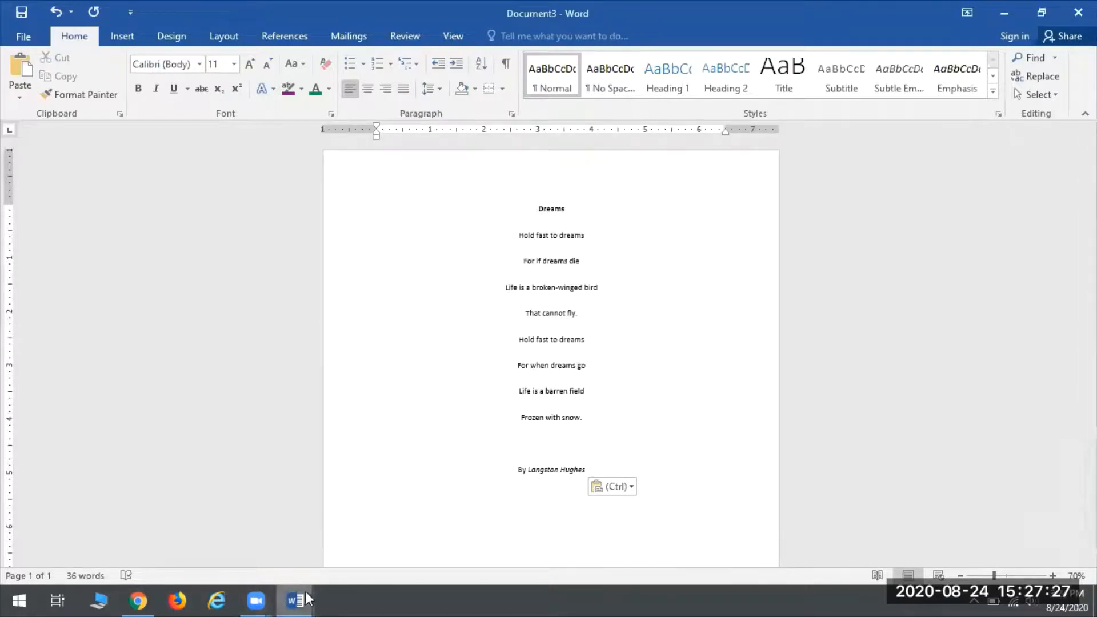
{"action": "mouse_move", "coordinate": [306, 596]}
{"action": "left_click", "coordinate": [294, 527]}
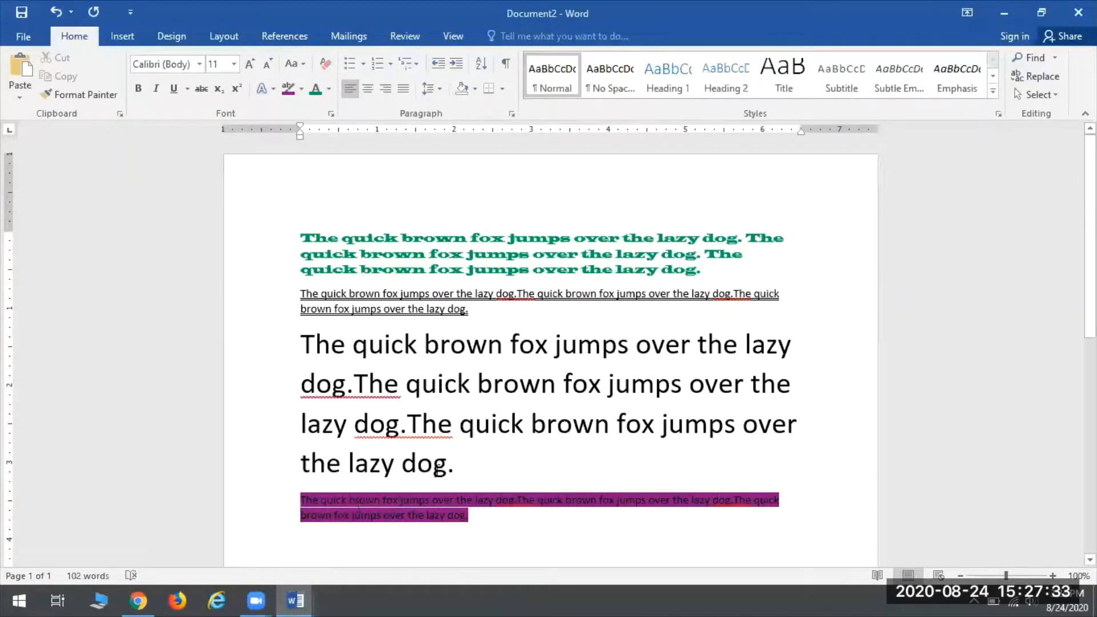
Step: Cut the purple-highlighted fourth paragraph out of Document2, leaving 77 words
{"action": "left_click_drag", "start_coordinate": [468, 516], "coordinate": [292, 493]}
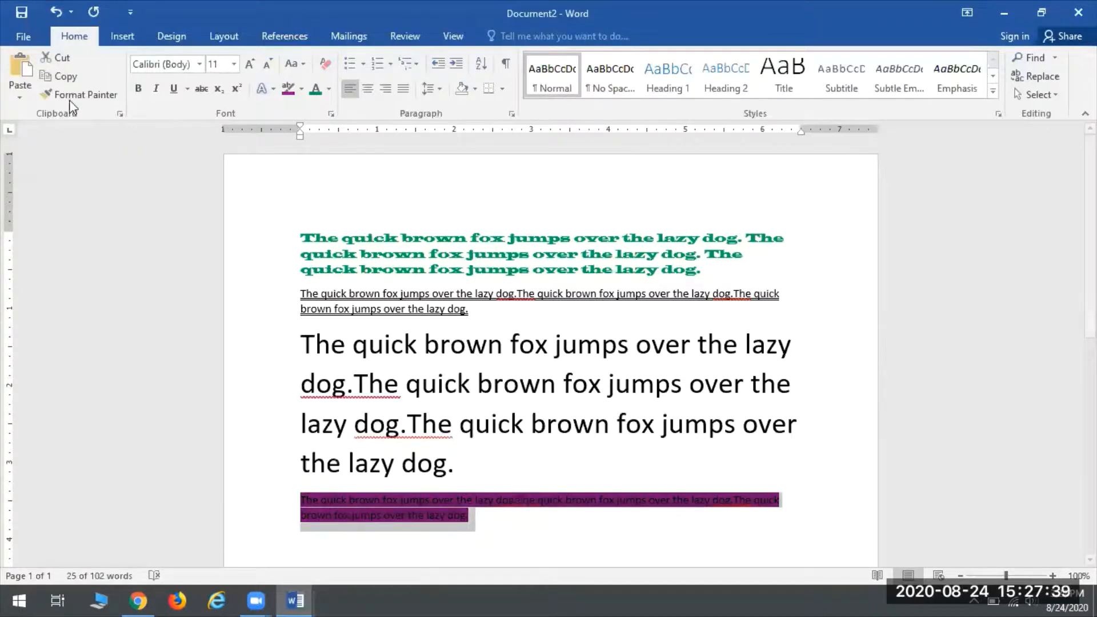
{"action": "left_click", "coordinate": [53, 59]}
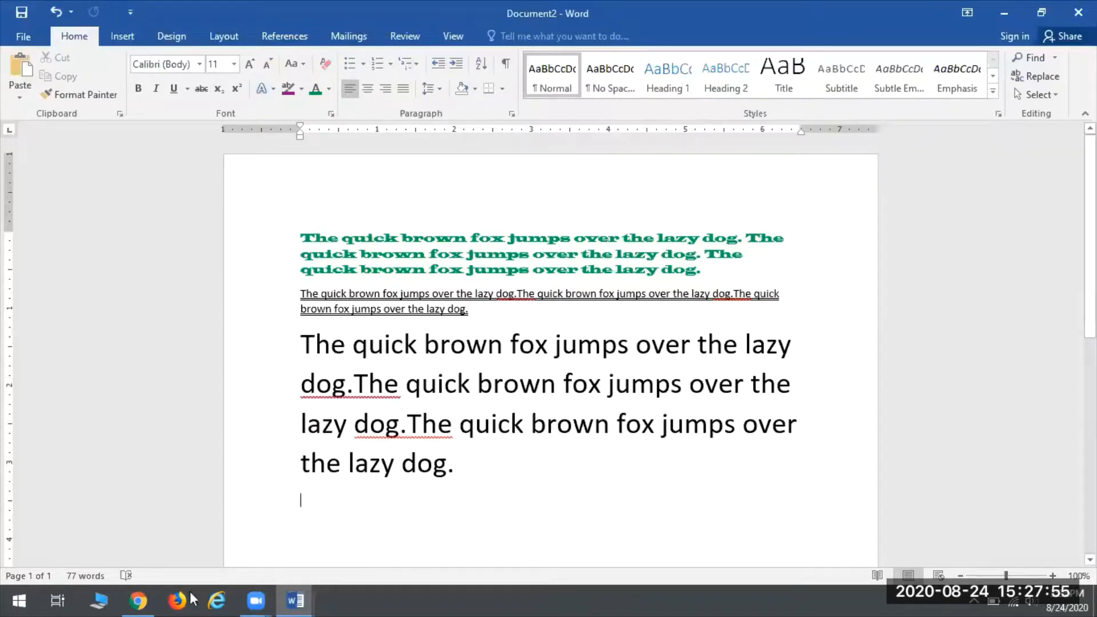
{"action": "left_click", "coordinate": [296, 600]}
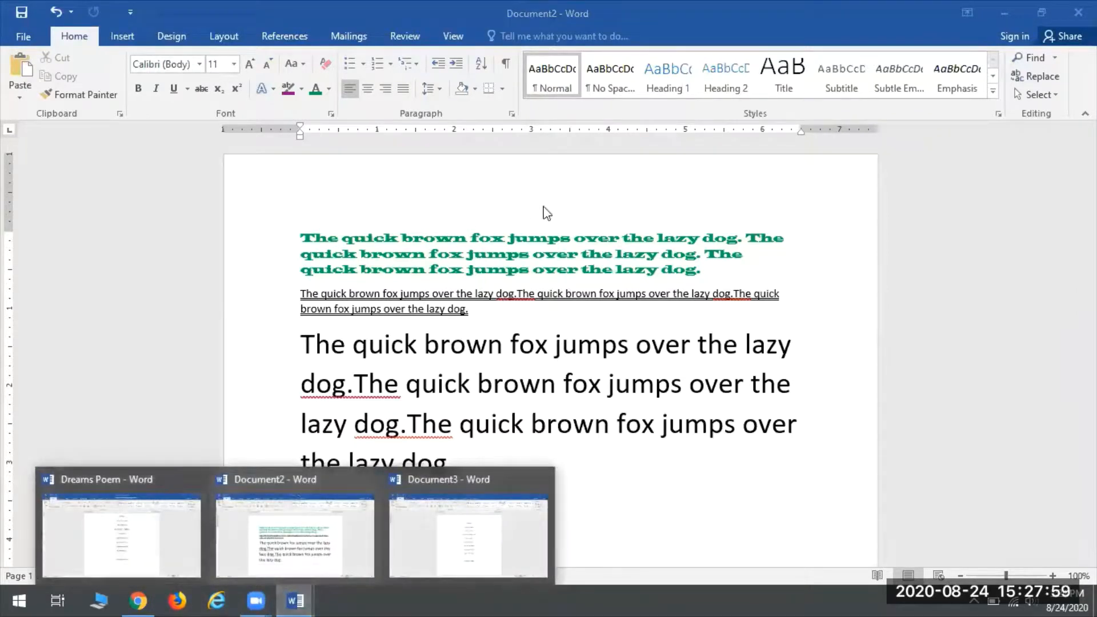
{"action": "left_click", "coordinate": [444, 520]}
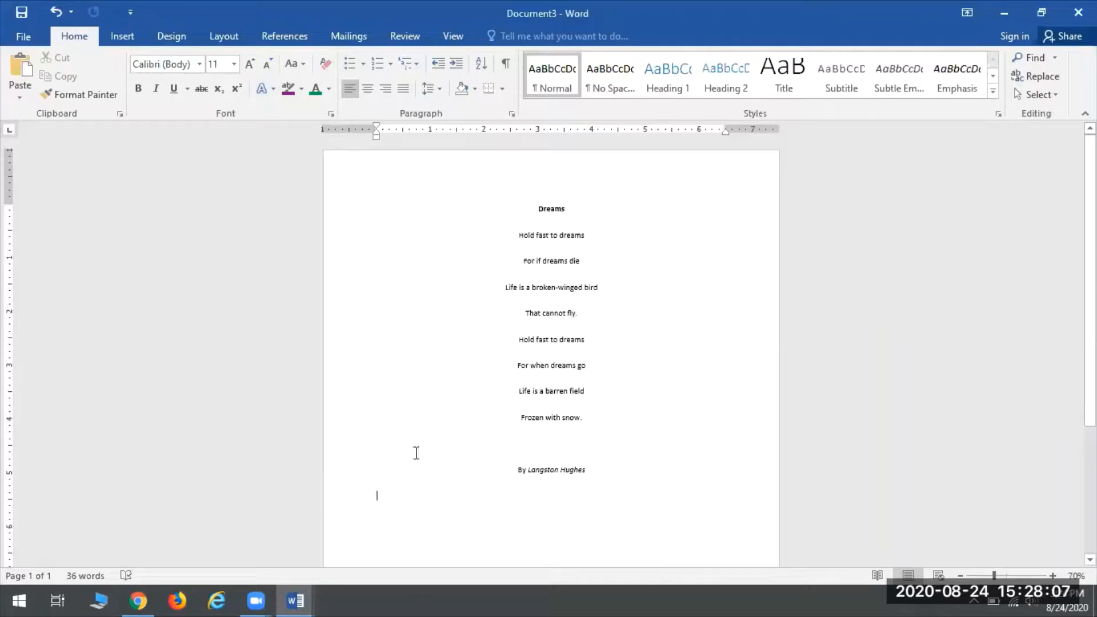
{"action": "left_click", "coordinate": [555, 288]}
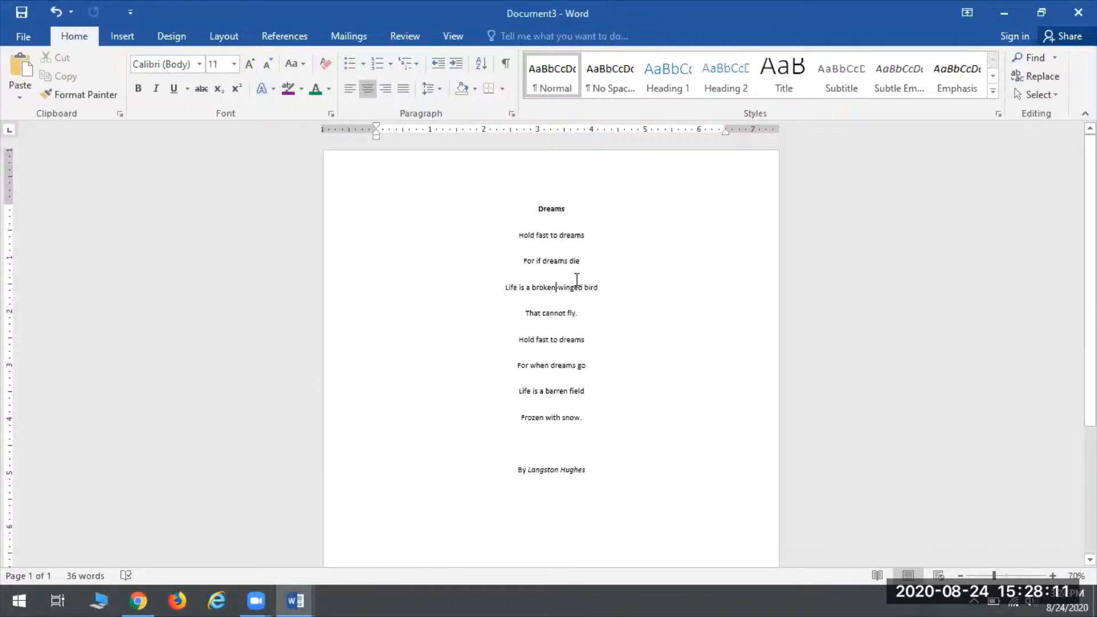
{"action": "left_click", "coordinate": [25, 70]}
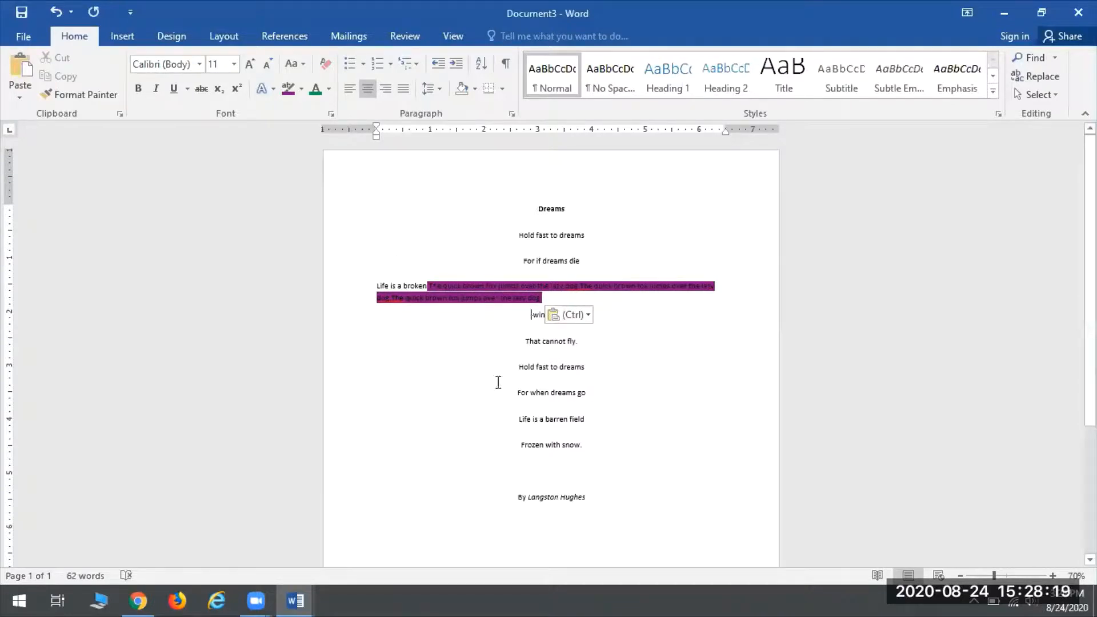
{"action": "left_click", "coordinate": [55, 3]}
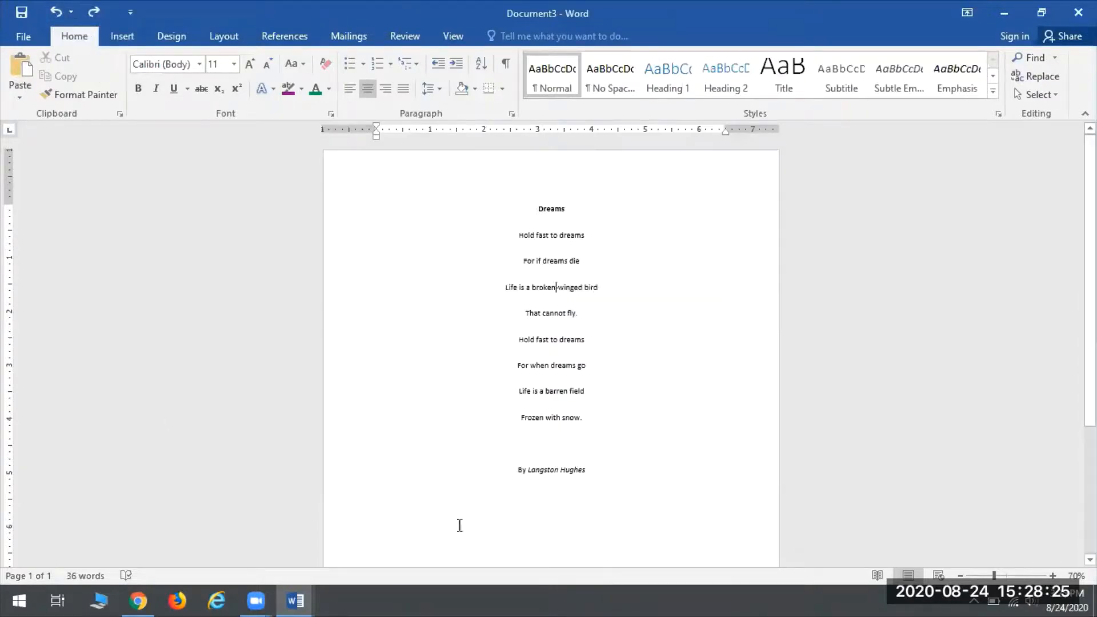
{"action": "double_click", "coordinate": [388, 503]}
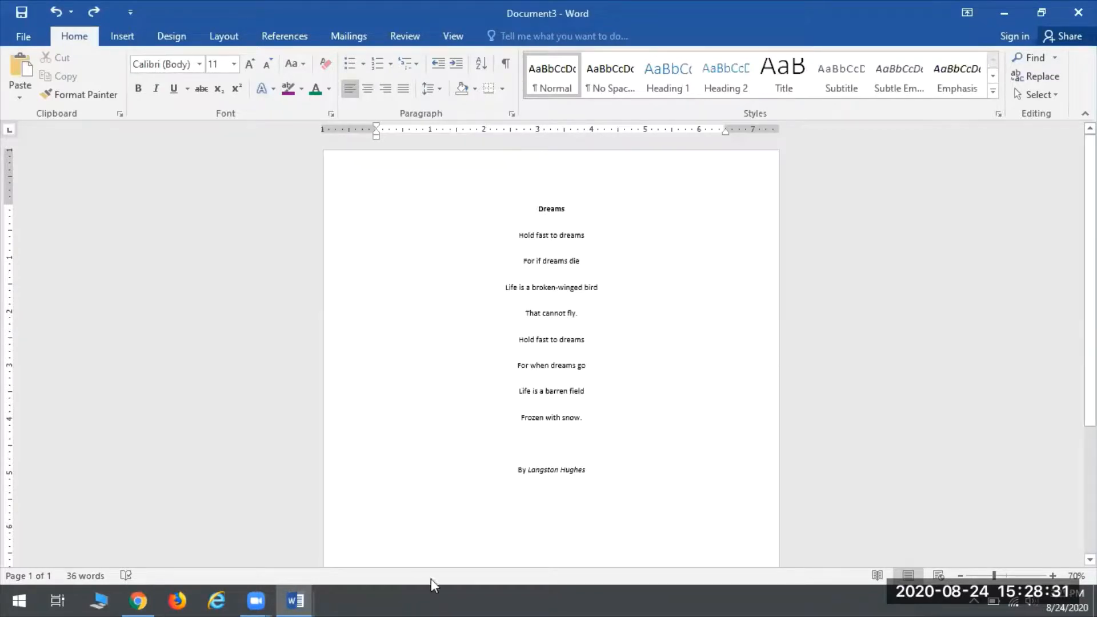
Step: Paste three copies of the highlighted quick brown fox paragraph below the byline
{"action": "left_click", "coordinate": [29, 63]}
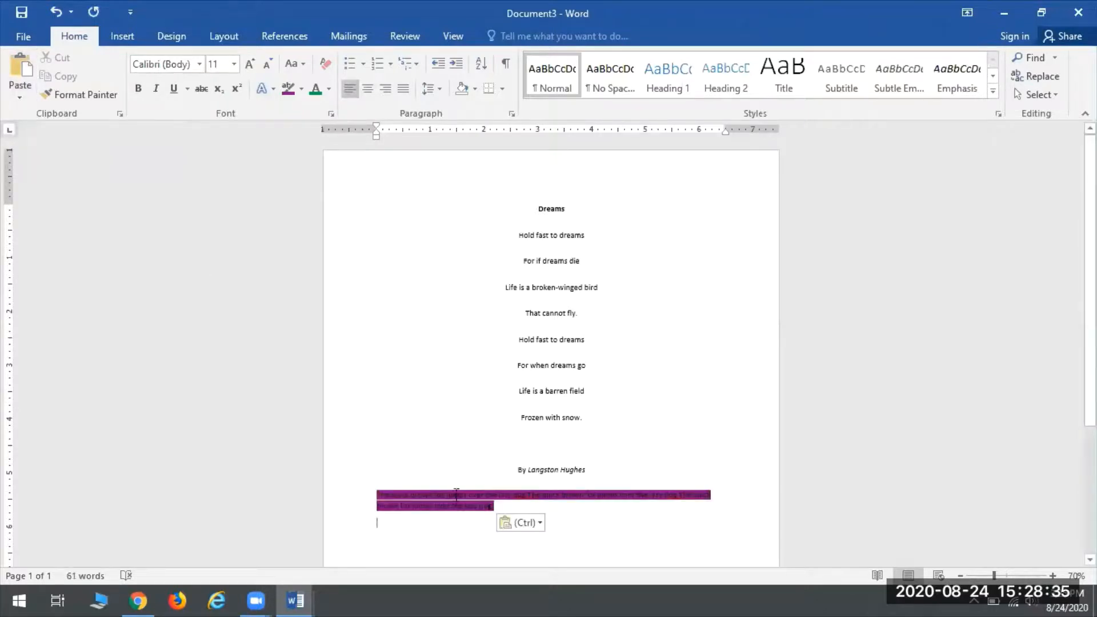
{"action": "left_click", "coordinate": [21, 68]}
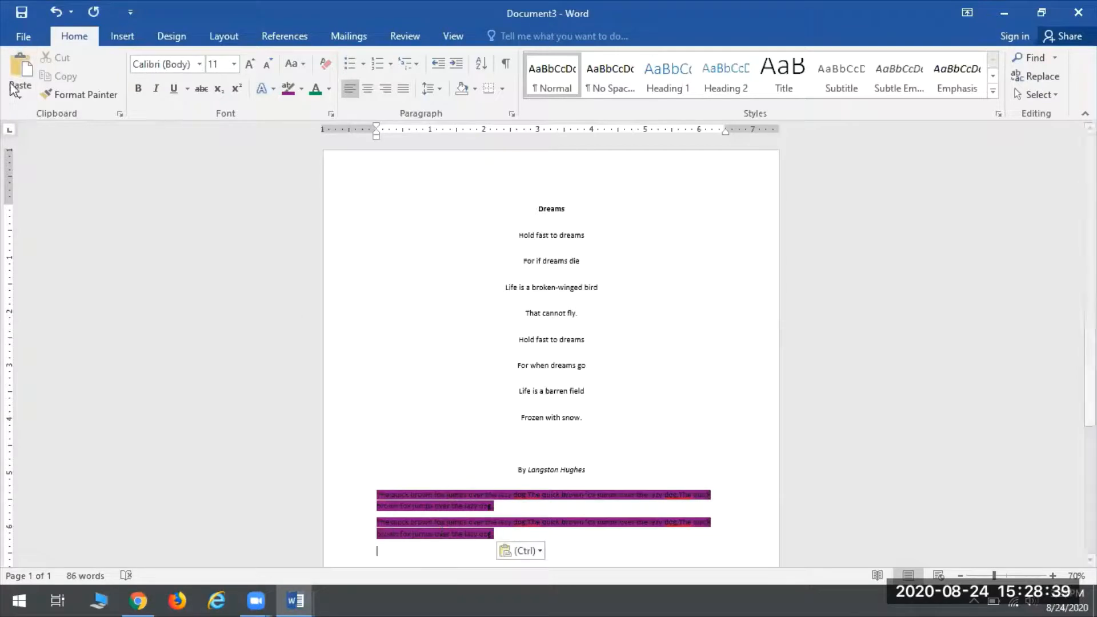
{"action": "left_click", "coordinate": [13, 52]}
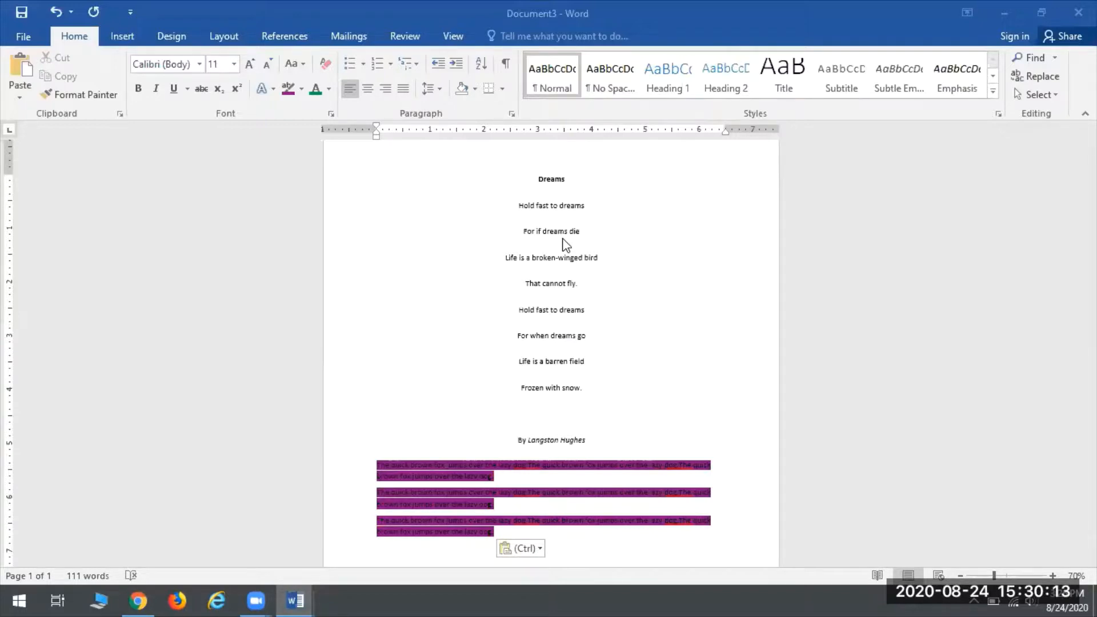
Step: Delete the last two pasted paragraphs, leaving one highlighted copy at 61 words
{"action": "left_click", "coordinate": [577, 413]}
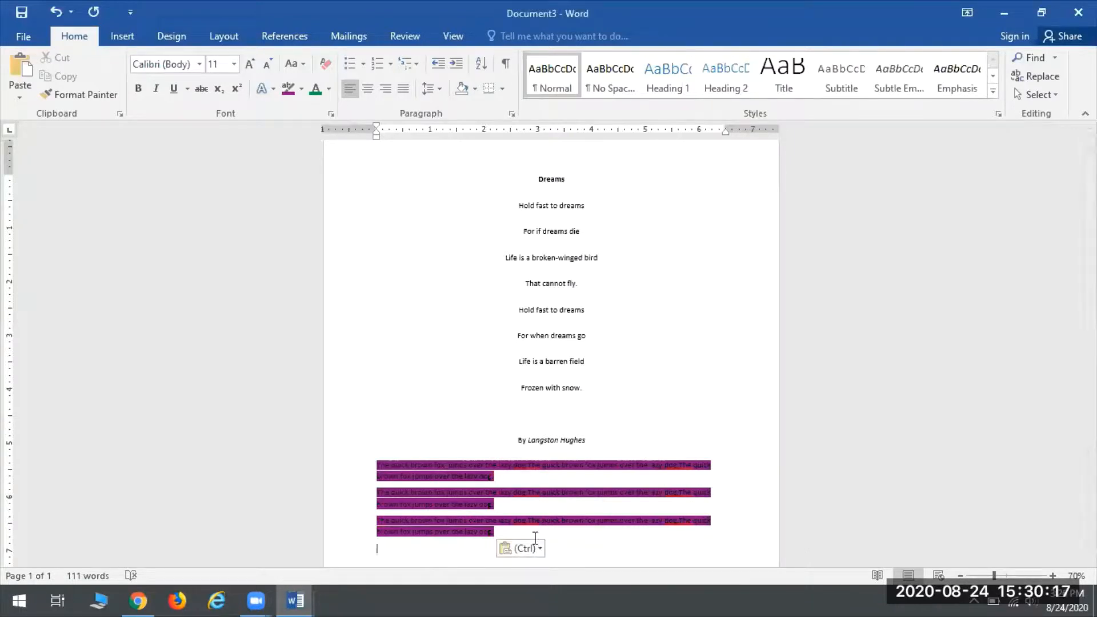
{"action": "scroll", "coordinate": [515, 530], "scroll_direction": "down", "scroll_amount": 3}
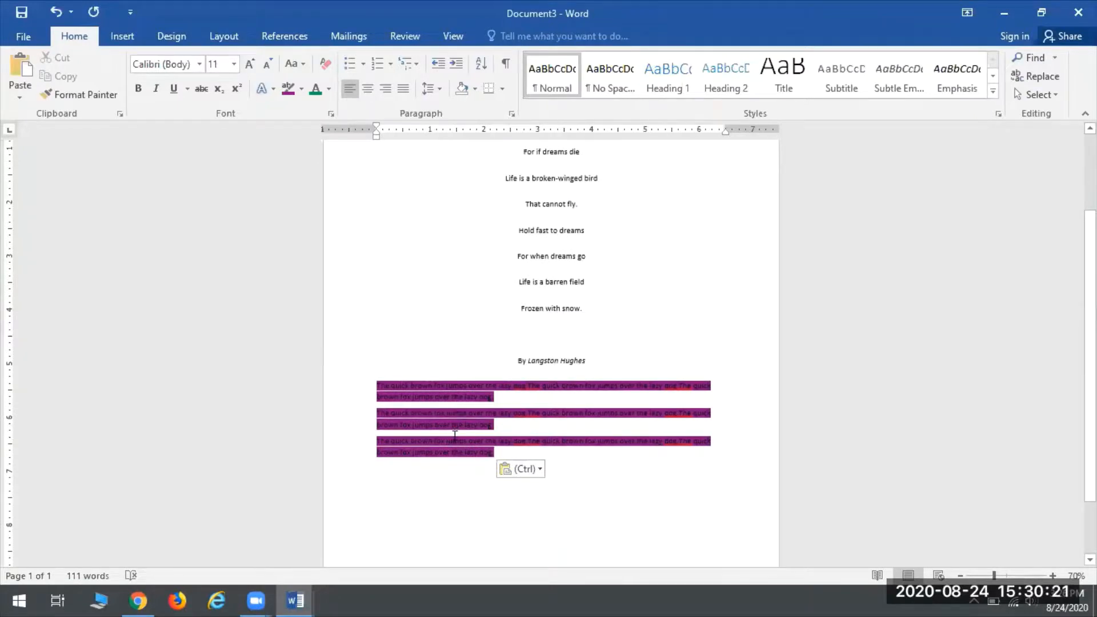
{"action": "left_click_drag", "start_coordinate": [400, 428], "coordinate": [371, 412]}
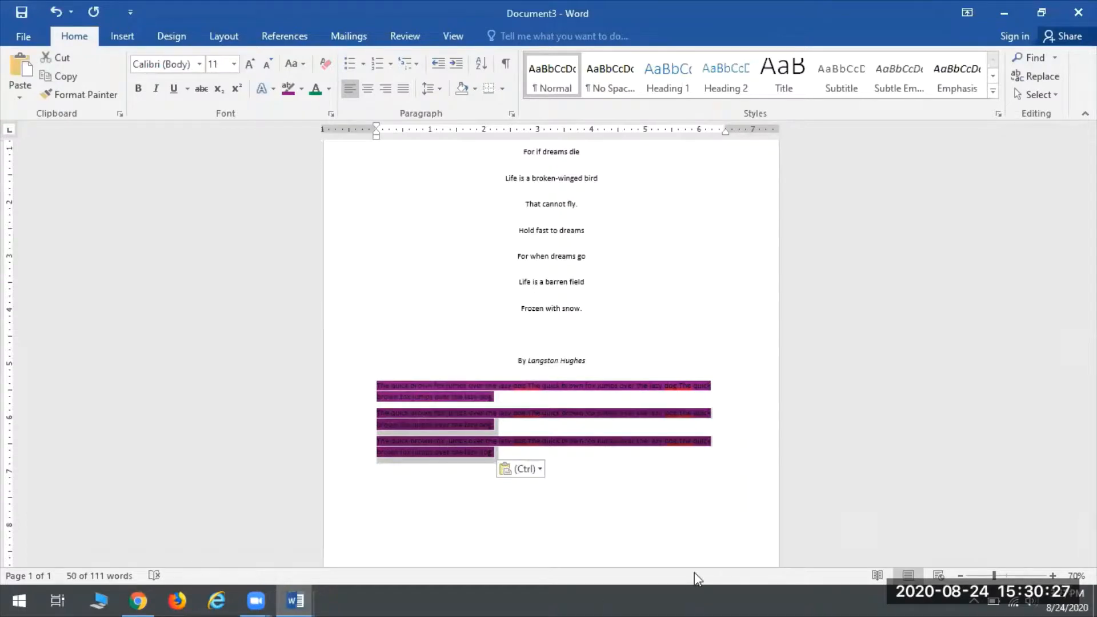
{"action": "key", "text": "Delete"}
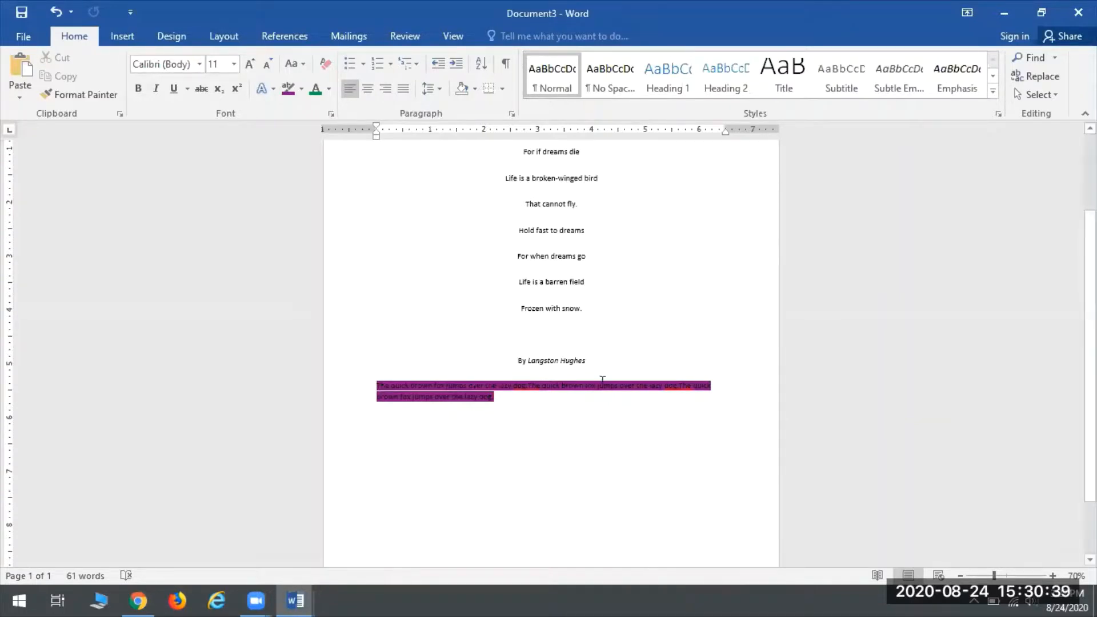
{"action": "scroll", "coordinate": [551, 512], "scroll_direction": "up", "scroll_amount": 1}
{"action": "scroll", "coordinate": [507, 514], "scroll_direction": "up", "scroll_amount": 2}
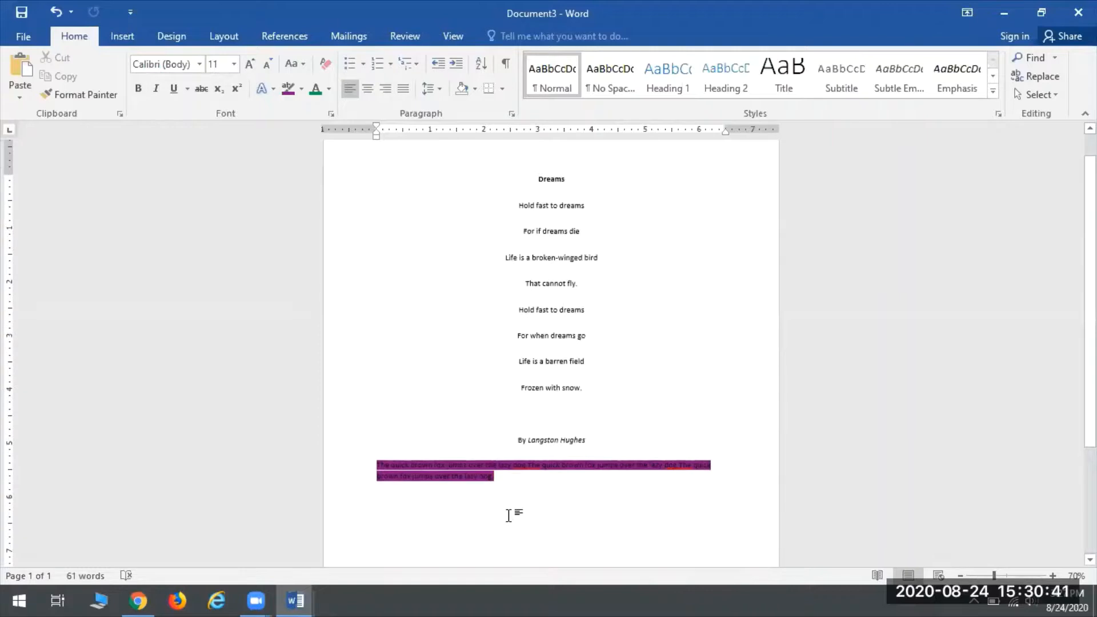
{"action": "scroll", "coordinate": [509, 516], "scroll_direction": "up", "scroll_amount": 1}
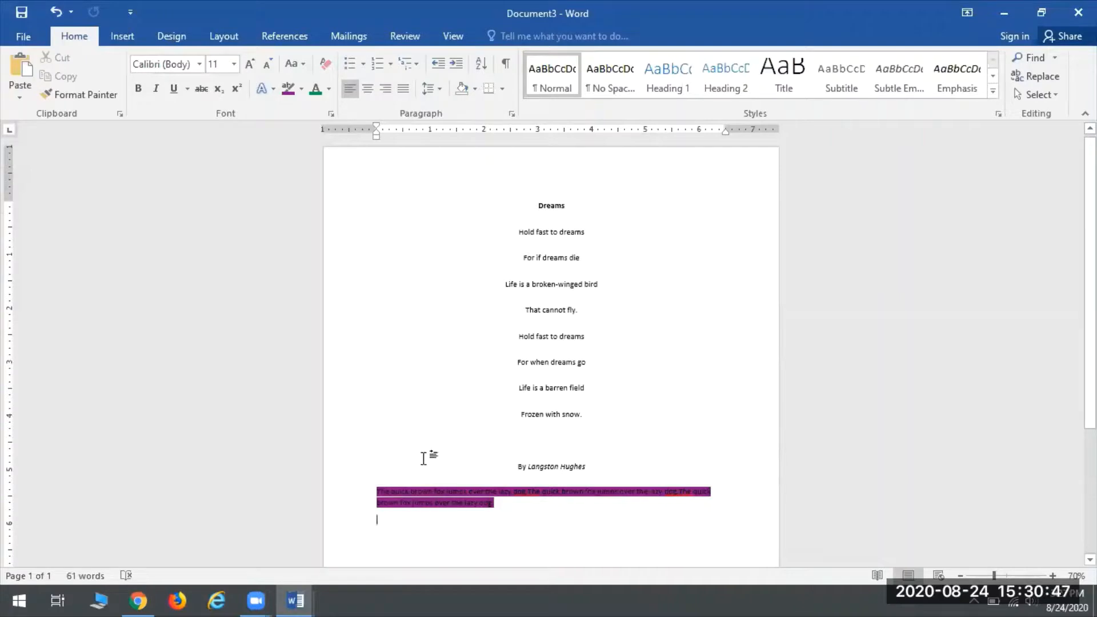
Step: Drag the remaining highlighted quick brown fox paragraph above the Dreams title
{"action": "left_click_drag", "start_coordinate": [508, 505], "coordinate": [370, 490]}
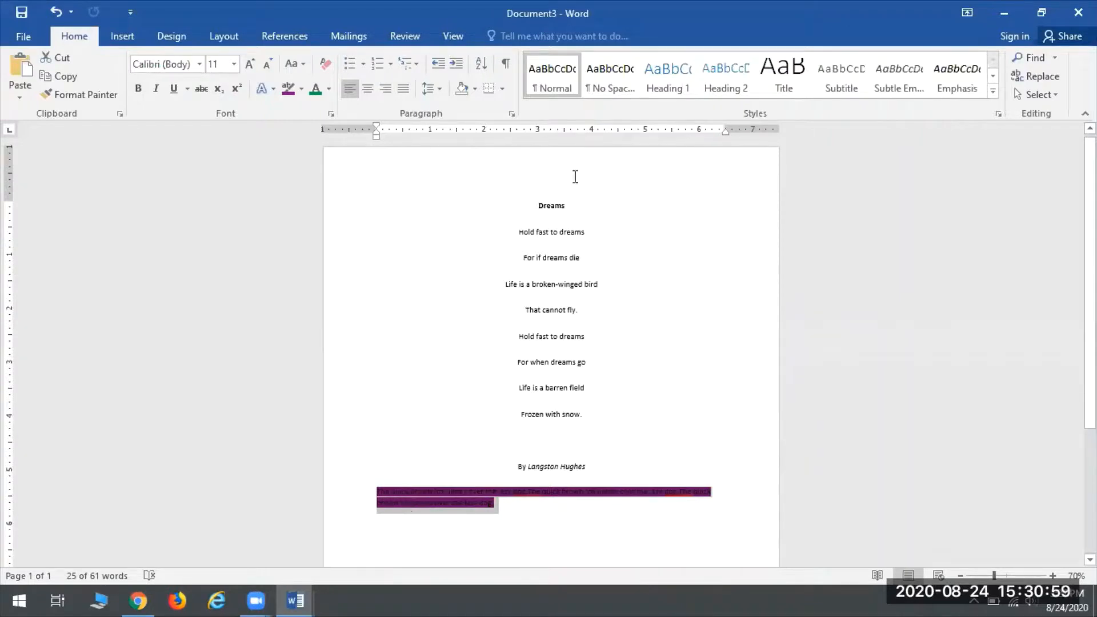
{"action": "left_click_drag", "start_coordinate": [454, 490], "coordinate": [536, 209]}
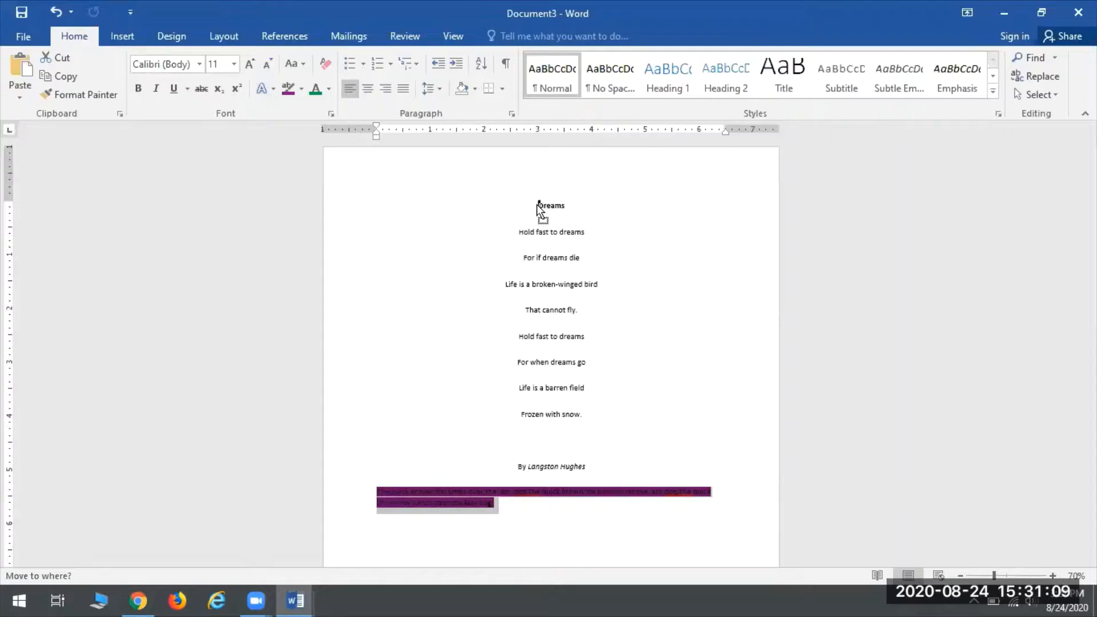
{"action": "left_click_drag", "start_coordinate": [538, 210], "coordinate": [537, 210]}
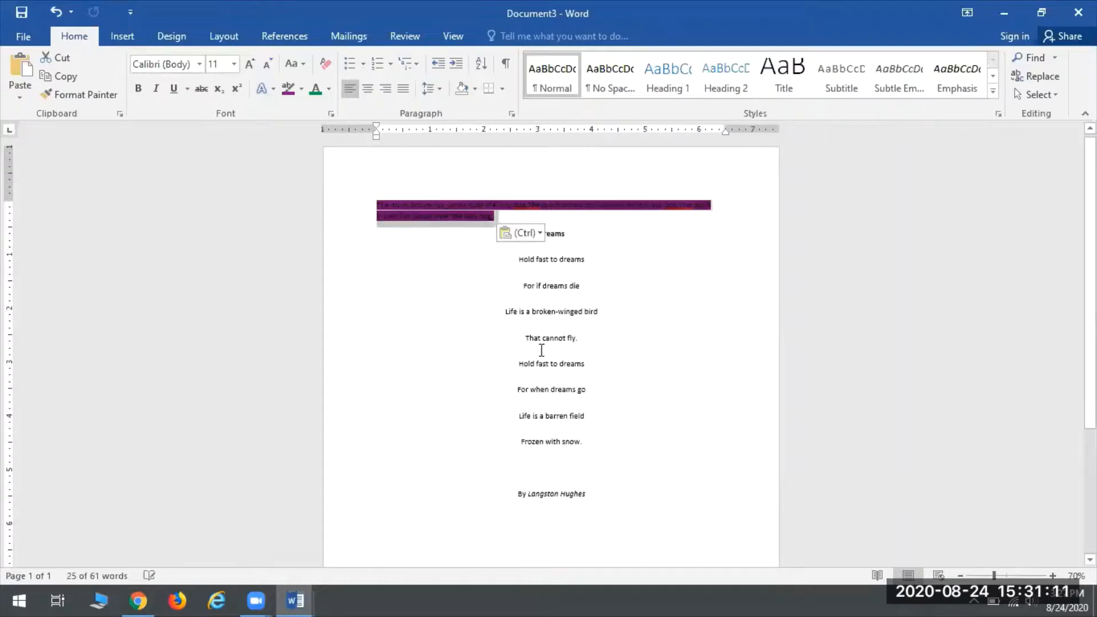
{"action": "left_click", "coordinate": [609, 337]}
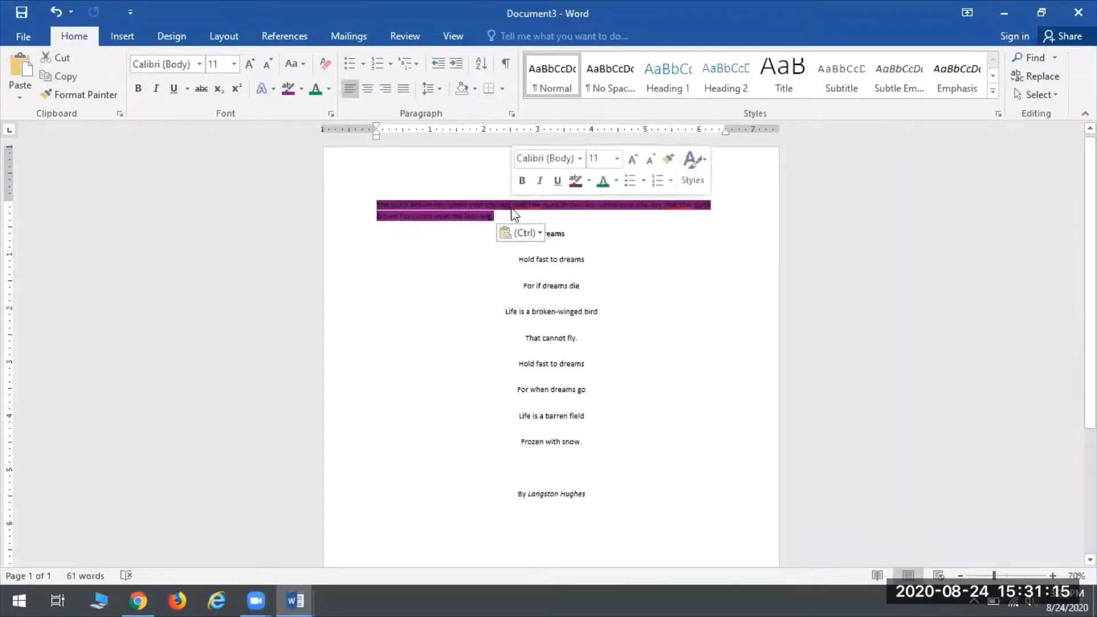
{"action": "left_click", "coordinate": [563, 233]}
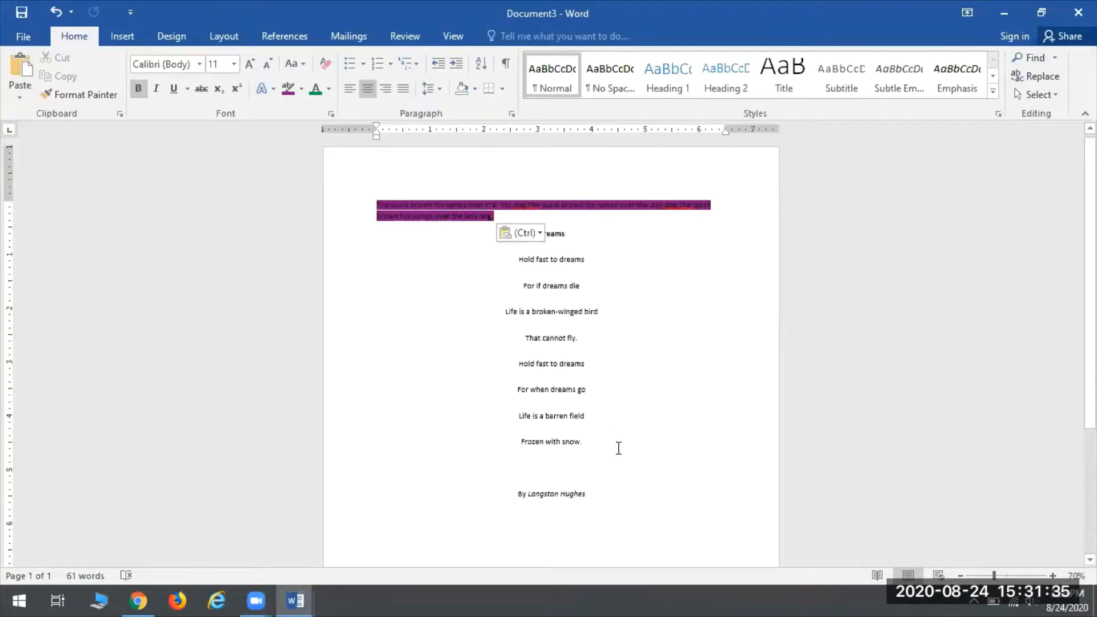
{"action": "scroll", "coordinate": [609, 499], "scroll_direction": "down", "scroll_amount": 2}
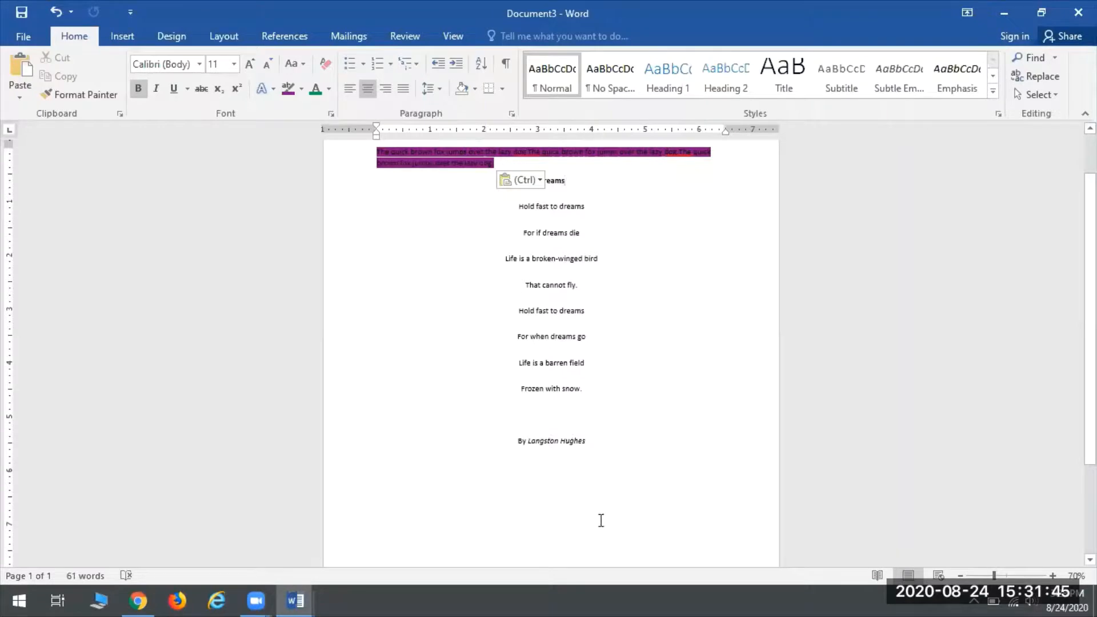
Step: Type 'Hello!' below the byline in red, bold, underlined 26 pt text
{"action": "scroll", "coordinate": [583, 523], "scroll_direction": "down", "scroll_amount": 3}
{"action": "left_click", "coordinate": [430, 413]}
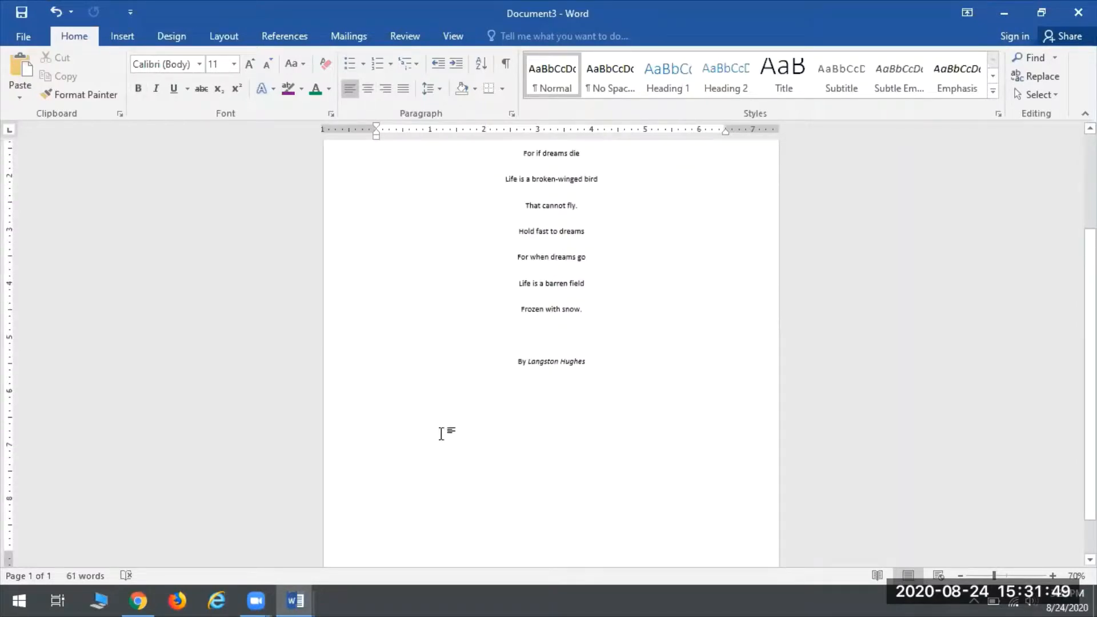
{"action": "key", "text": "ctrl+i"}
{"action": "key", "text": "ctrl+i"}
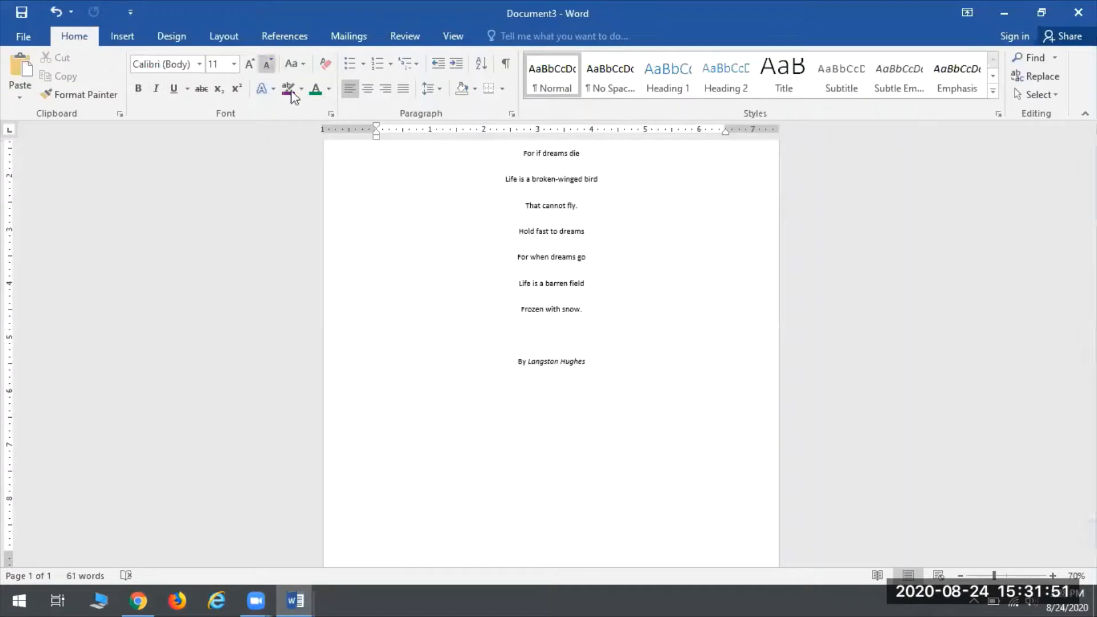
{"action": "left_click", "coordinate": [329, 89]}
{"action": "left_click", "coordinate": [329, 233]}
{"action": "left_click", "coordinate": [234, 64]}
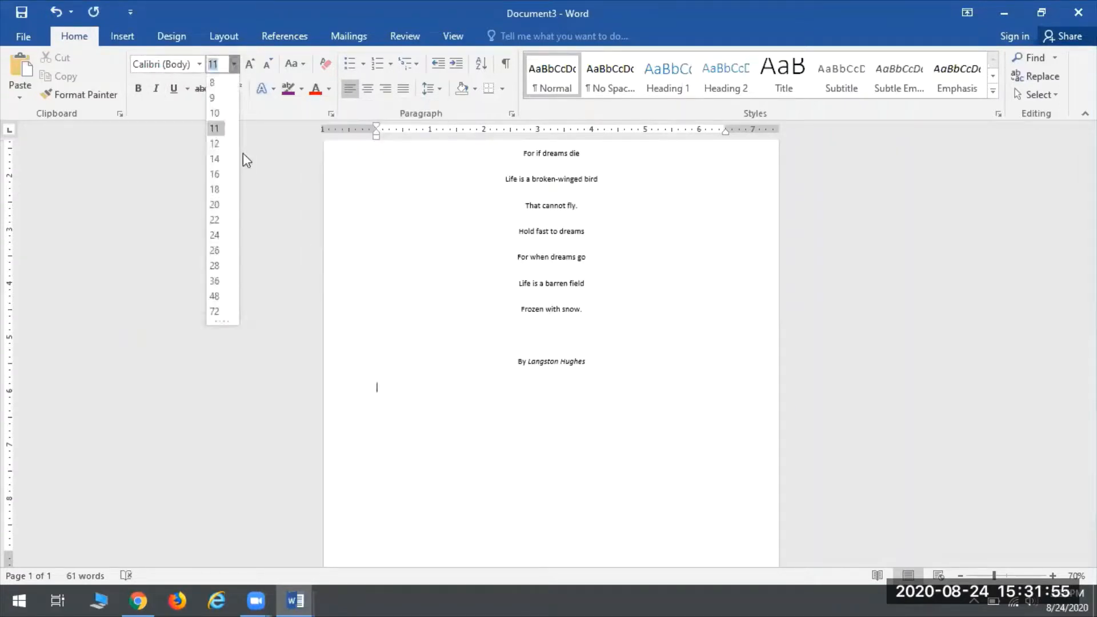
{"action": "left_click", "coordinate": [217, 247]}
{"action": "left_click", "coordinate": [174, 89]}
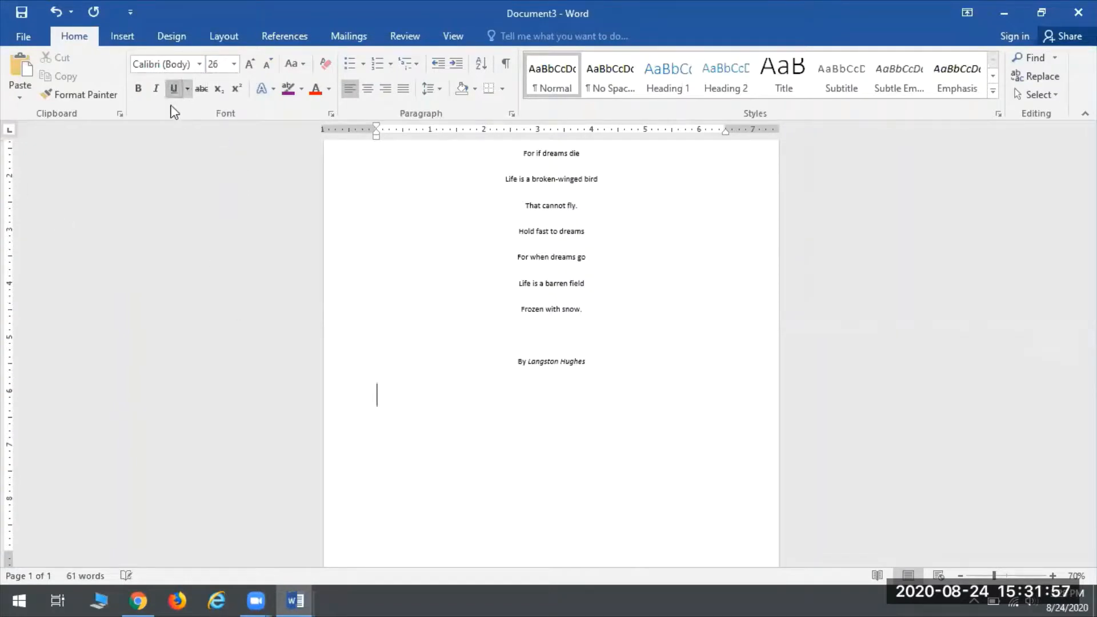
{"action": "left_click", "coordinate": [138, 90]}
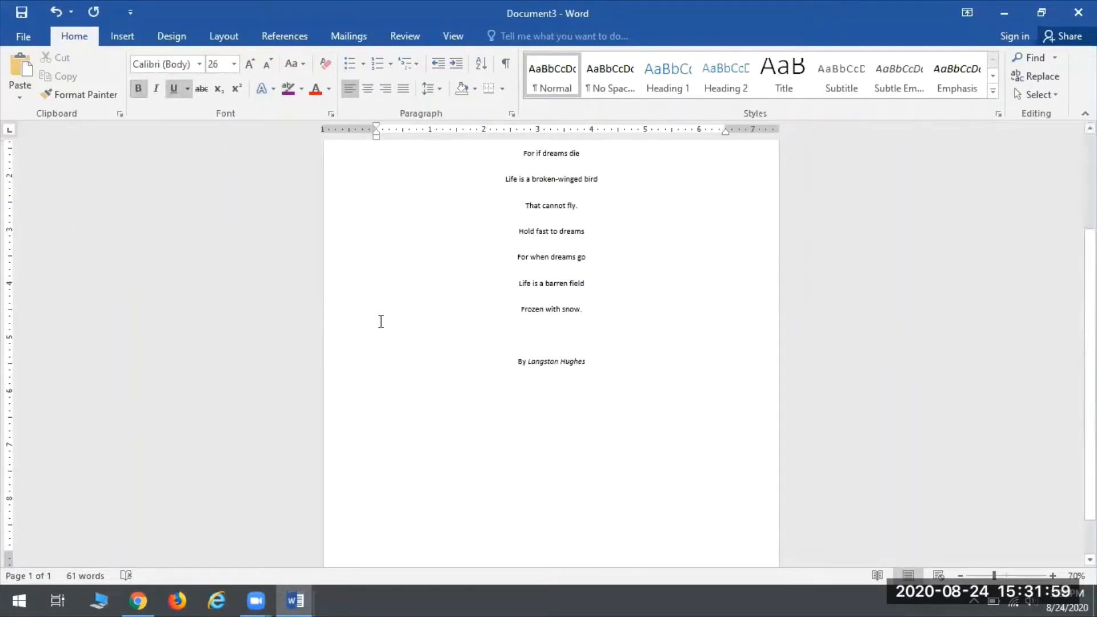
{"action": "type", "text": "Hello!"}
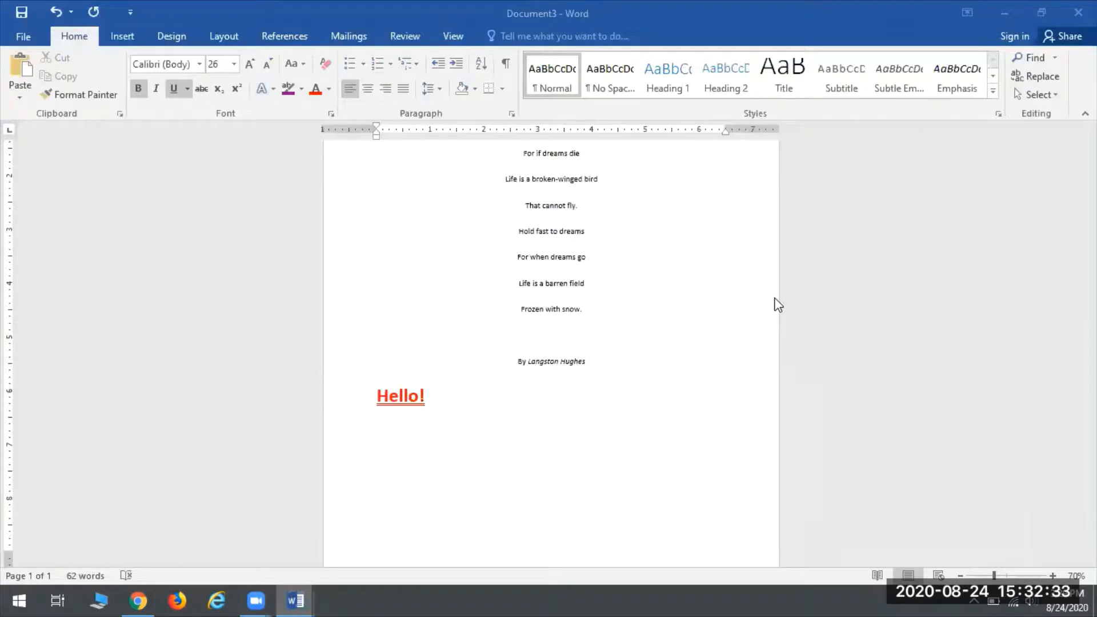
{"action": "scroll", "coordinate": [566, 354], "scroll_direction": "up", "scroll_amount": 3}
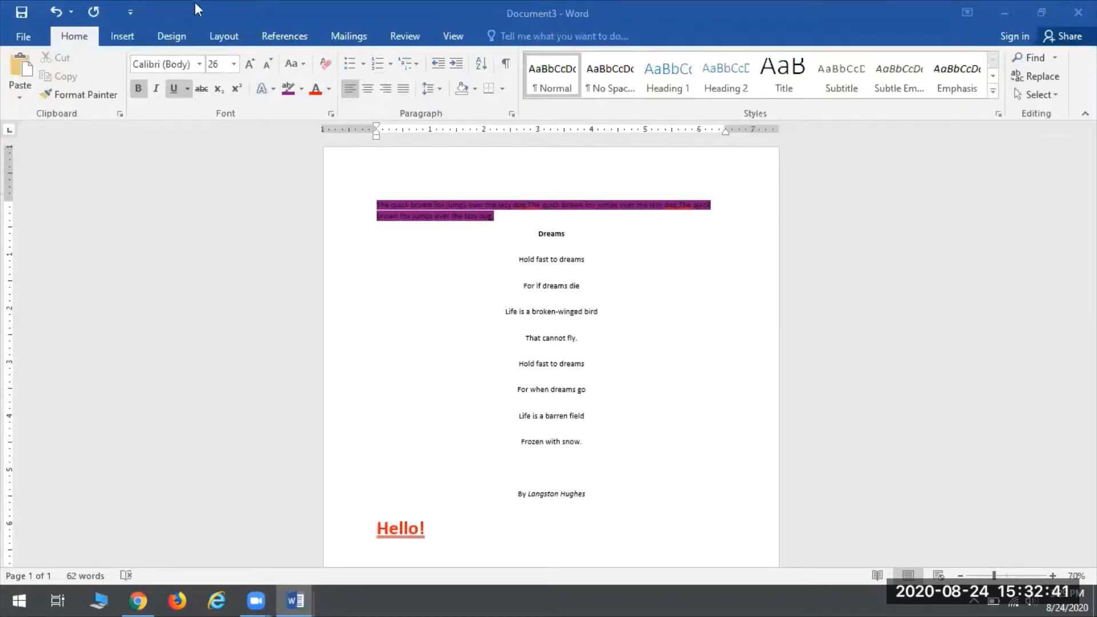
{"action": "left_click", "coordinate": [225, 35]}
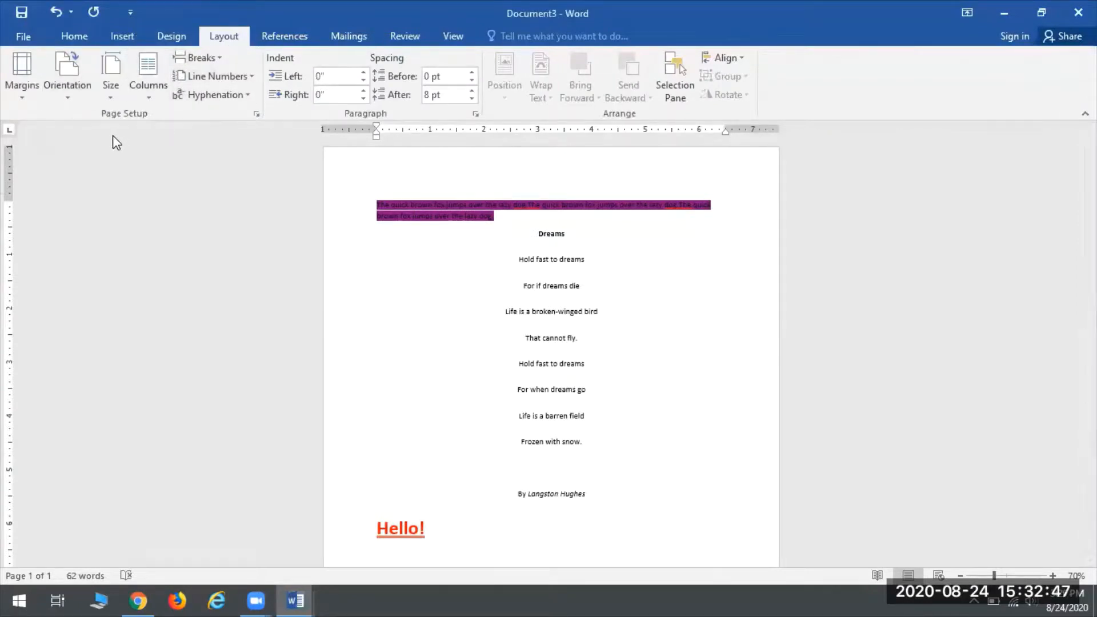
{"action": "left_click", "coordinate": [8, 70]}
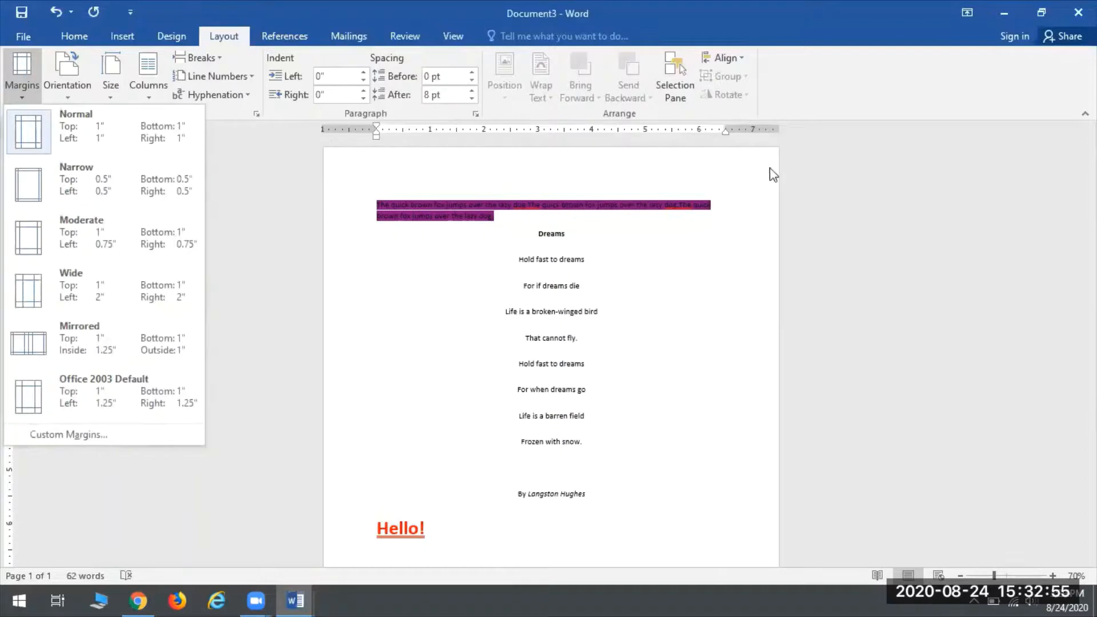
{"action": "scroll", "coordinate": [506, 509], "scroll_direction": "down", "scroll_amount": 5}
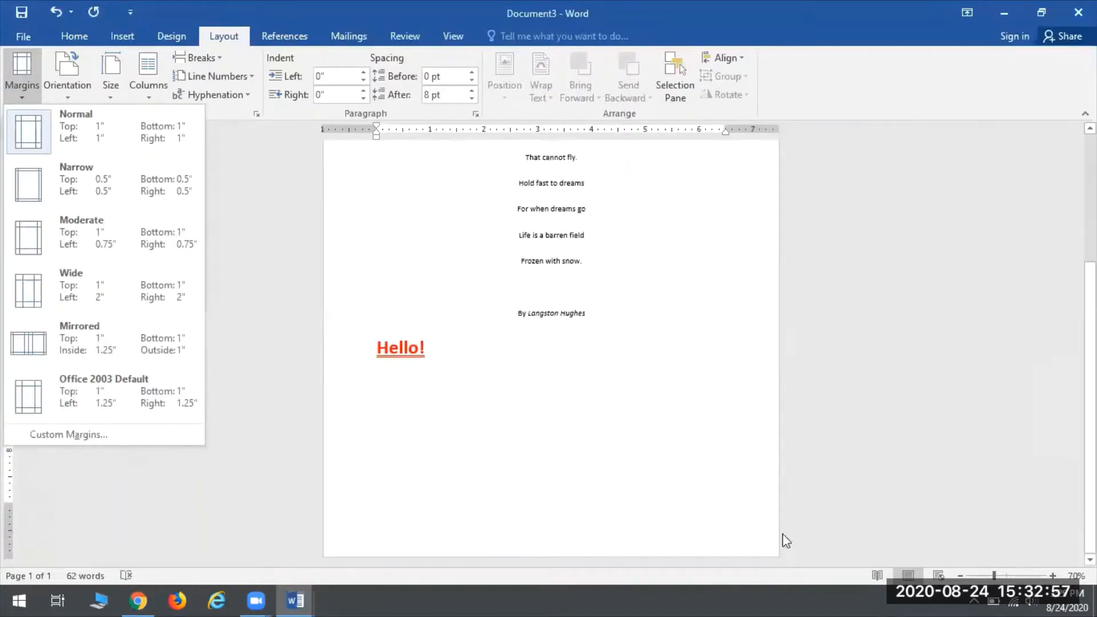
{"action": "scroll", "coordinate": [678, 417], "scroll_direction": "up", "scroll_amount": 5}
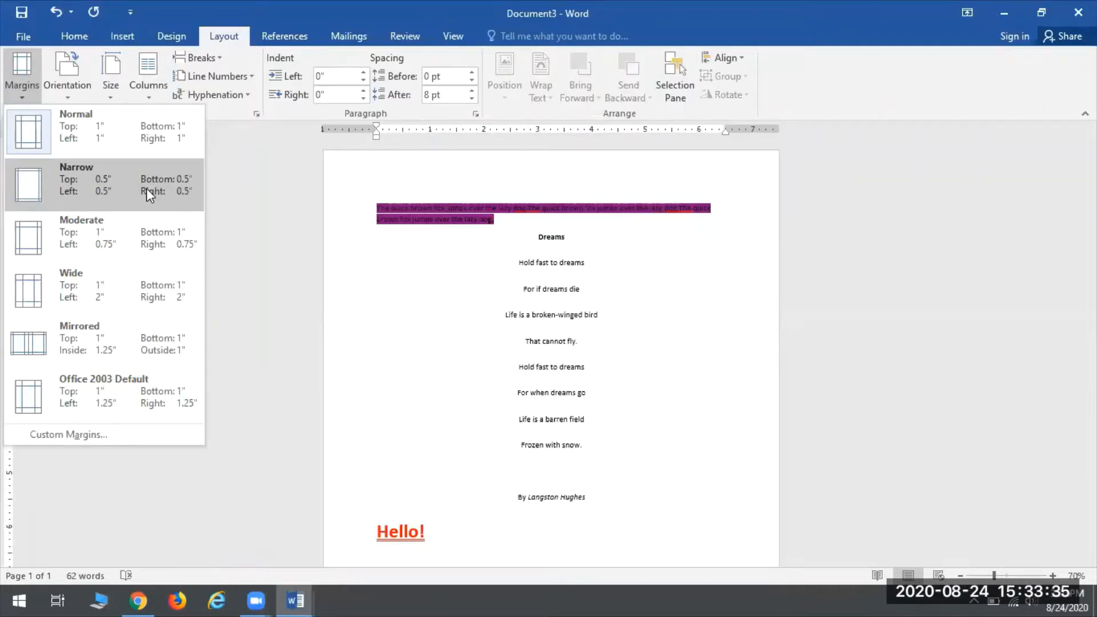
{"action": "left_click", "coordinate": [83, 188]}
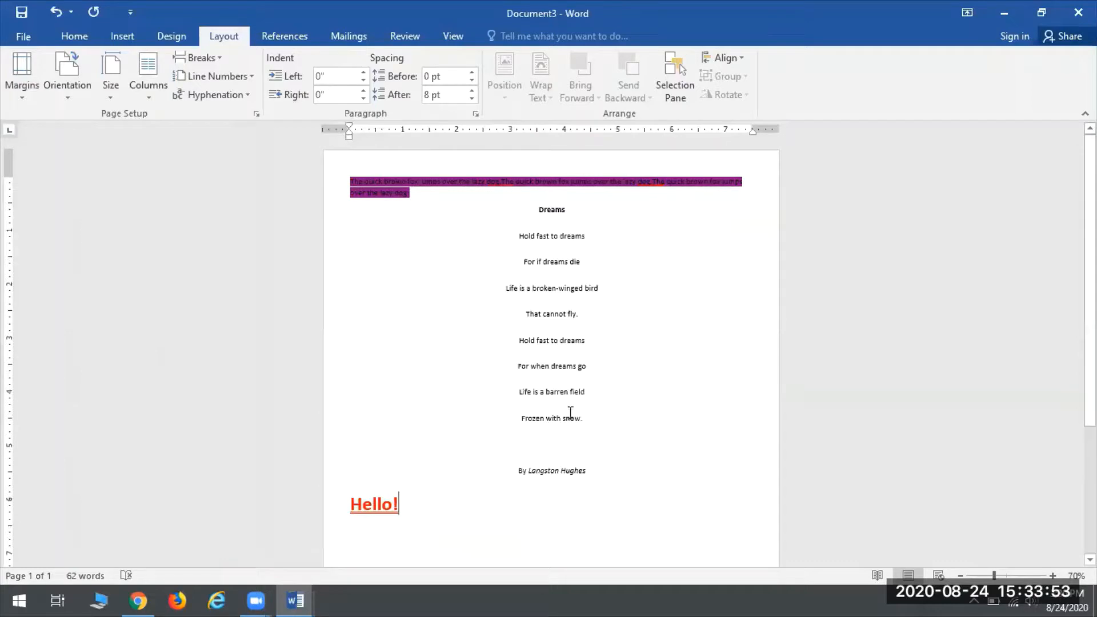
Step: Switch the Dreams poem page to Landscape orientation, 11 inches wide
{"action": "left_click", "coordinate": [67, 67]}
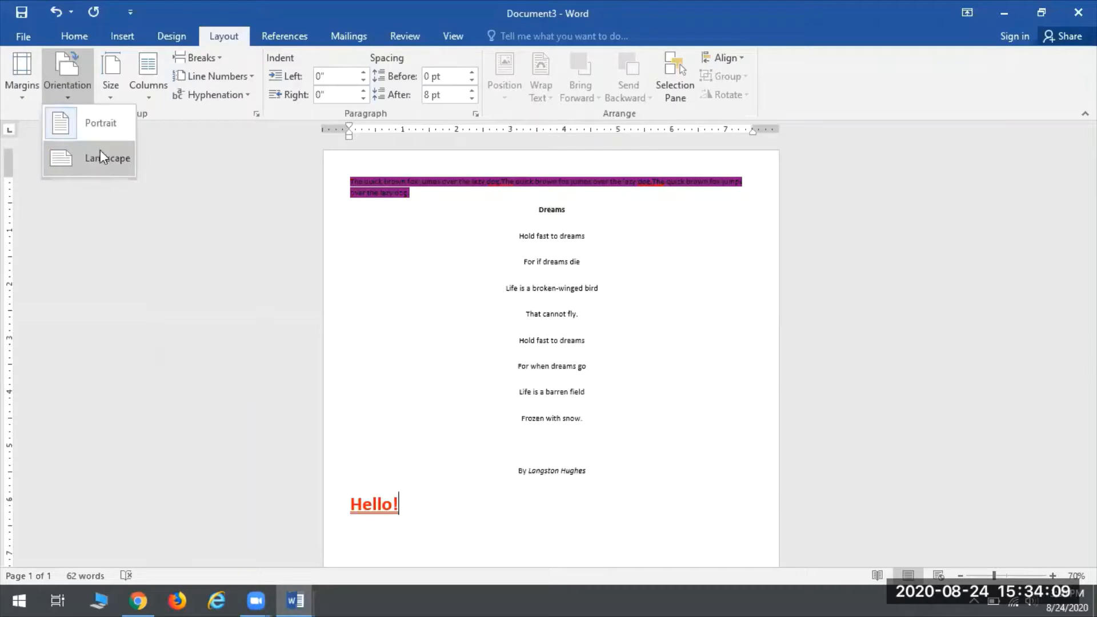
{"action": "left_click", "coordinate": [108, 163]}
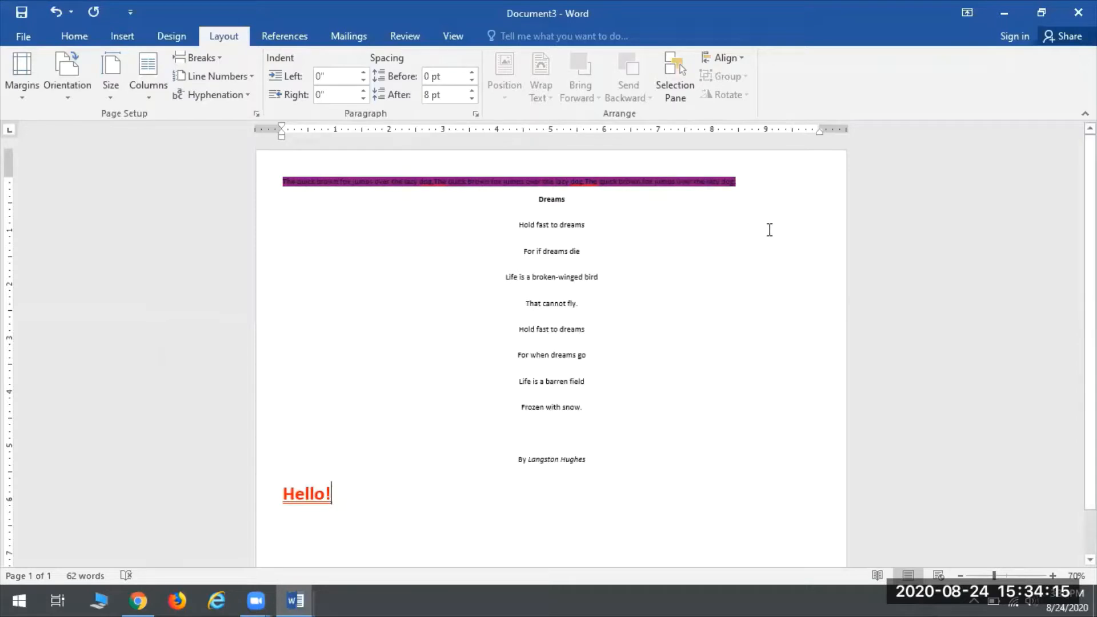
{"action": "left_click", "coordinate": [78, 70]}
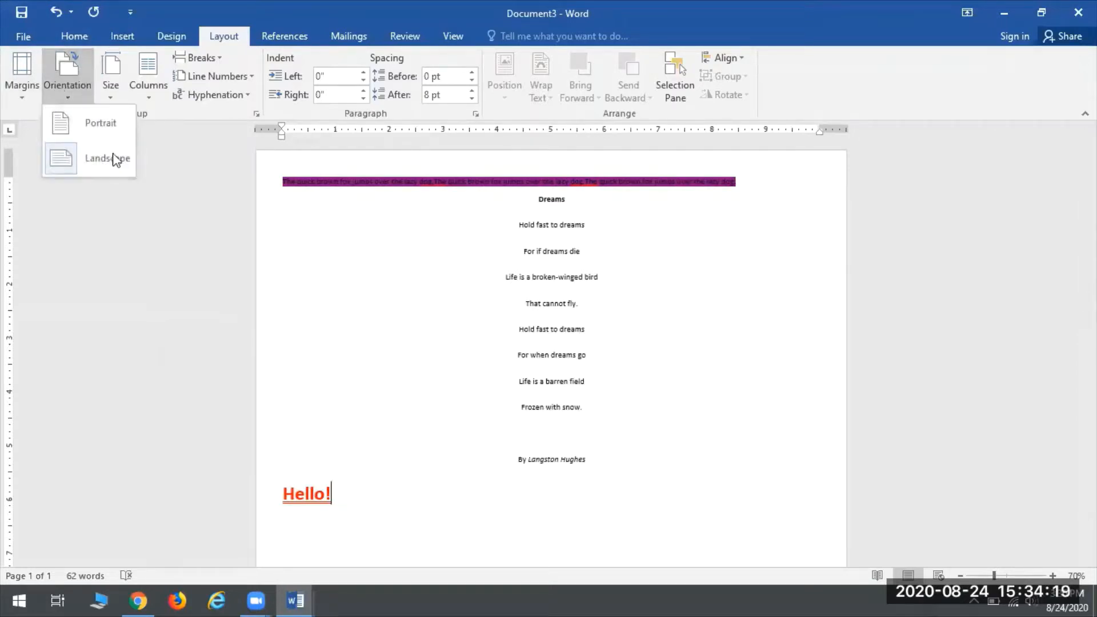
{"action": "left_click", "coordinate": [533, 500]}
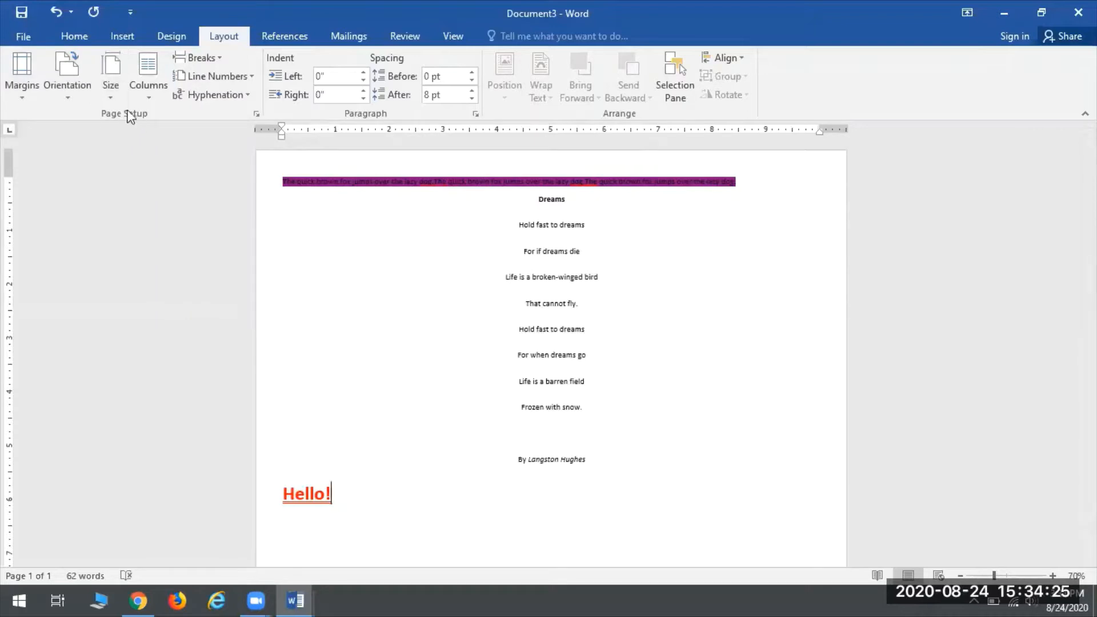
{"action": "left_click", "coordinate": [109, 87]}
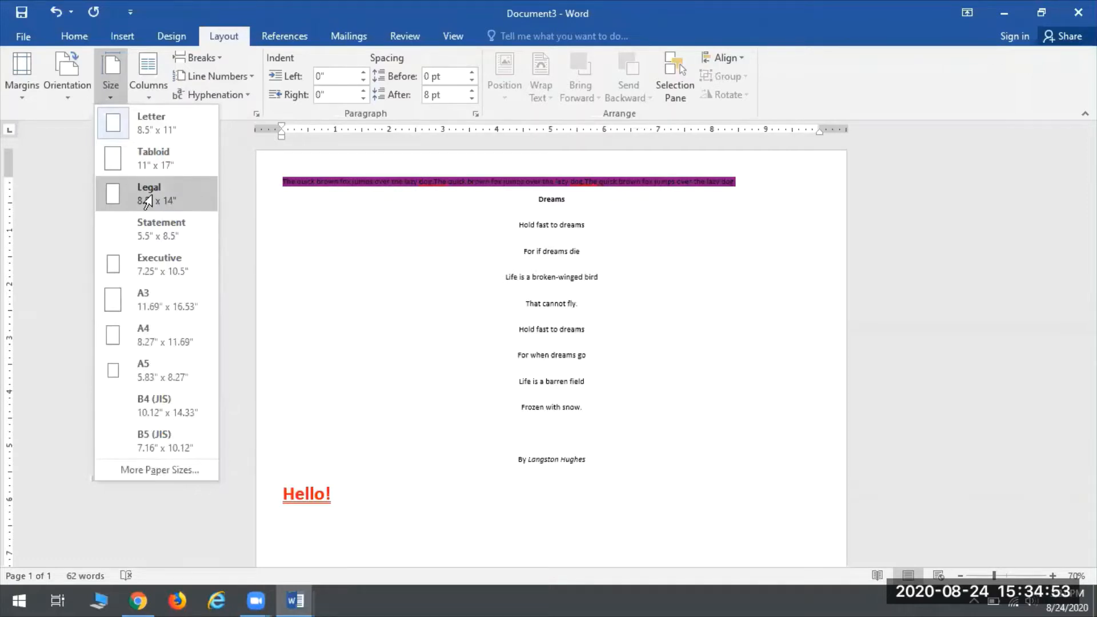
Step: Set the paper size to Legal 8.5" x 14" and bring up the document's Info page
{"action": "left_click", "coordinate": [189, 192]}
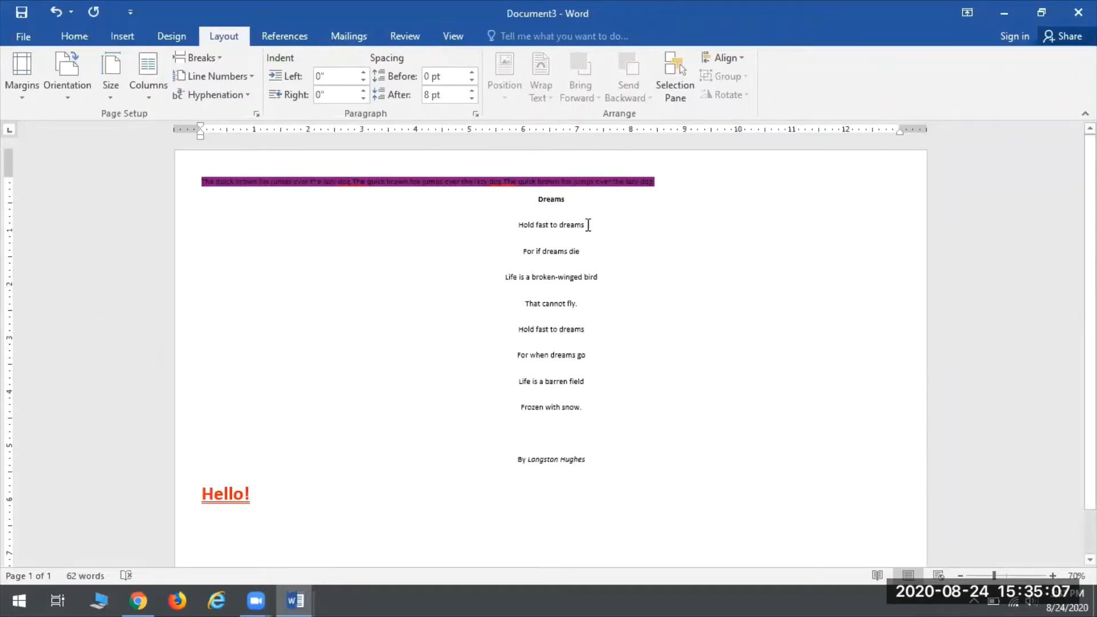
{"action": "left_click", "coordinate": [23, 36]}
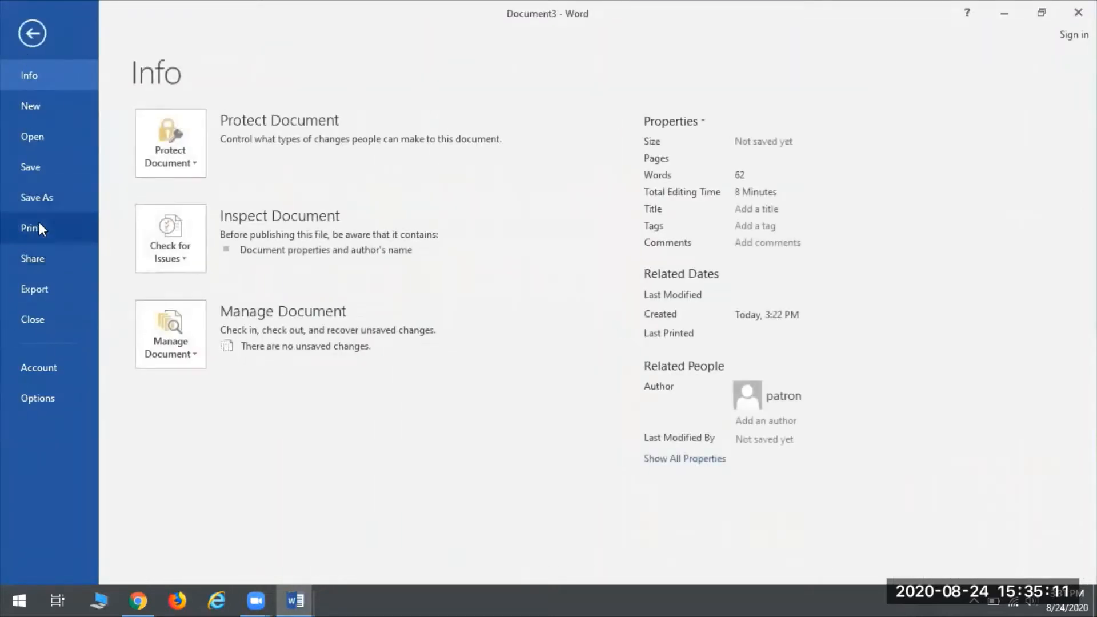
Step: In Print settings, set 5 copies and keep Microsoft Print to PDF as the printer
{"action": "left_click", "coordinate": [41, 220]}
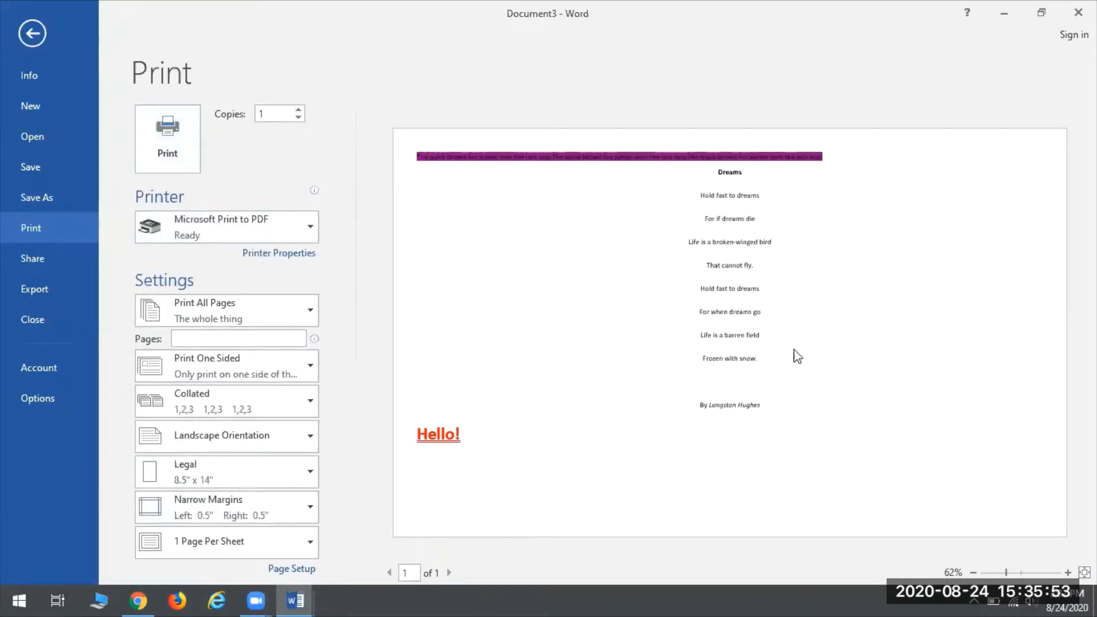
{"action": "left_click", "coordinate": [299, 110]}
{"action": "left_click", "coordinate": [299, 111]}
{"action": "left_click", "coordinate": [317, 230]}
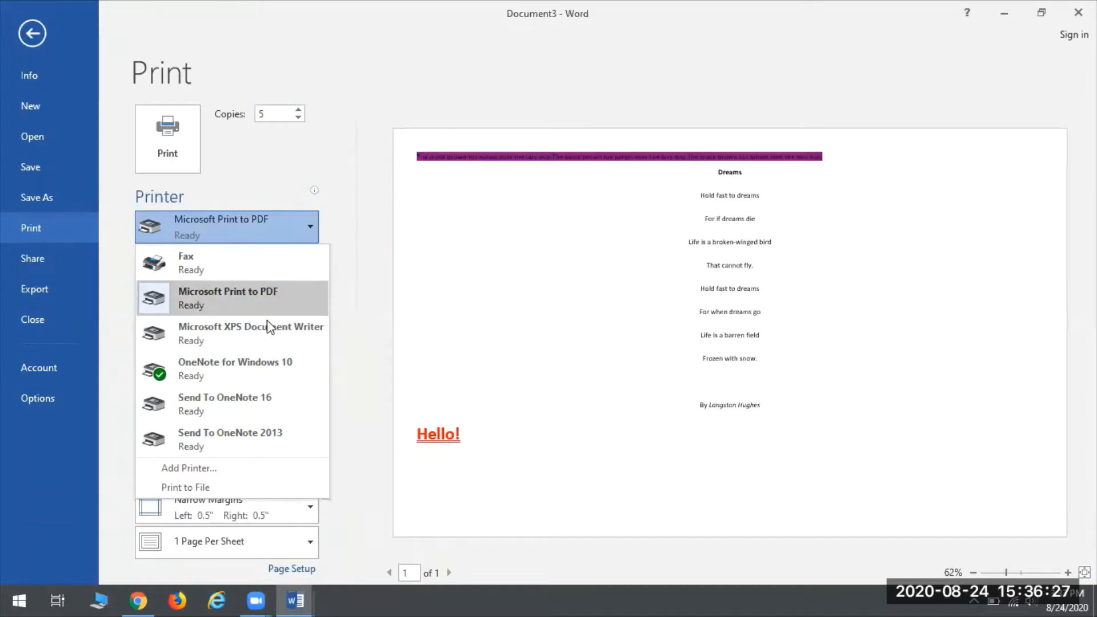
{"action": "left_click", "coordinate": [224, 300]}
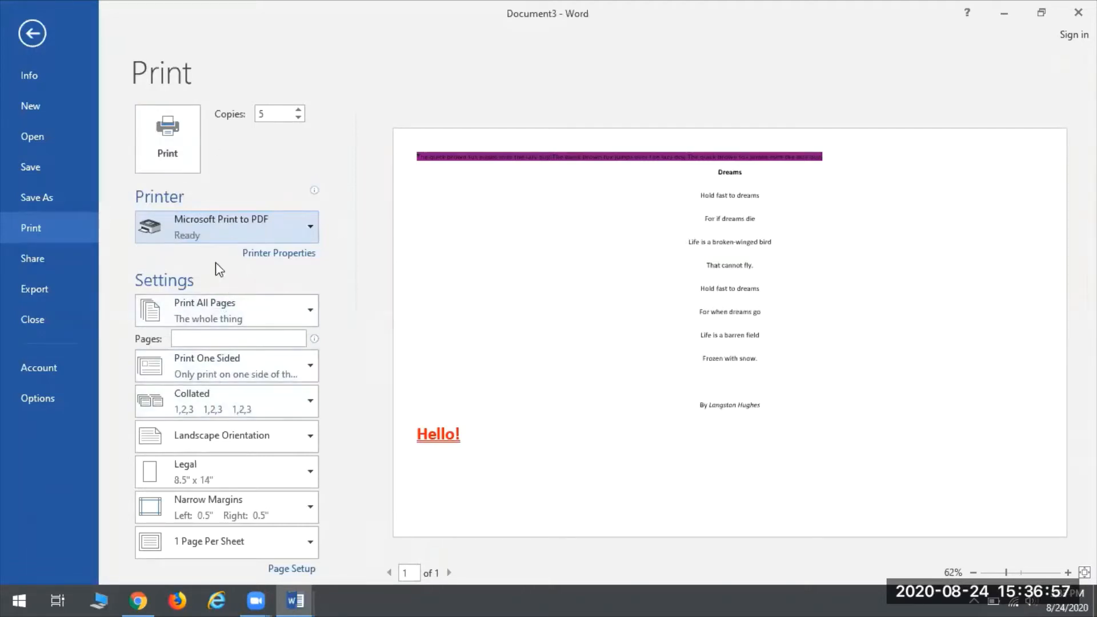
Step: Look over the print range options without changing them, then return to the document
{"action": "left_click", "coordinate": [233, 304]}
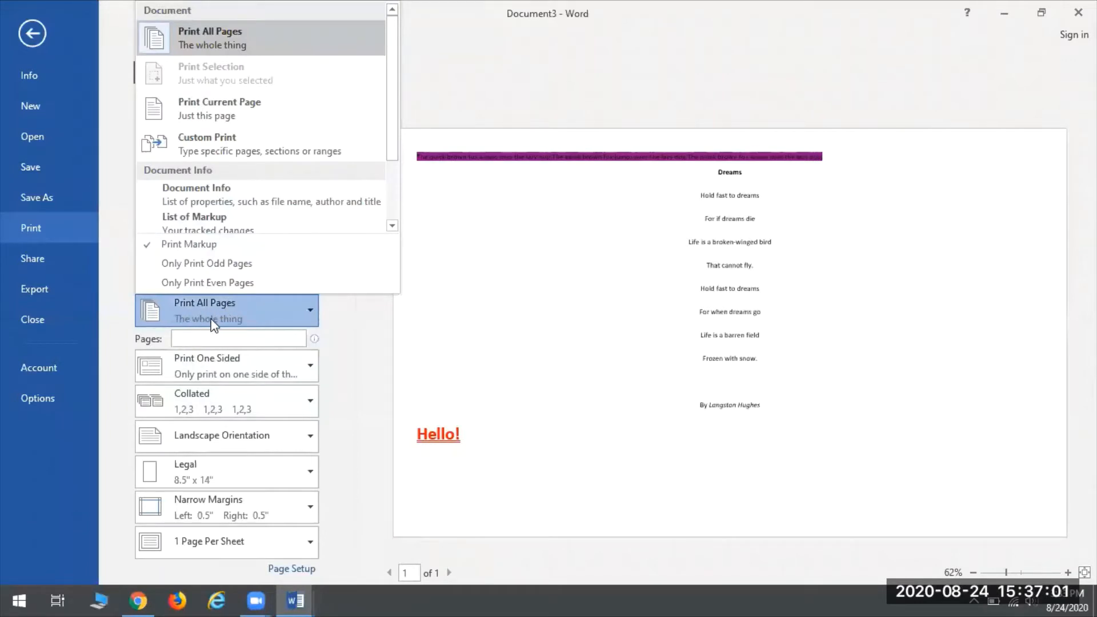
{"action": "left_click", "coordinate": [368, 347]}
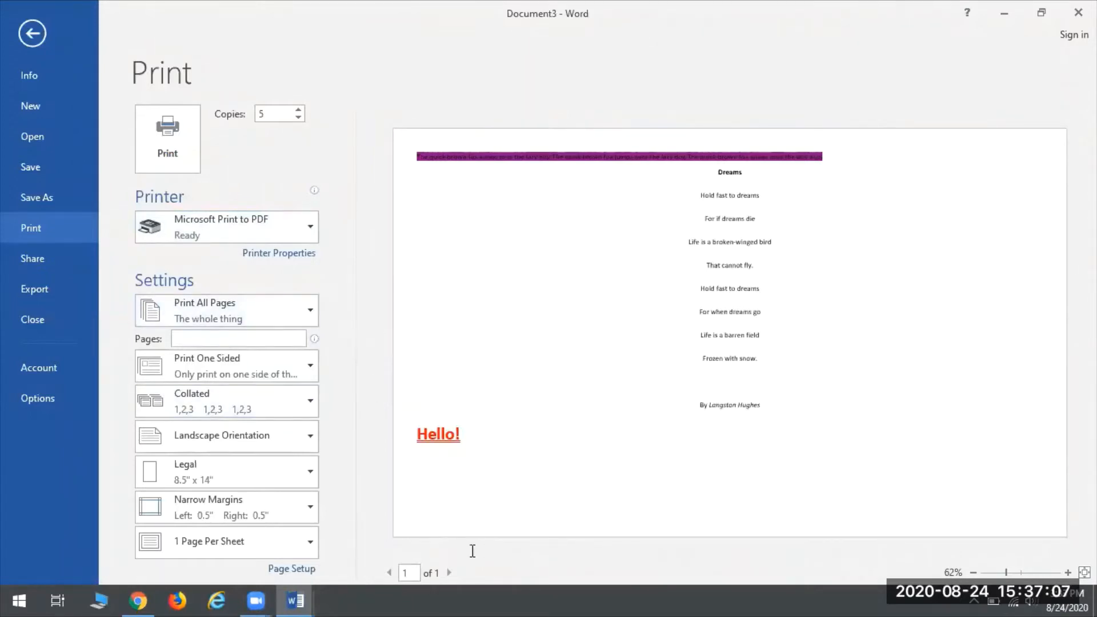
{"action": "left_click", "coordinate": [288, 316]}
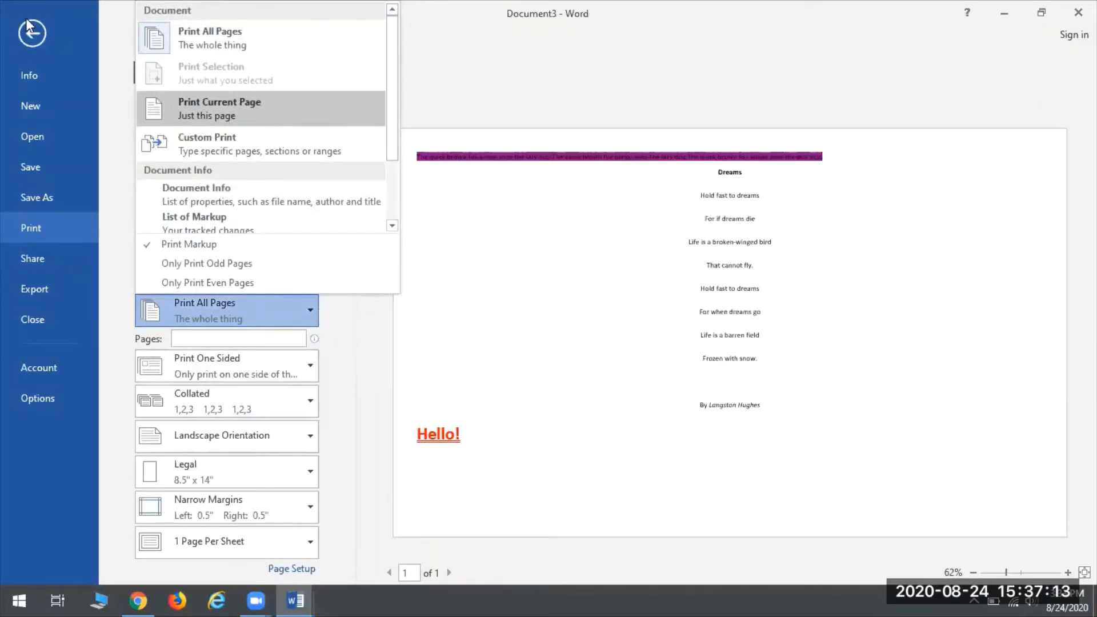
{"action": "left_click", "coordinate": [35, 36]}
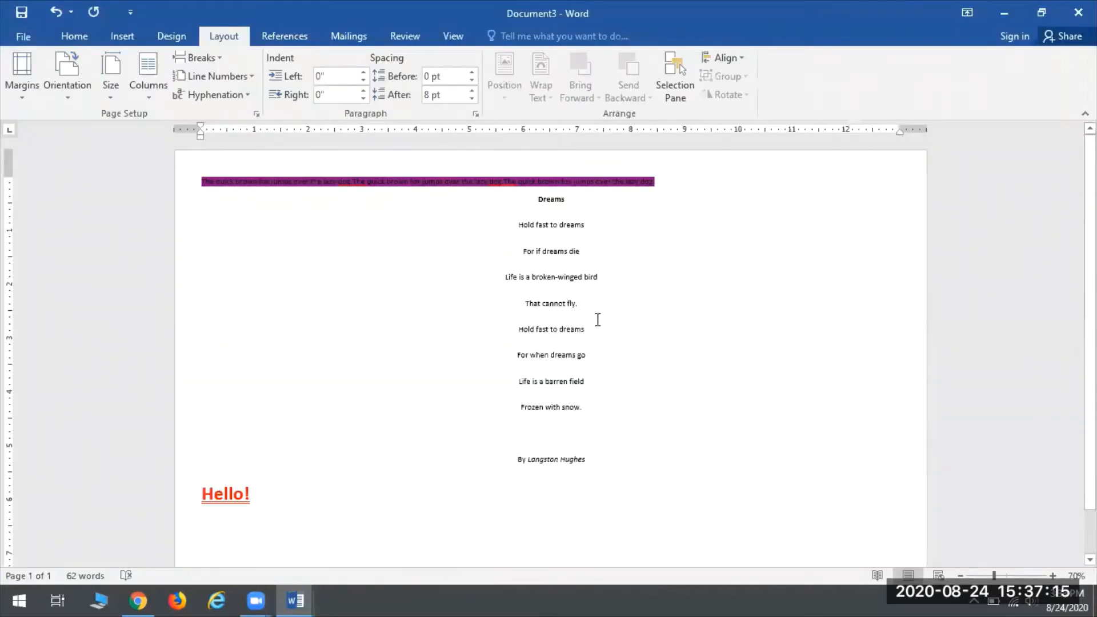
Step: Select the first six lines of the poem and set the print range to Print Selection
{"action": "left_click_drag", "start_coordinate": [598, 329], "coordinate": [541, 206]}
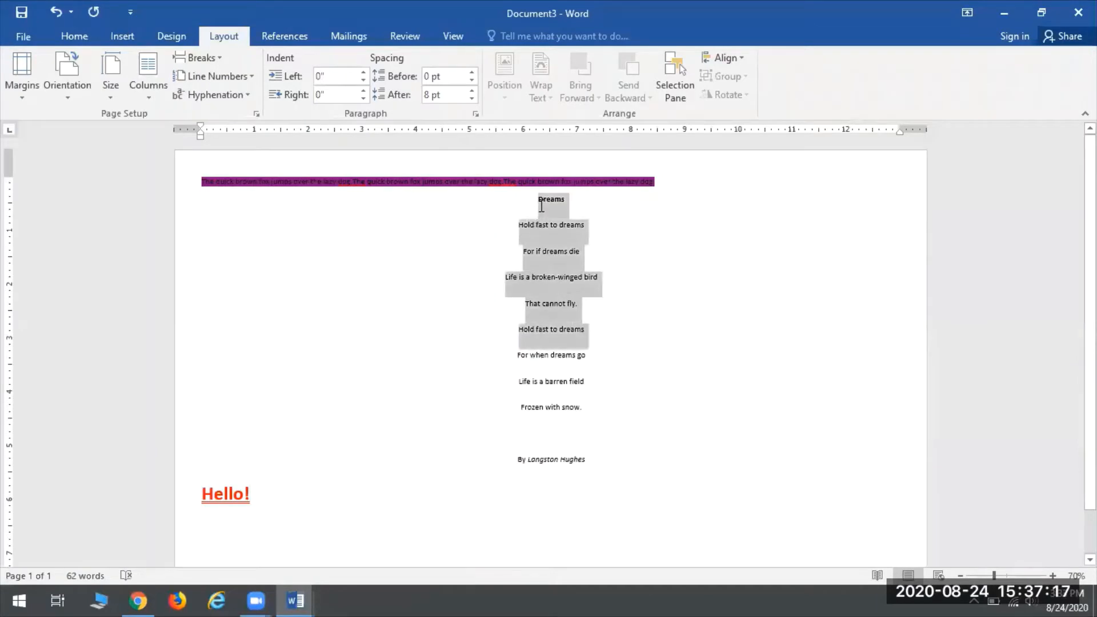
{"action": "left_click", "coordinate": [26, 30]}
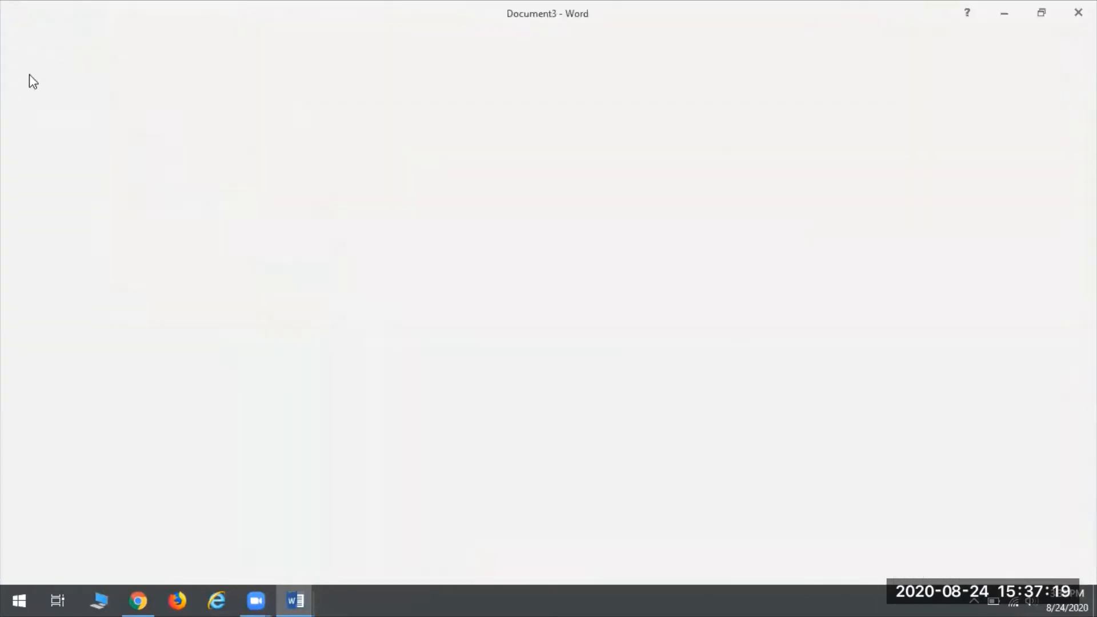
{"action": "left_click", "coordinate": [45, 229]}
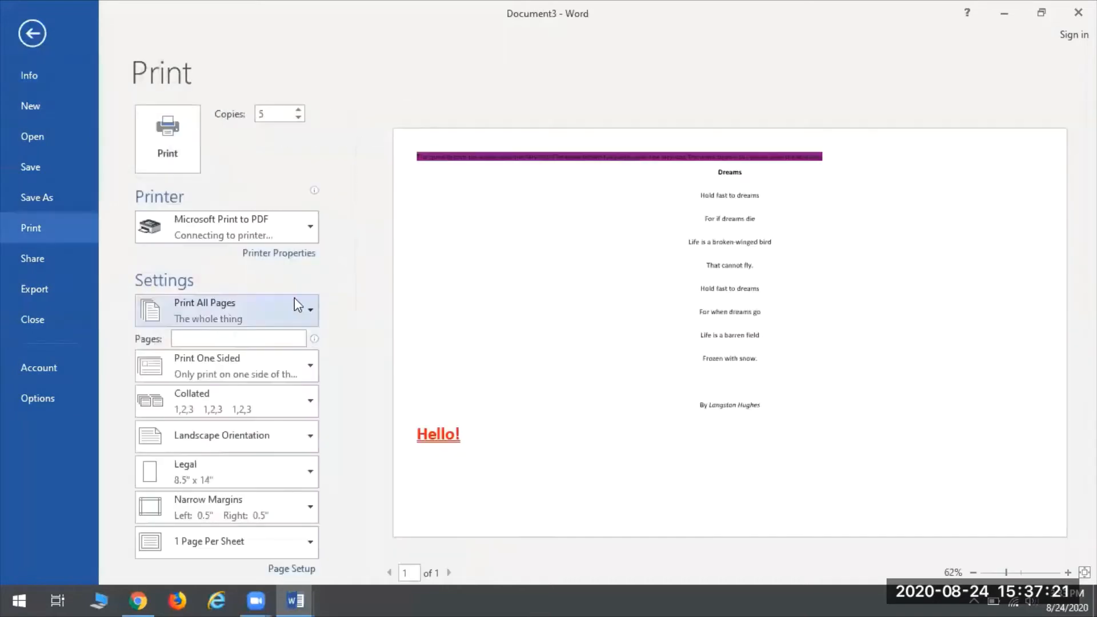
{"action": "left_click", "coordinate": [196, 318]}
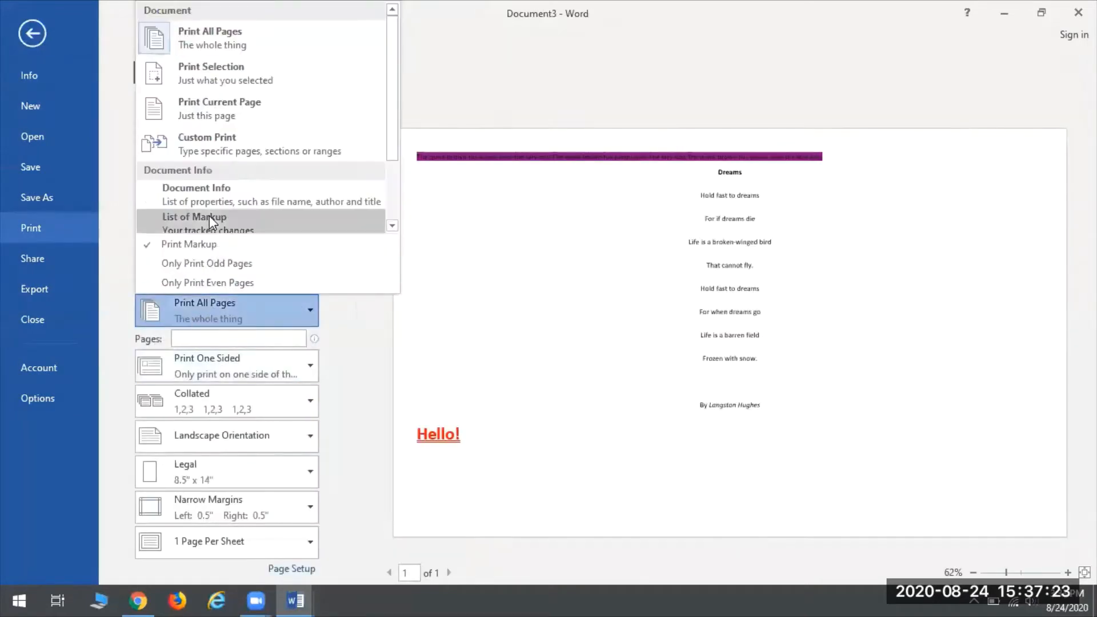
{"action": "left_click", "coordinate": [215, 71]}
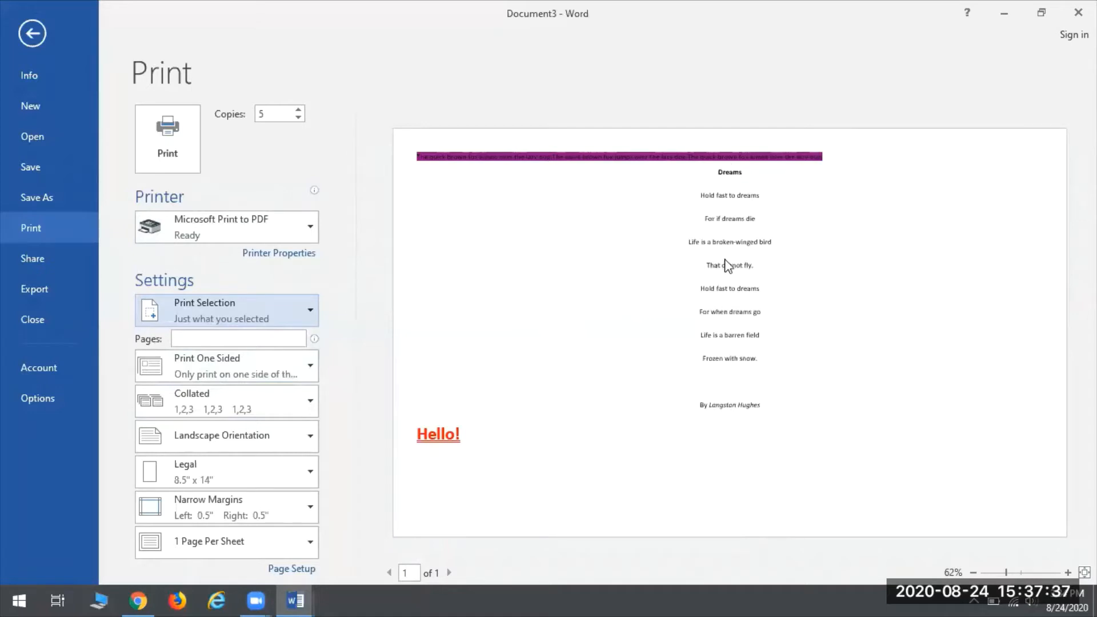
Step: Switch the print range to Custom Print and place the cursor in the Pages box
{"action": "left_click", "coordinate": [300, 314]}
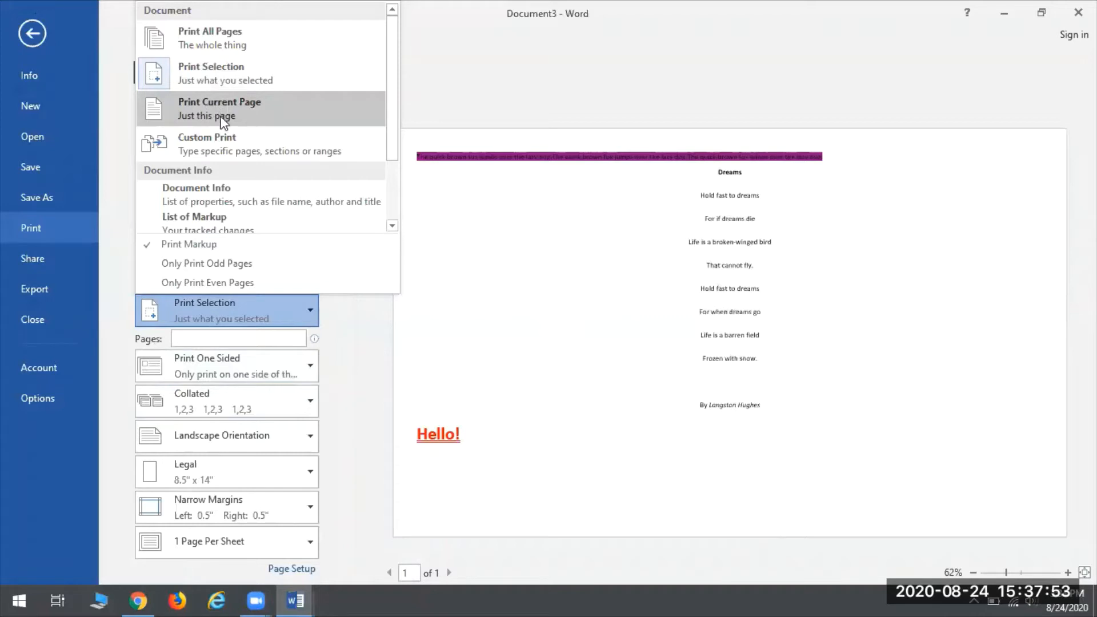
{"action": "left_click", "coordinate": [265, 141]}
{"action": "left_click", "coordinate": [206, 334]}
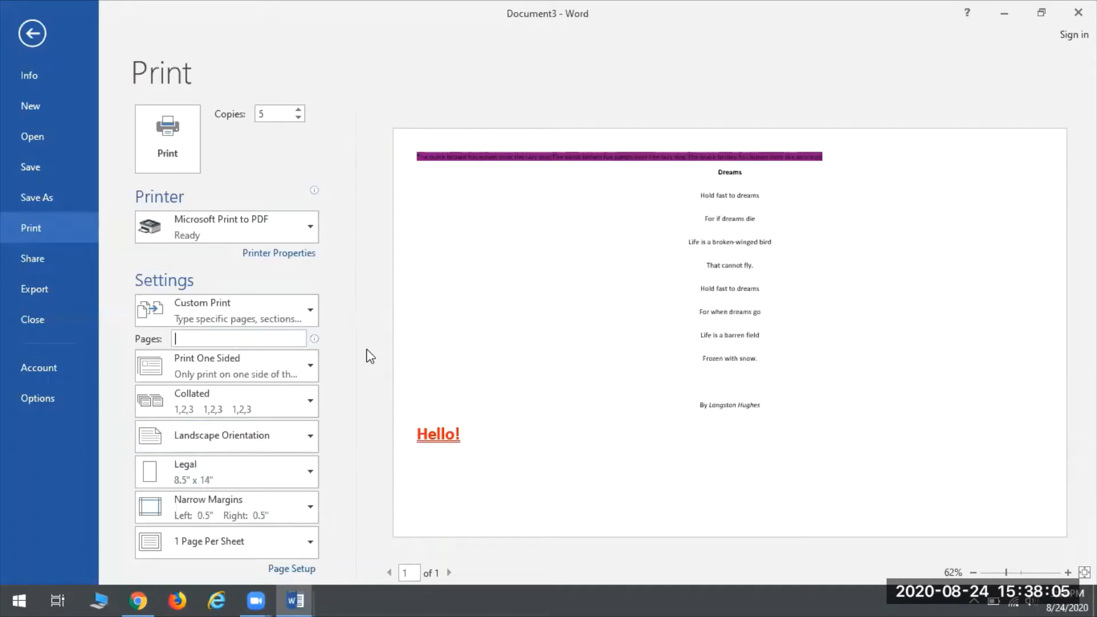
Step: Enter the incomplete range 5-, dismiss the invalid print range warning, and clear it
{"action": "type", "text": "5-"}
{"action": "key", "text": "Return"}
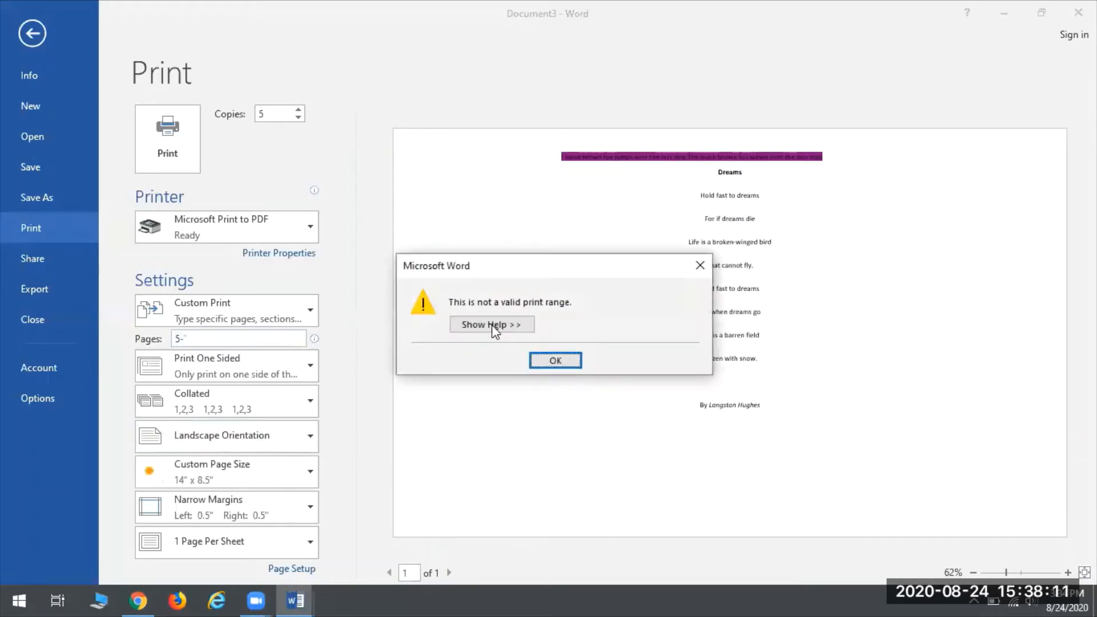
{"action": "left_click", "coordinate": [554, 360]}
{"action": "left_click", "coordinate": [223, 343]}
{"action": "key", "text": "BackSpace"}
{"action": "key", "text": "BackSpace"}
Step: Try the page ranges 5-10, 1,7,9,22, 2-10 and 7, erasing each in turn
{"action": "type", "text": "5"}
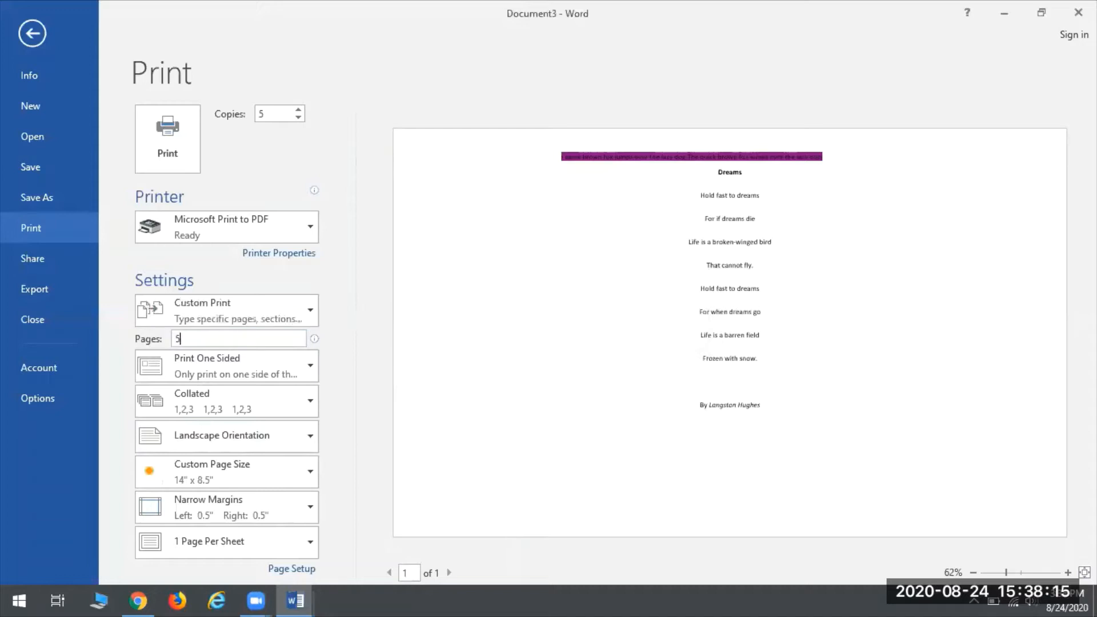
{"action": "type", "text": "-10"}
{"action": "key", "text": "BackSpace"}
{"action": "key", "text": "BackSpace"}
{"action": "key", "text": "BackSpace"}
{"action": "key", "text": "BackSpace"}
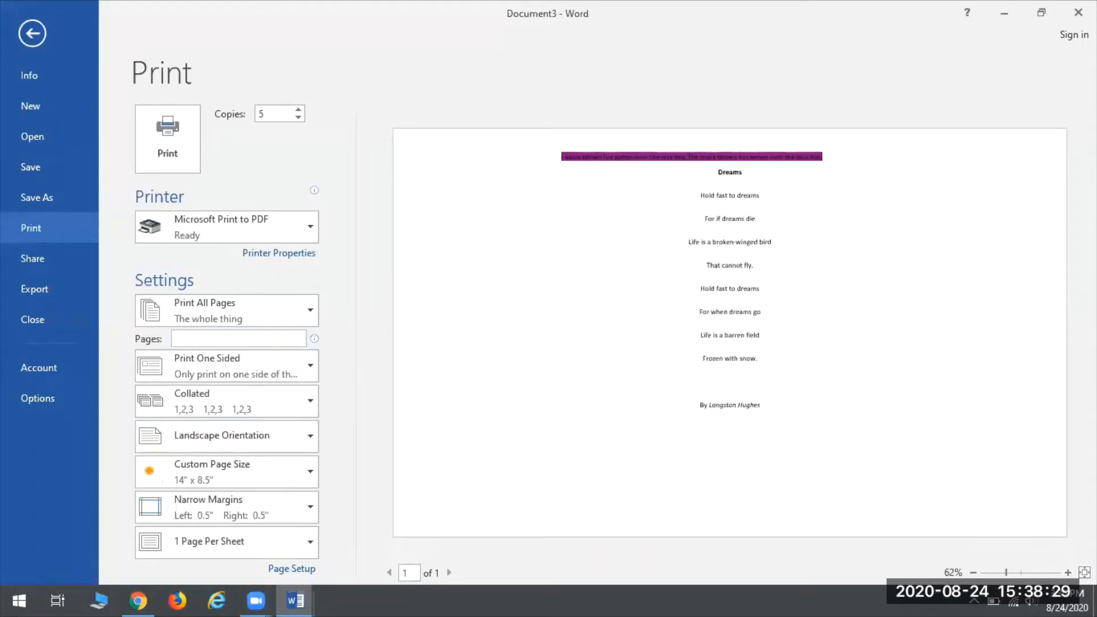
{"action": "type", "text": "1"}
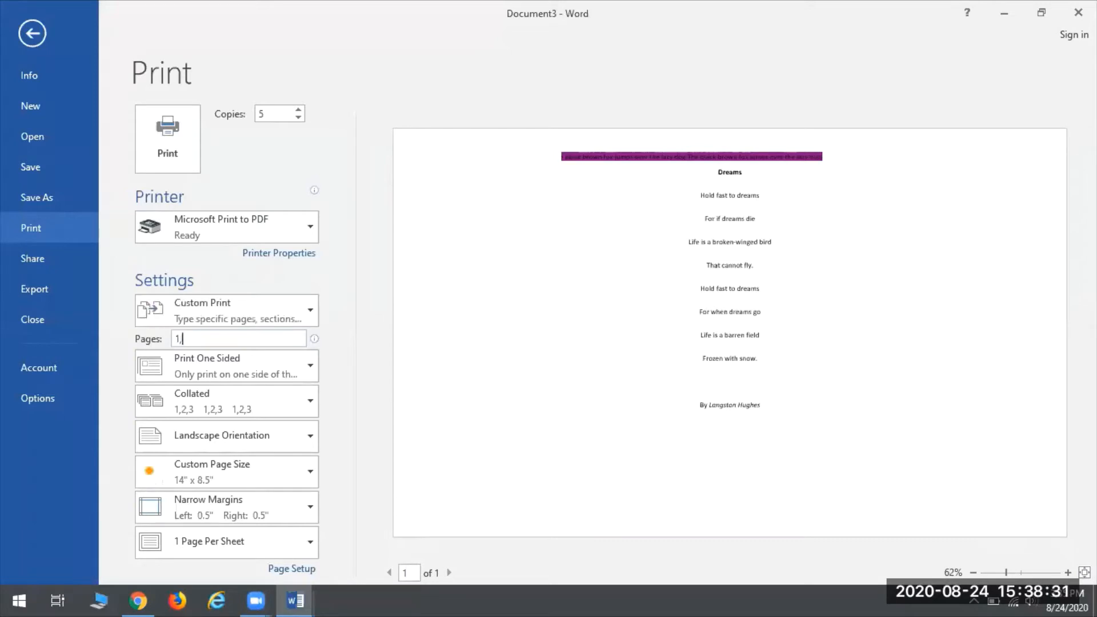
{"action": "type", "text": ",7,9,22"}
{"action": "key", "text": "BackSpace"}
{"action": "key", "text": "BackSpace"}
{"action": "key", "text": "BackSpace"}
{"action": "key", "text": "BackSpace"}
{"action": "key", "text": "BackSpace"}
{"action": "key", "text": "BackSpace"}
{"action": "key", "text": "BackSpace"}
{"action": "key", "text": "BackSpace"}
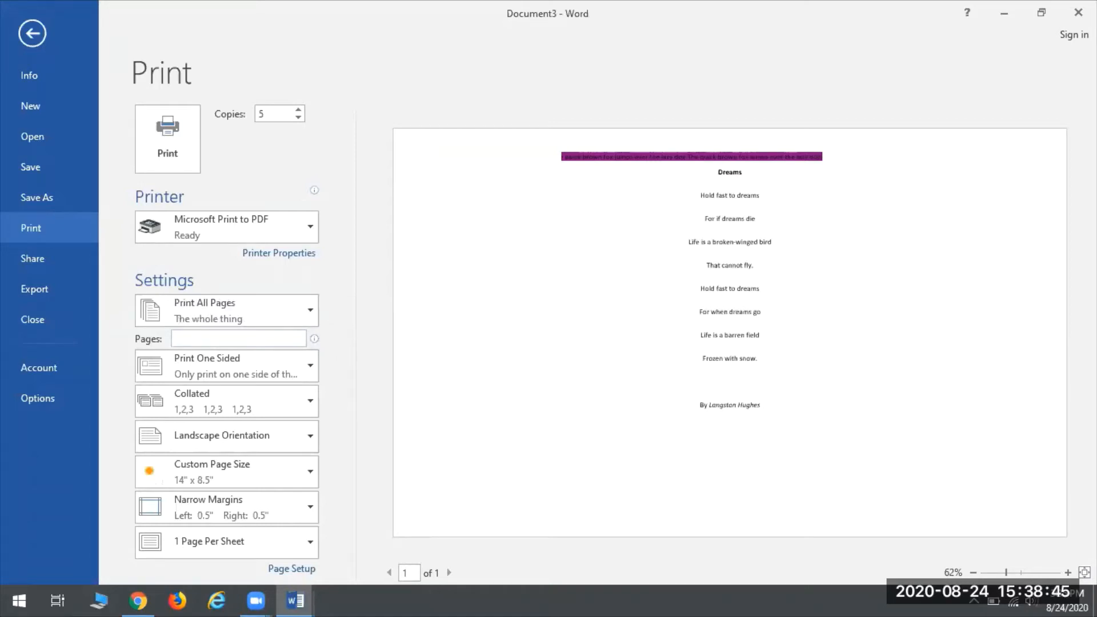
{"action": "type", "text": "2-10"}
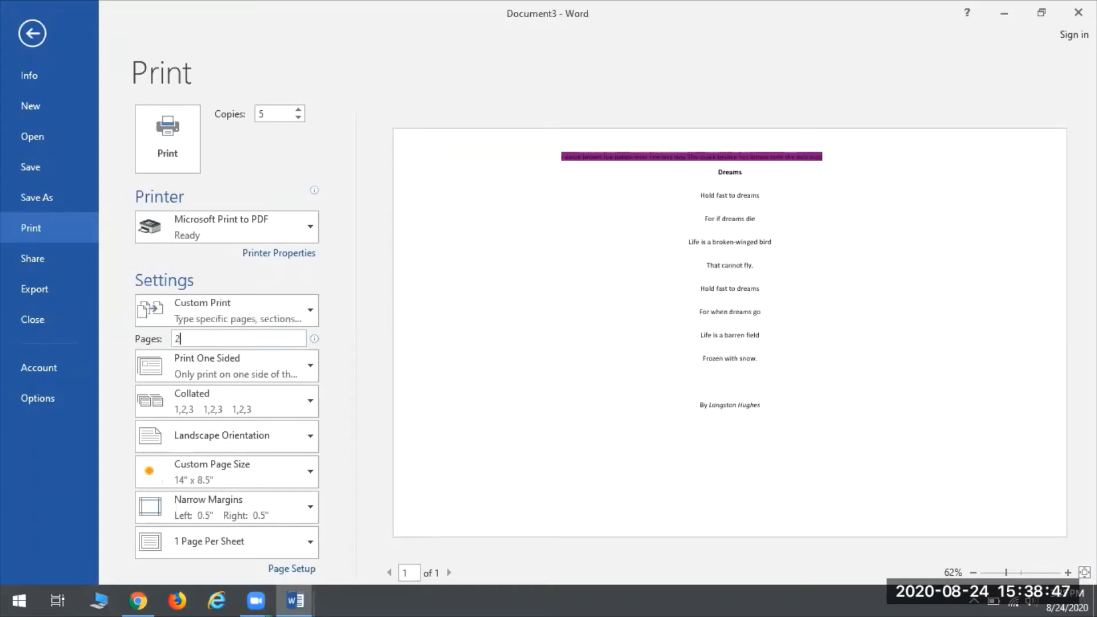
{"action": "key", "text": "BackSpace"}
{"action": "key", "text": "BackSpace"}
{"action": "key", "text": "BackSpace"}
{"action": "key", "text": "BackSpace"}
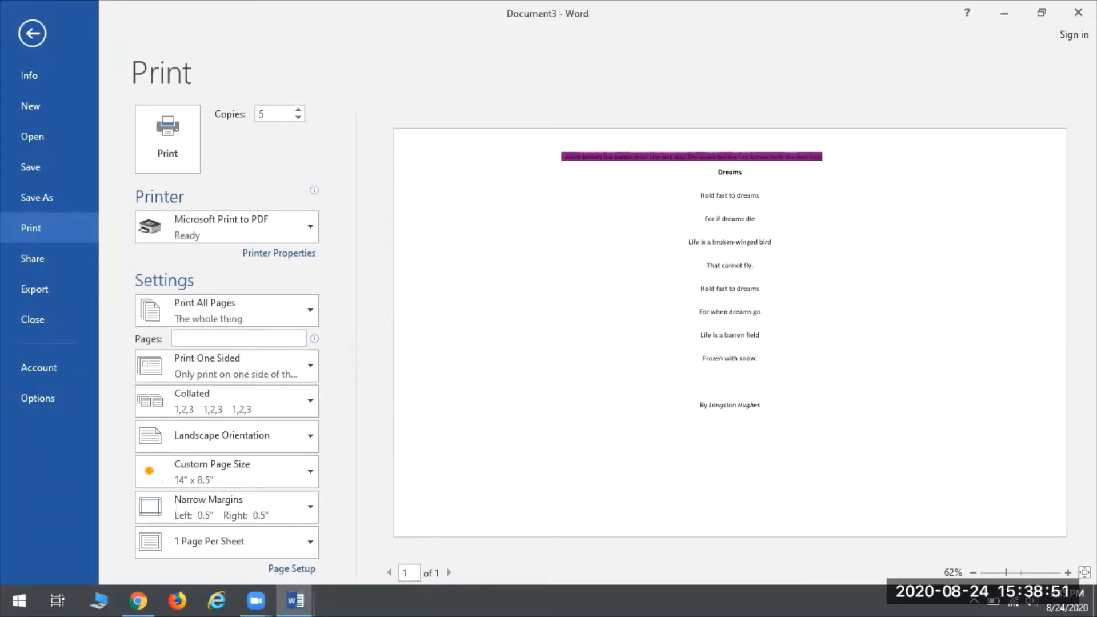
{"action": "type", "text": "7"}
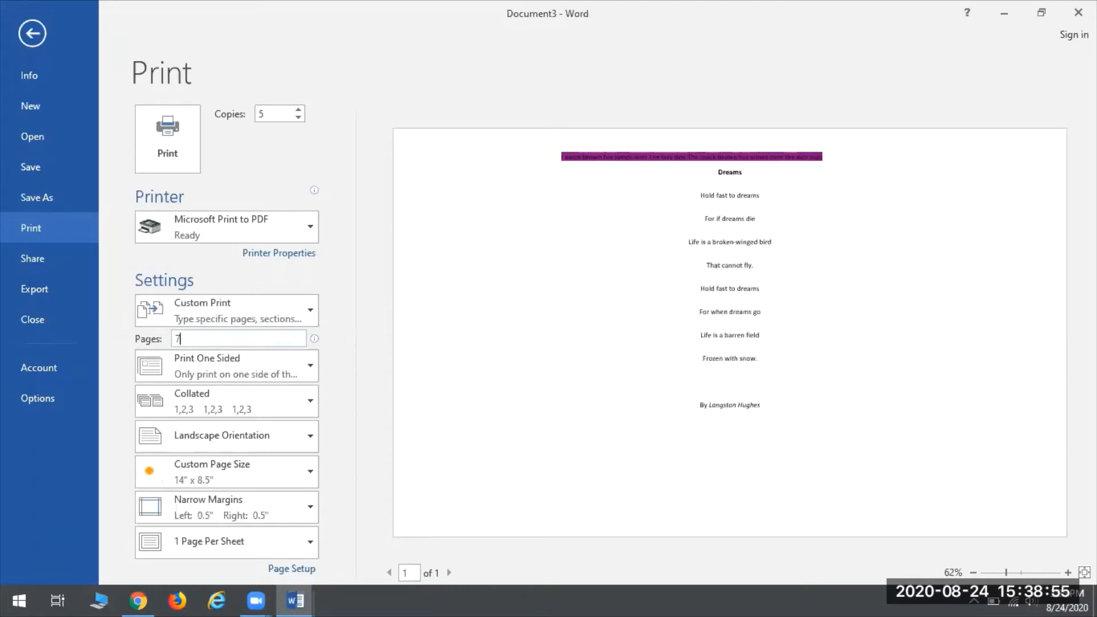
{"action": "key", "text": "BackSpace"}
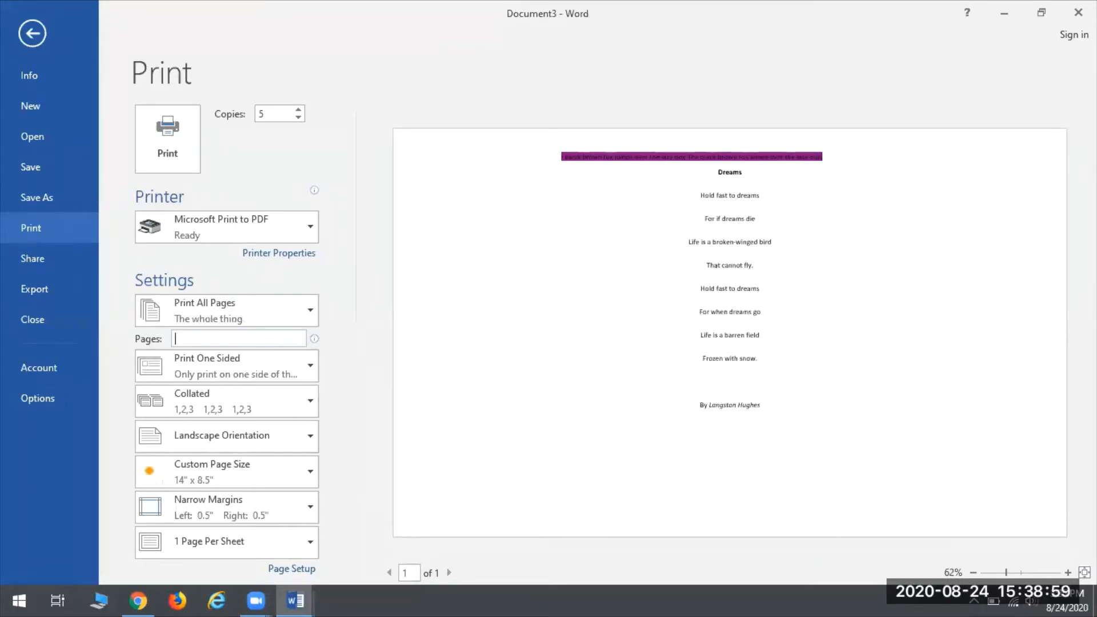
{"action": "left_click", "coordinate": [222, 368]}
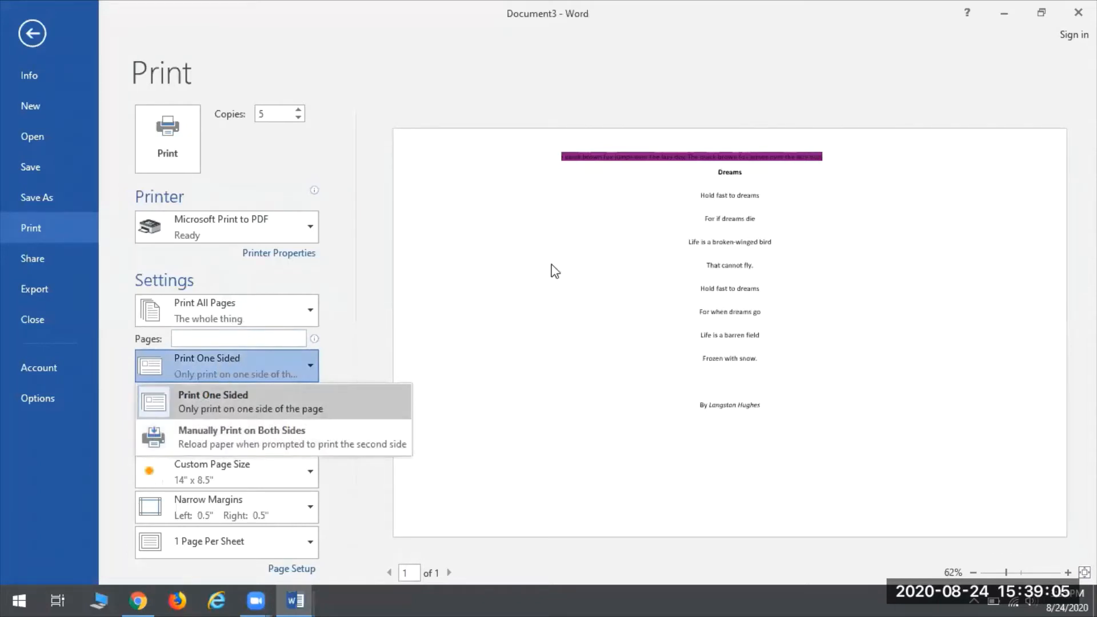
{"action": "left_click", "coordinate": [907, 310]}
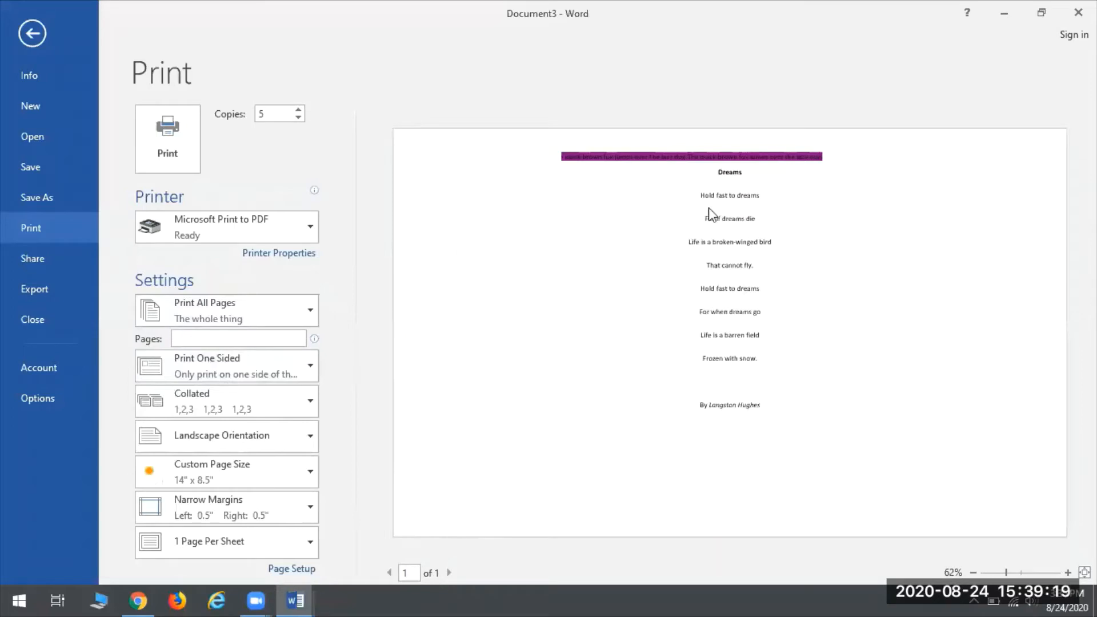
{"action": "left_click", "coordinate": [287, 408]}
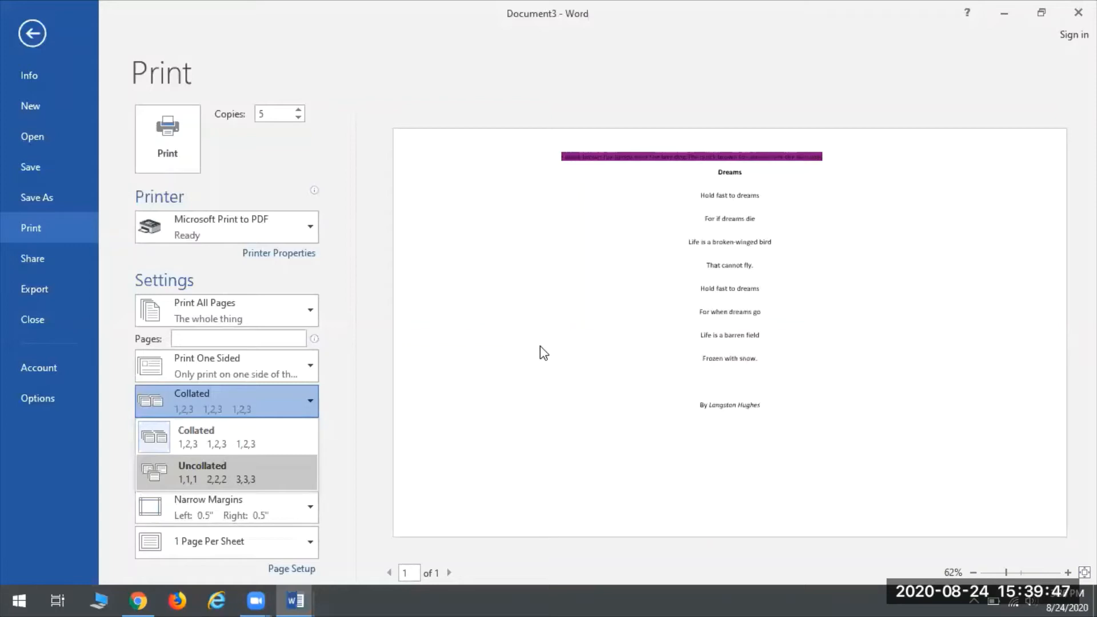
{"action": "left_click", "coordinate": [200, 471]}
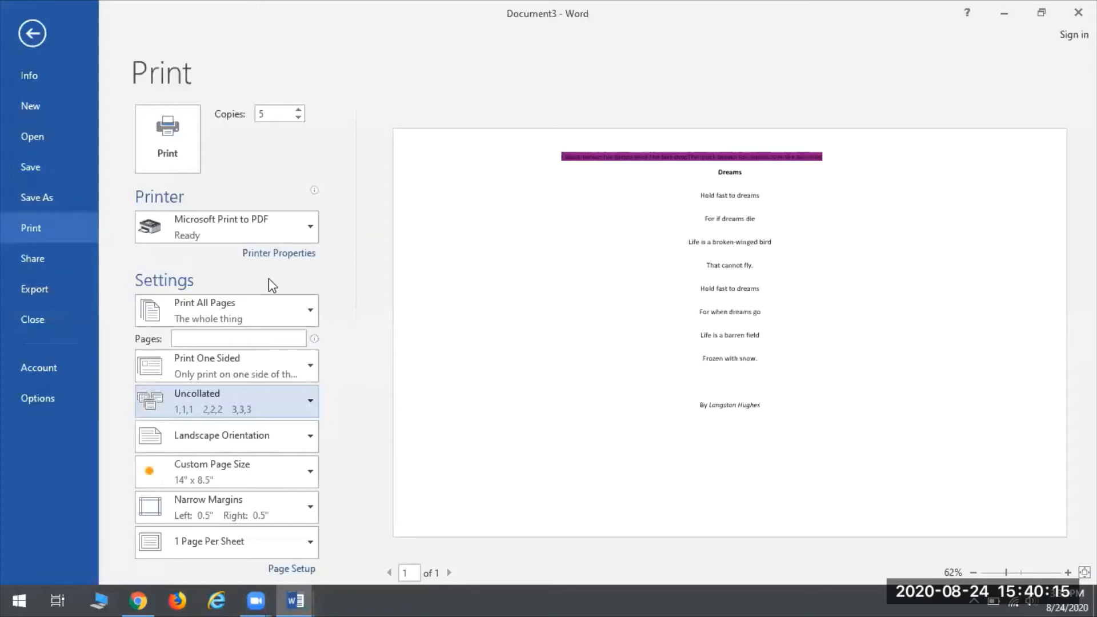
{"action": "left_click", "coordinate": [252, 422]}
{"action": "left_click", "coordinate": [242, 429]}
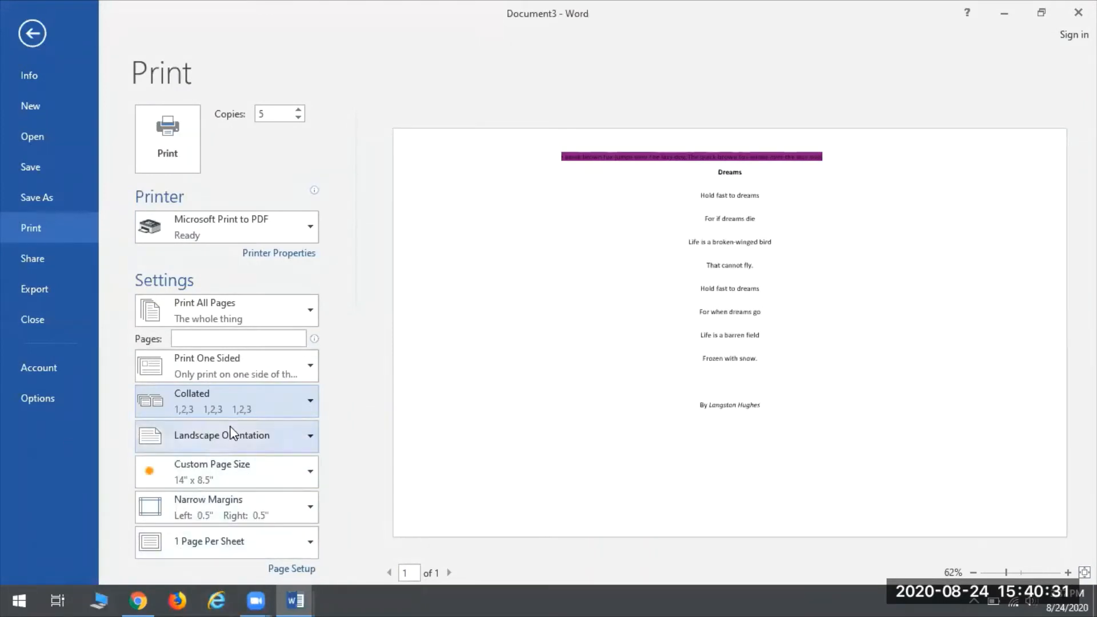
{"action": "left_click", "coordinate": [210, 437]}
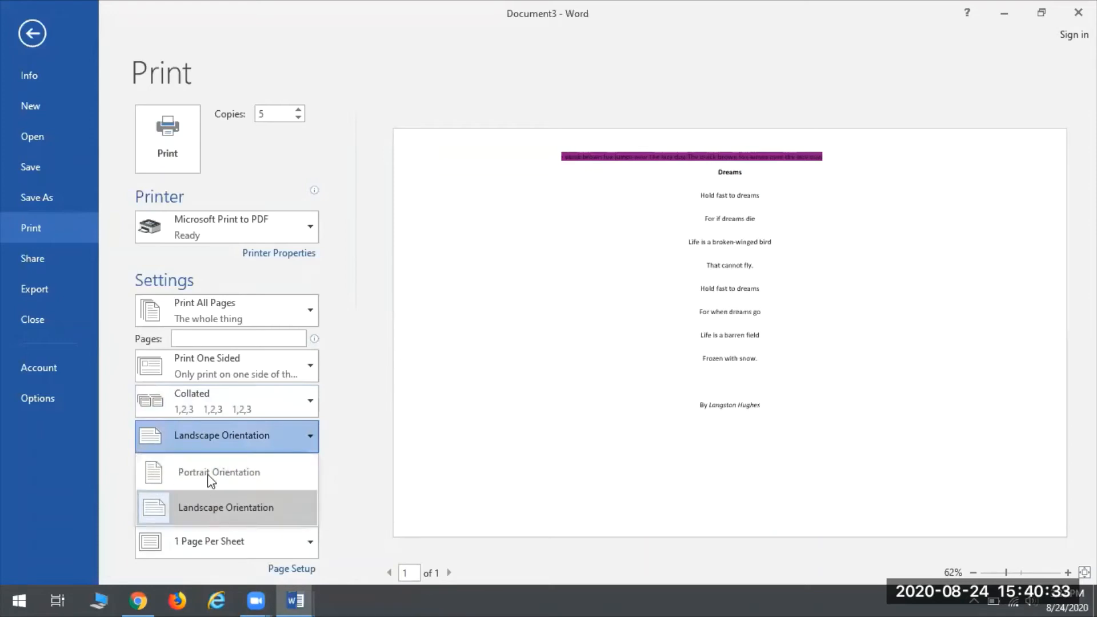
{"action": "left_click", "coordinate": [347, 445]}
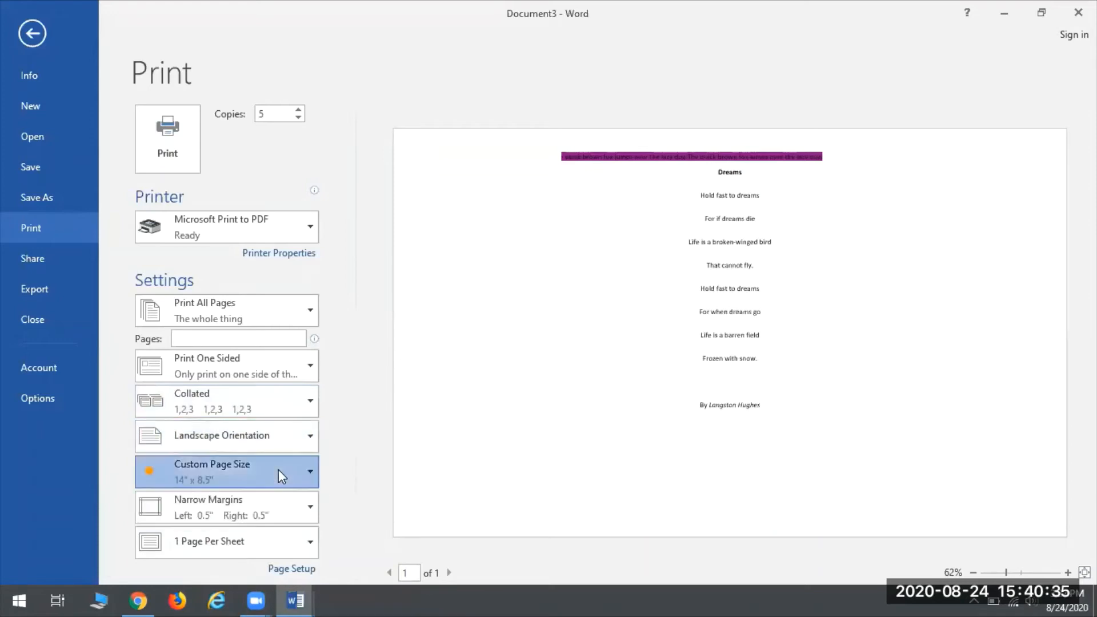
{"action": "left_click", "coordinate": [278, 469]}
{"action": "left_click", "coordinate": [362, 420]}
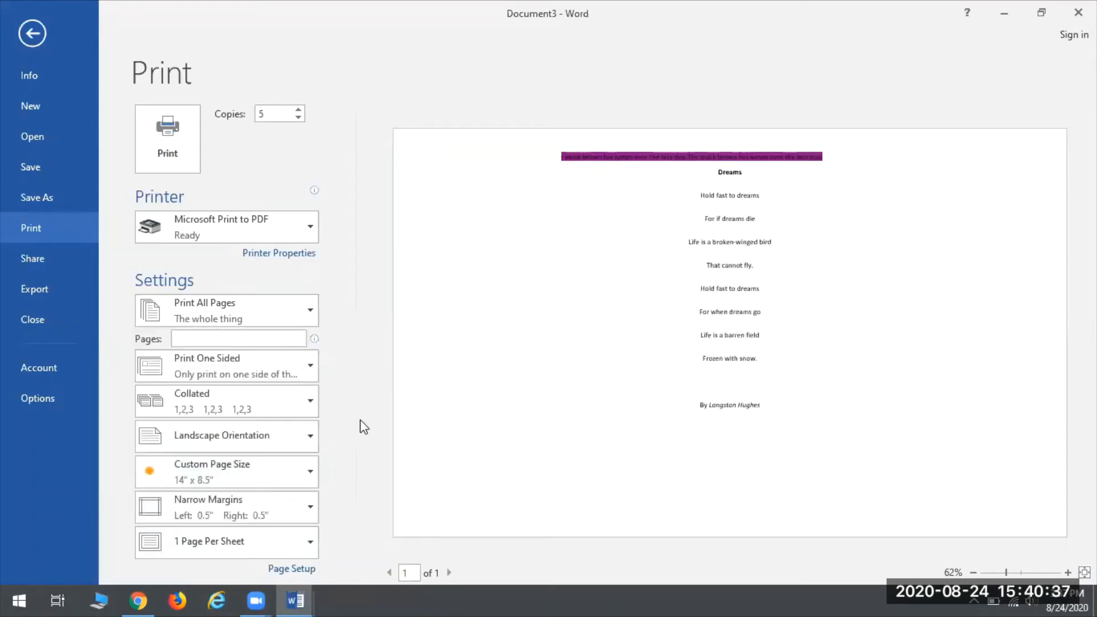
{"action": "left_click", "coordinate": [297, 508]}
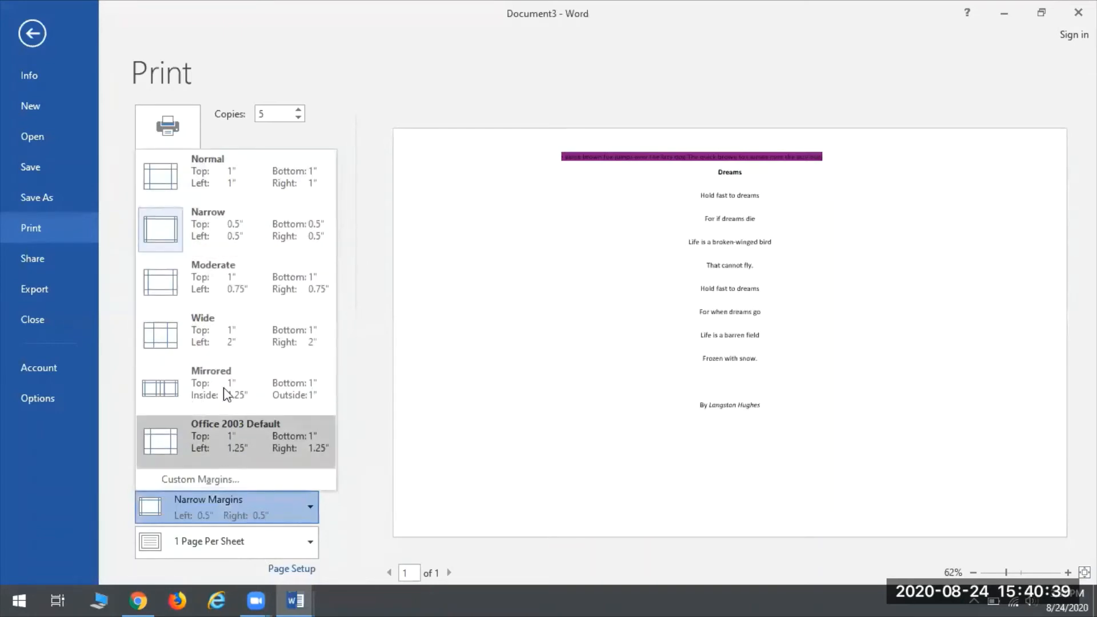
{"action": "left_click", "coordinate": [361, 505]}
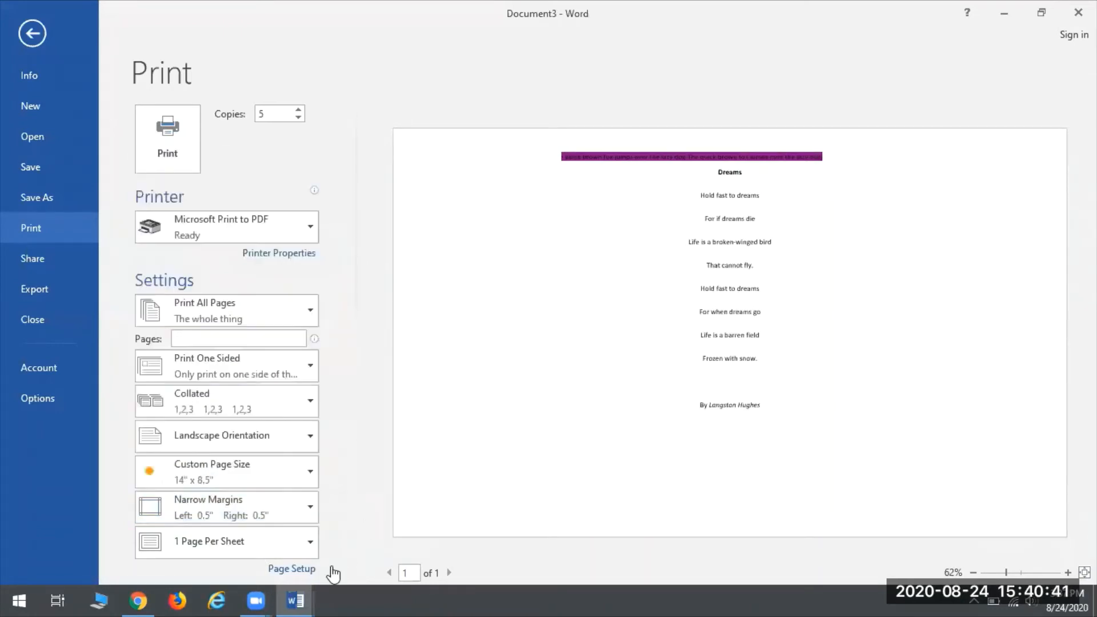
{"action": "left_click", "coordinate": [266, 547]}
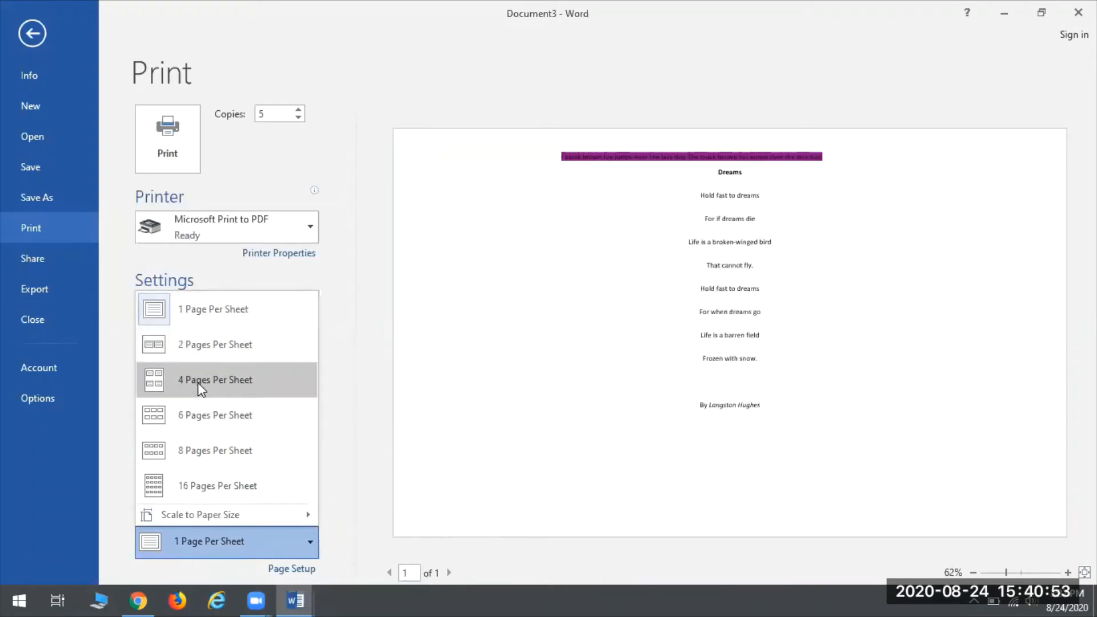
{"action": "left_click", "coordinate": [345, 274]}
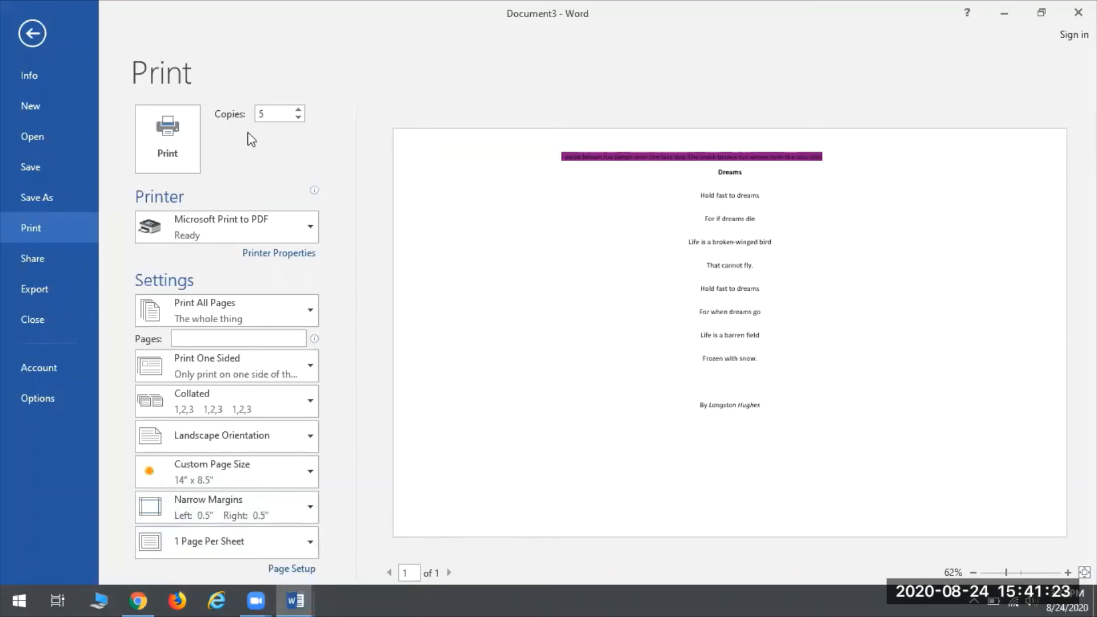
Step: Close Word, discarding the changes to both Document3 and Document2
{"action": "left_click", "coordinate": [1078, 12]}
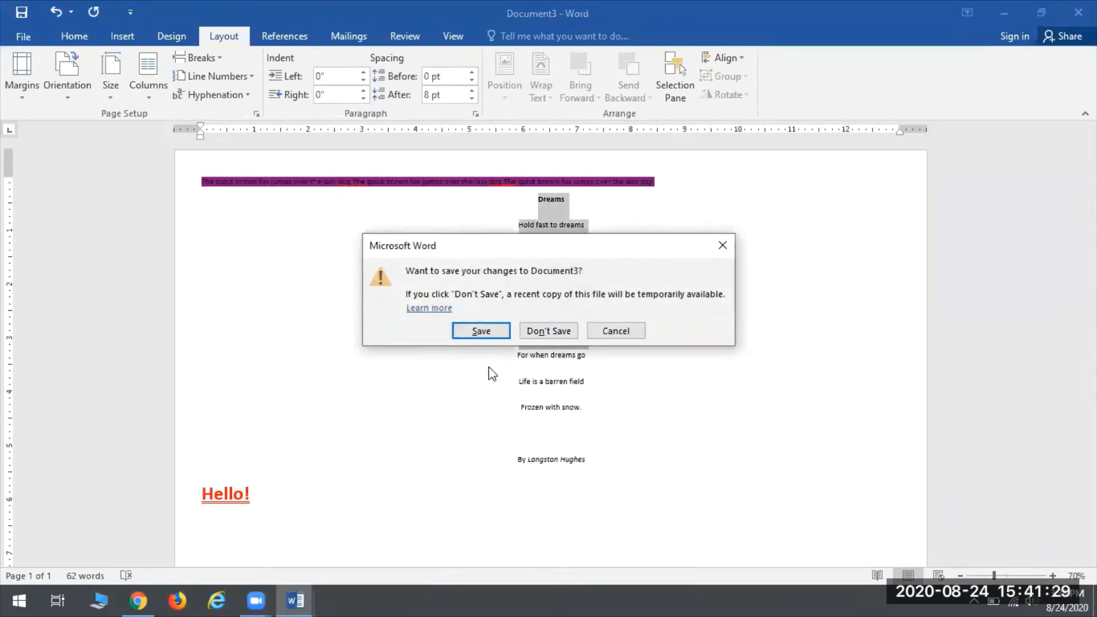
{"action": "left_click", "coordinate": [555, 332]}
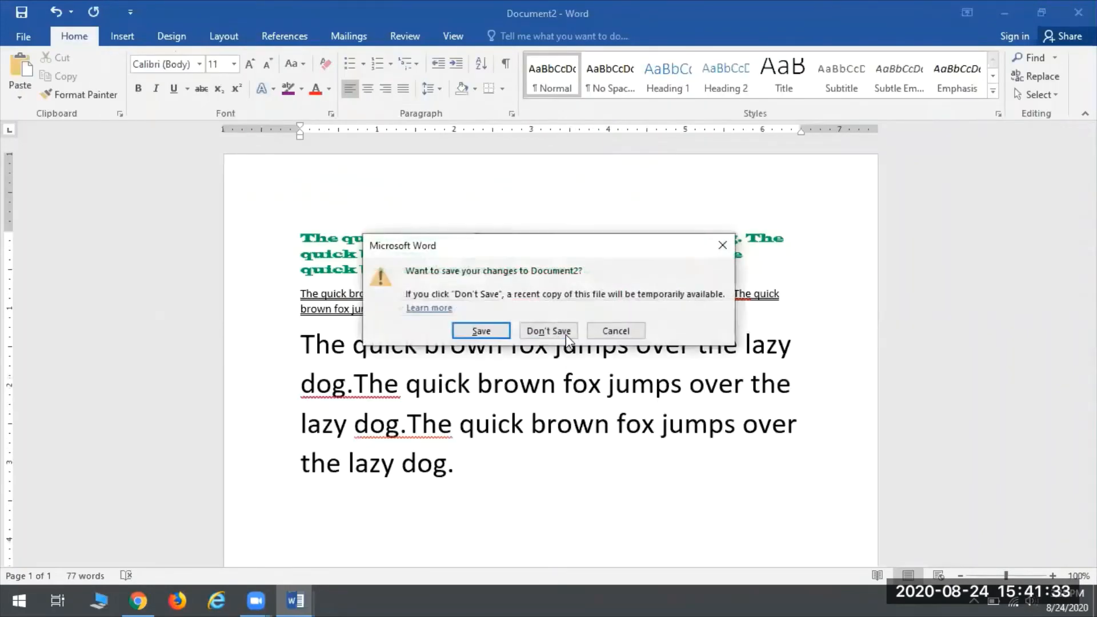
{"action": "left_click", "coordinate": [552, 330]}
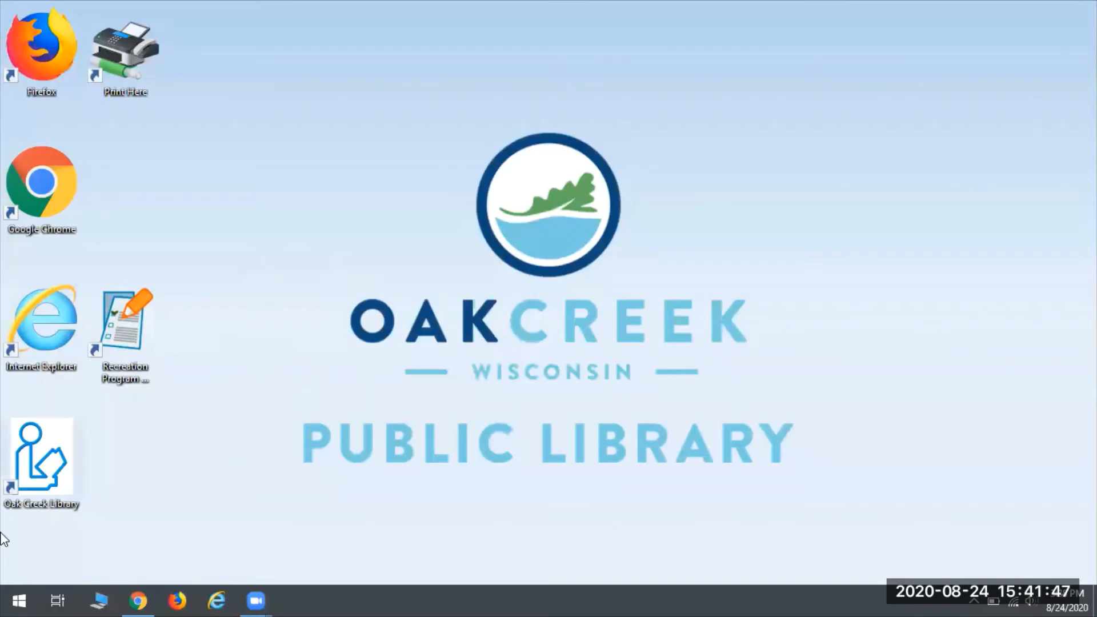
Step: Launch Word 2016 from the Start menu's All apps list
{"action": "left_click", "coordinate": [25, 594]}
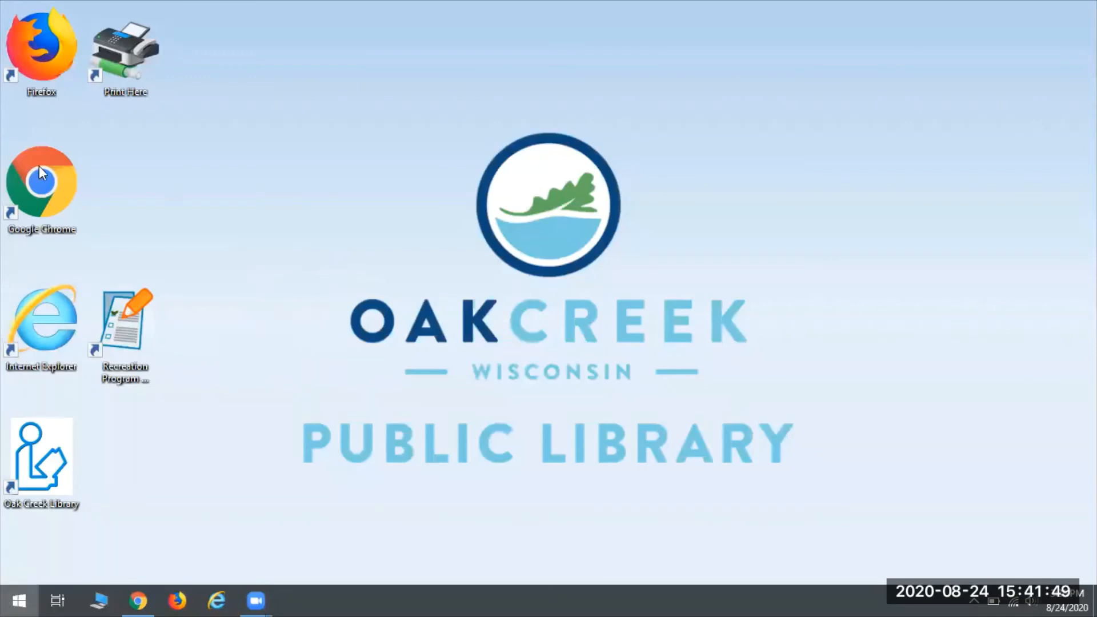
{"action": "left_click", "coordinate": [24, 178]}
{"action": "scroll", "coordinate": [163, 320], "scroll_direction": "down", "scroll_amount": 15}
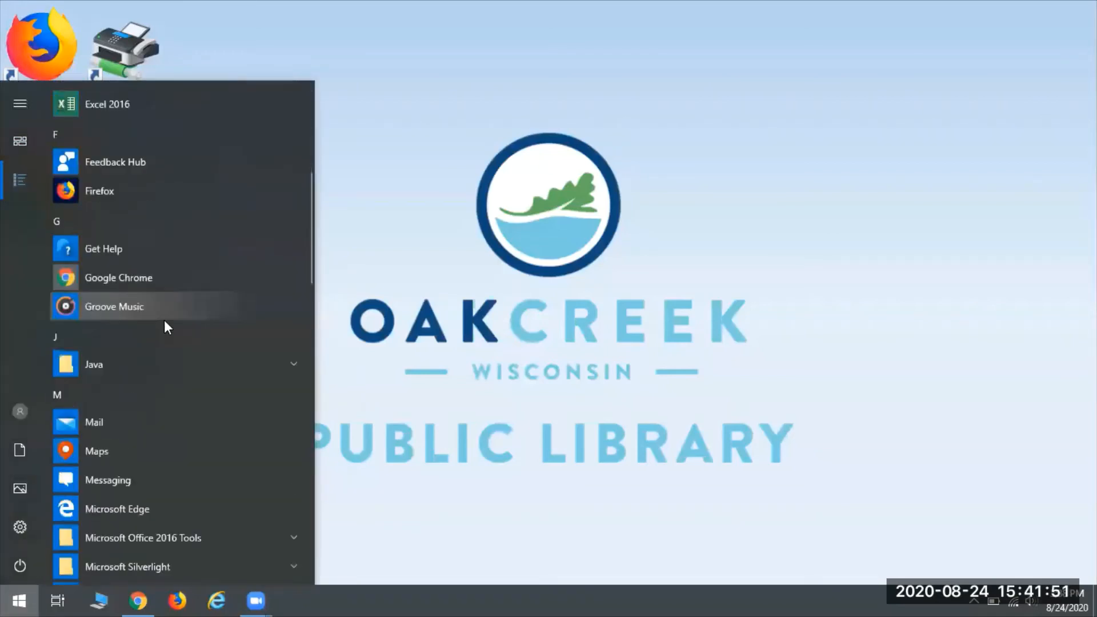
{"action": "scroll", "coordinate": [164, 320], "scroll_direction": "down", "scroll_amount": 10}
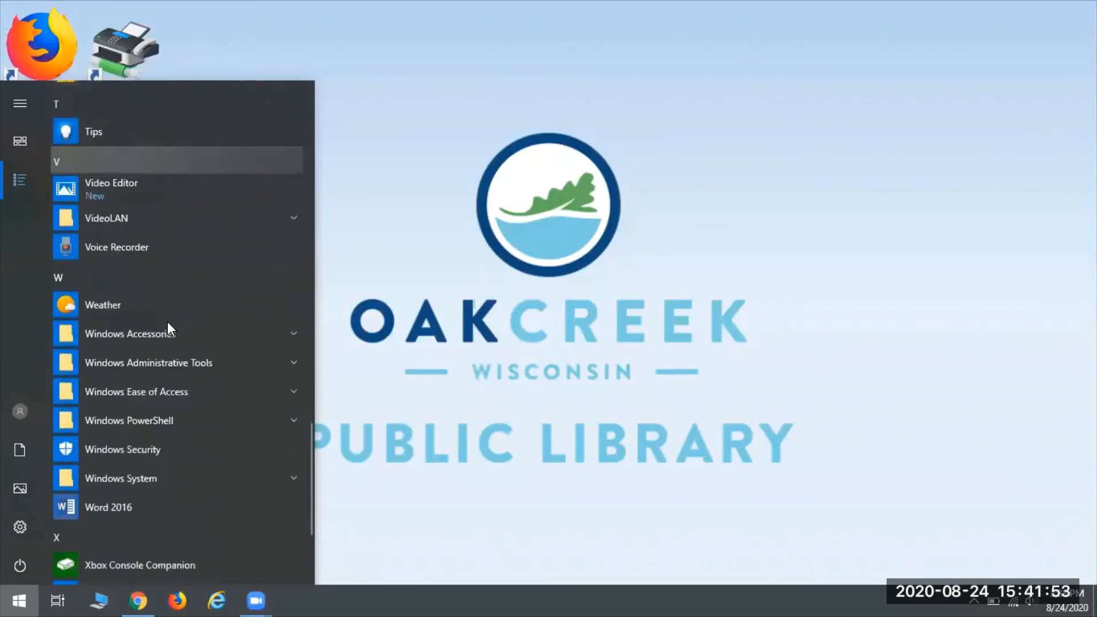
{"action": "left_click", "coordinate": [106, 344]}
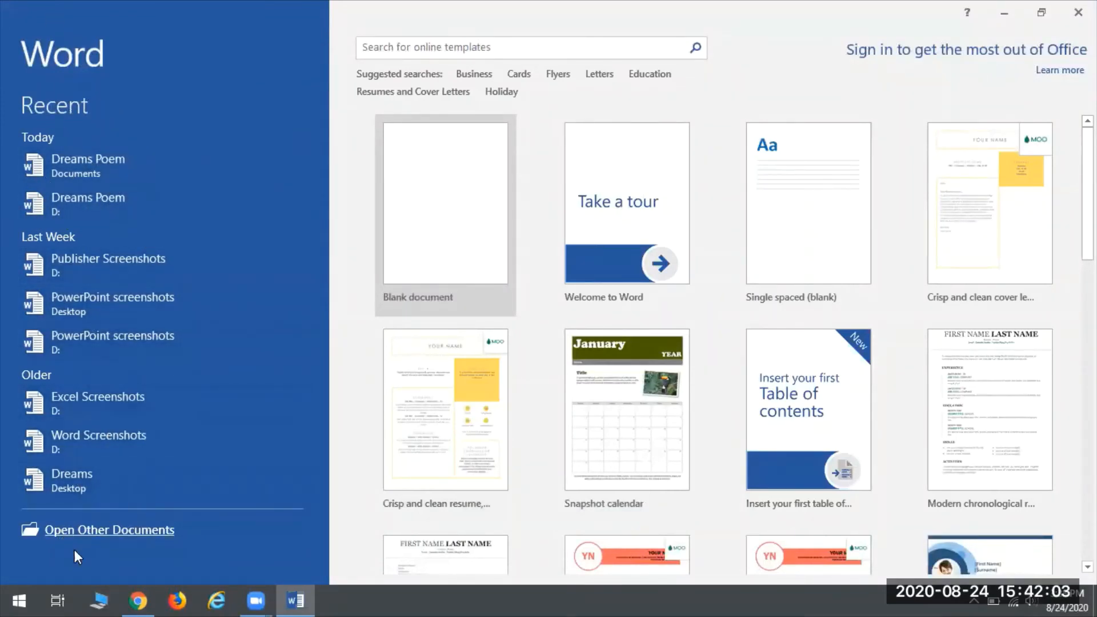
Step: Browse to the CENTON USB (D:) drive and open the Dreams Poem document
{"action": "left_click", "coordinate": [101, 538]}
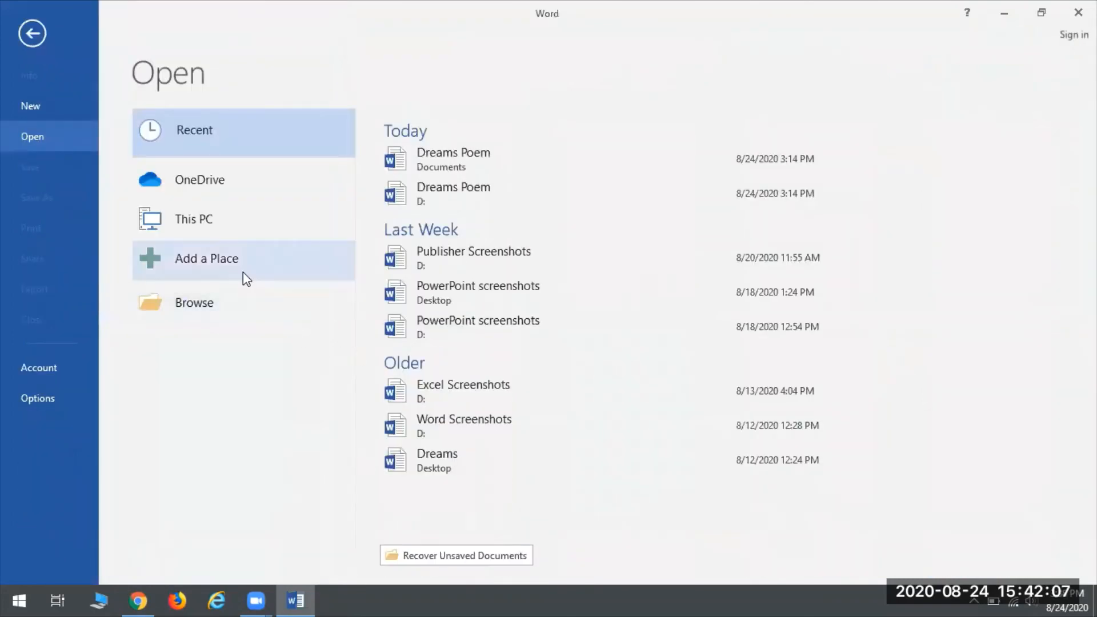
{"action": "left_click", "coordinate": [188, 303]}
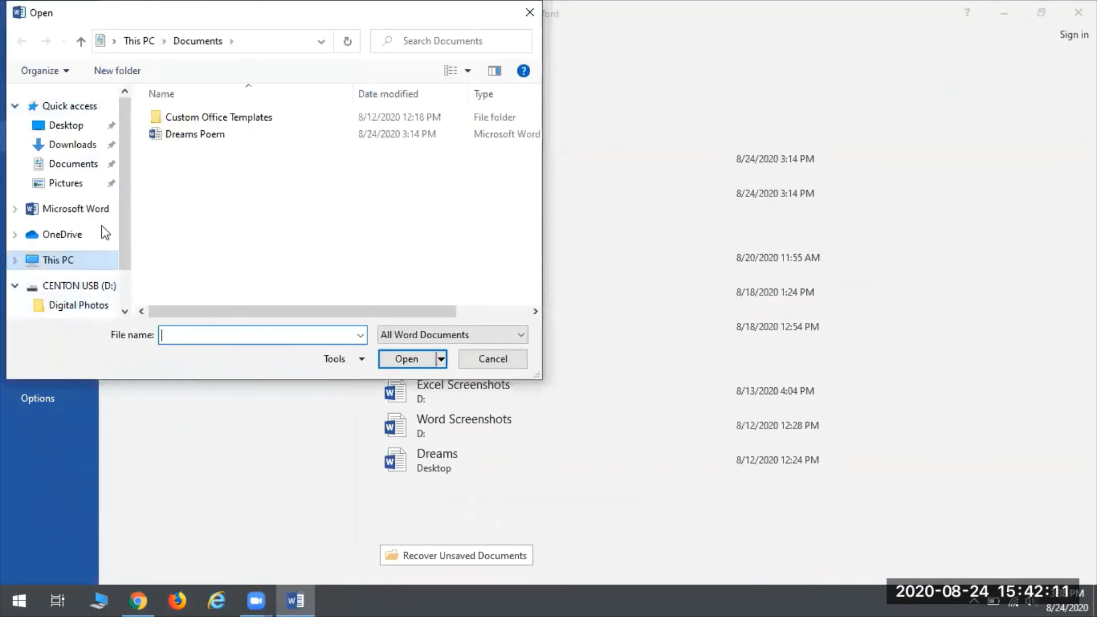
{"action": "scroll", "coordinate": [76, 247], "scroll_direction": "down", "scroll_amount": 1}
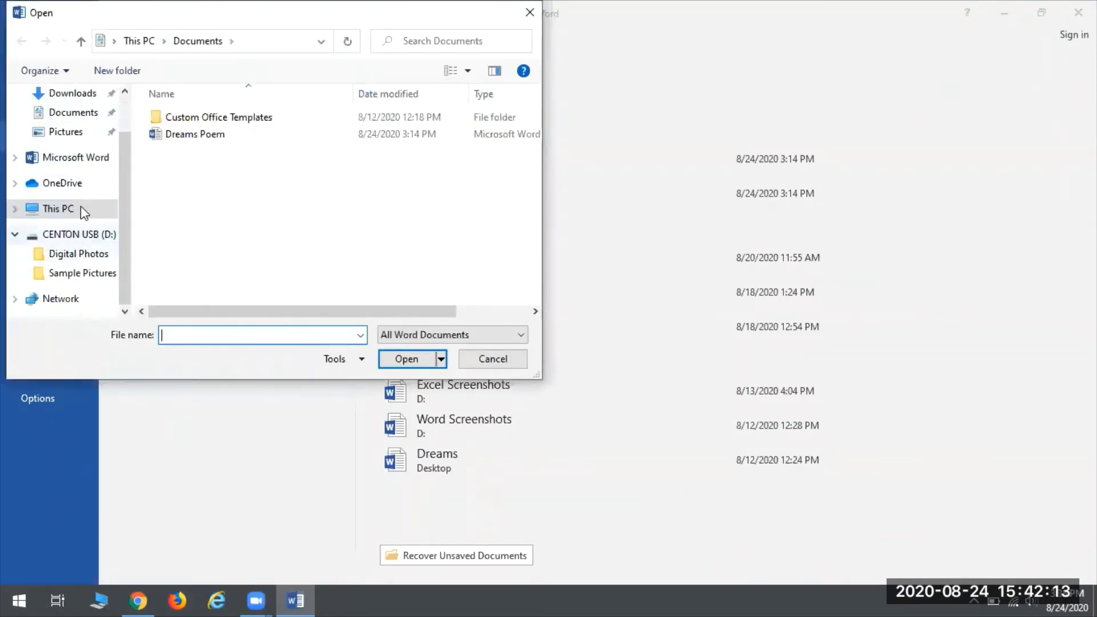
{"action": "left_click", "coordinate": [83, 236]}
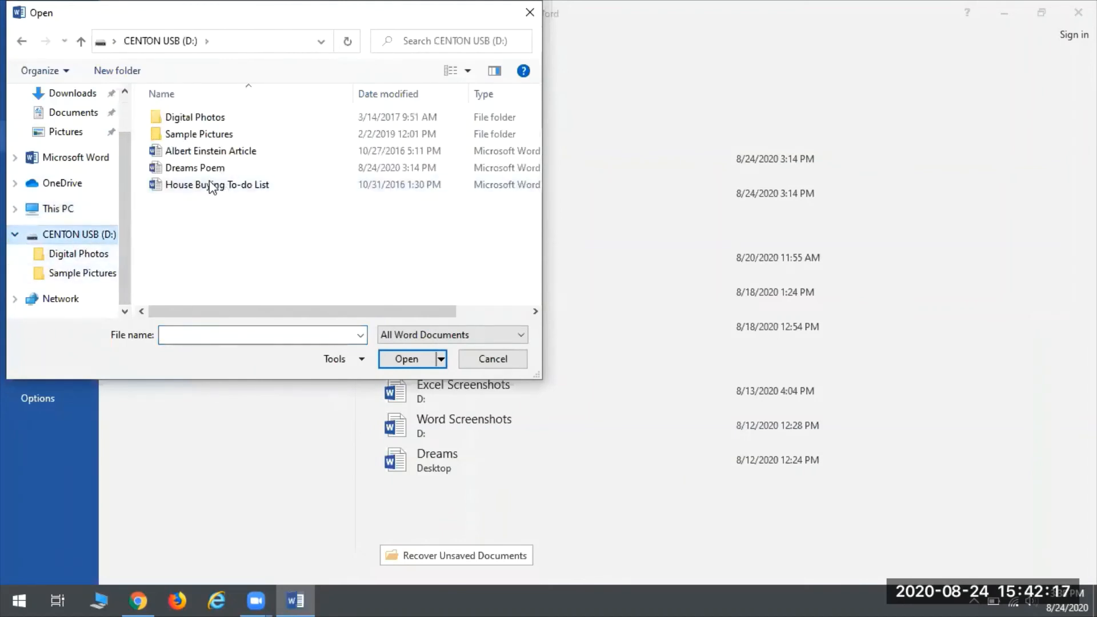
{"action": "left_click", "coordinate": [184, 171]}
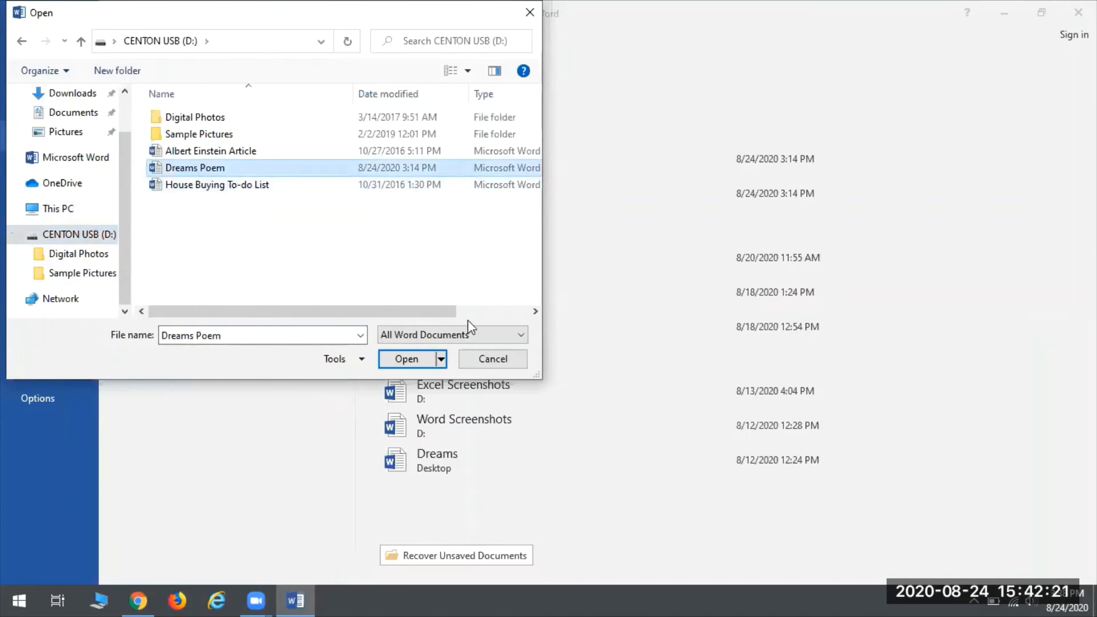
{"action": "left_click", "coordinate": [428, 359]}
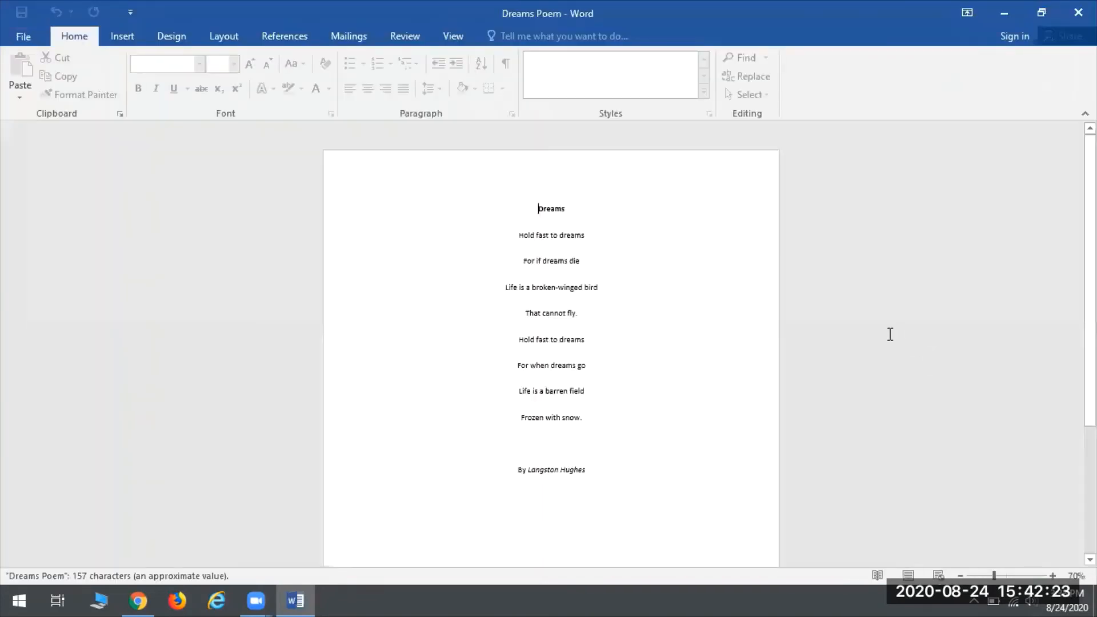